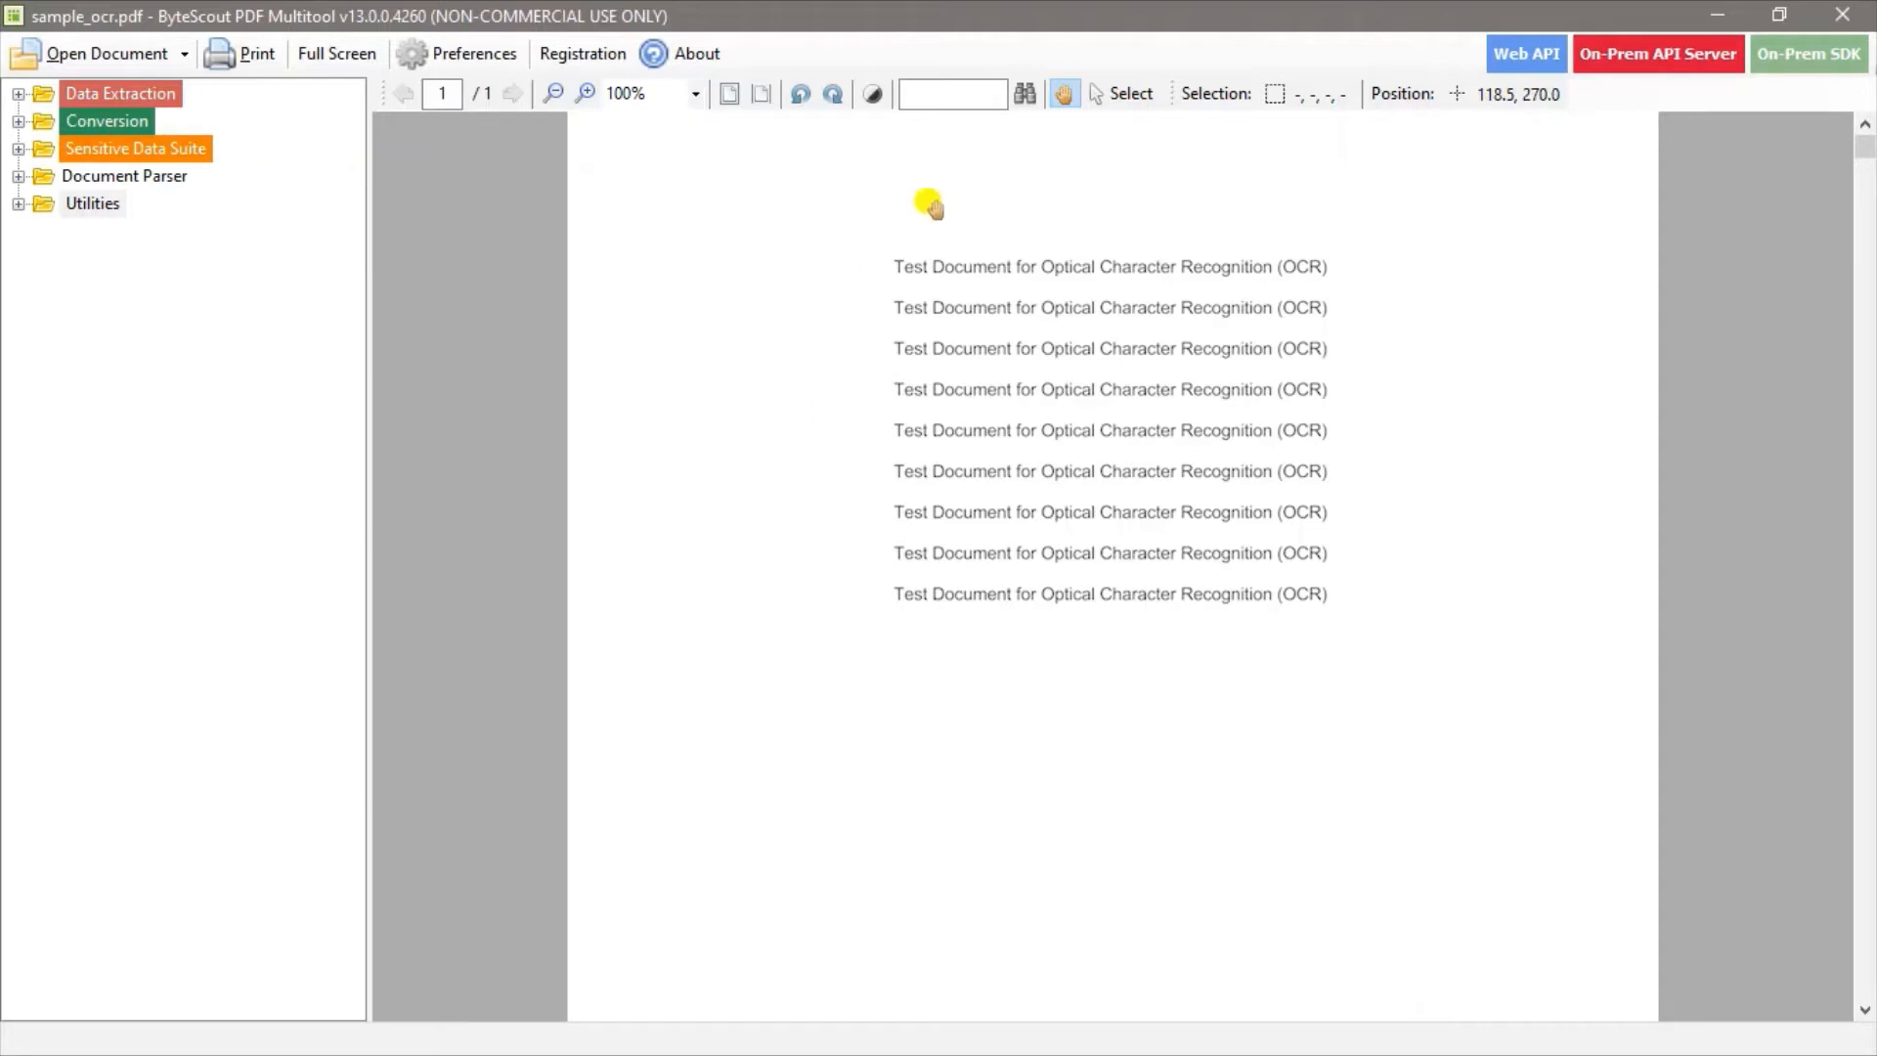
Step: Search the sample PDF for the word "Character" and decline searching again from the beginning
click(966, 101)
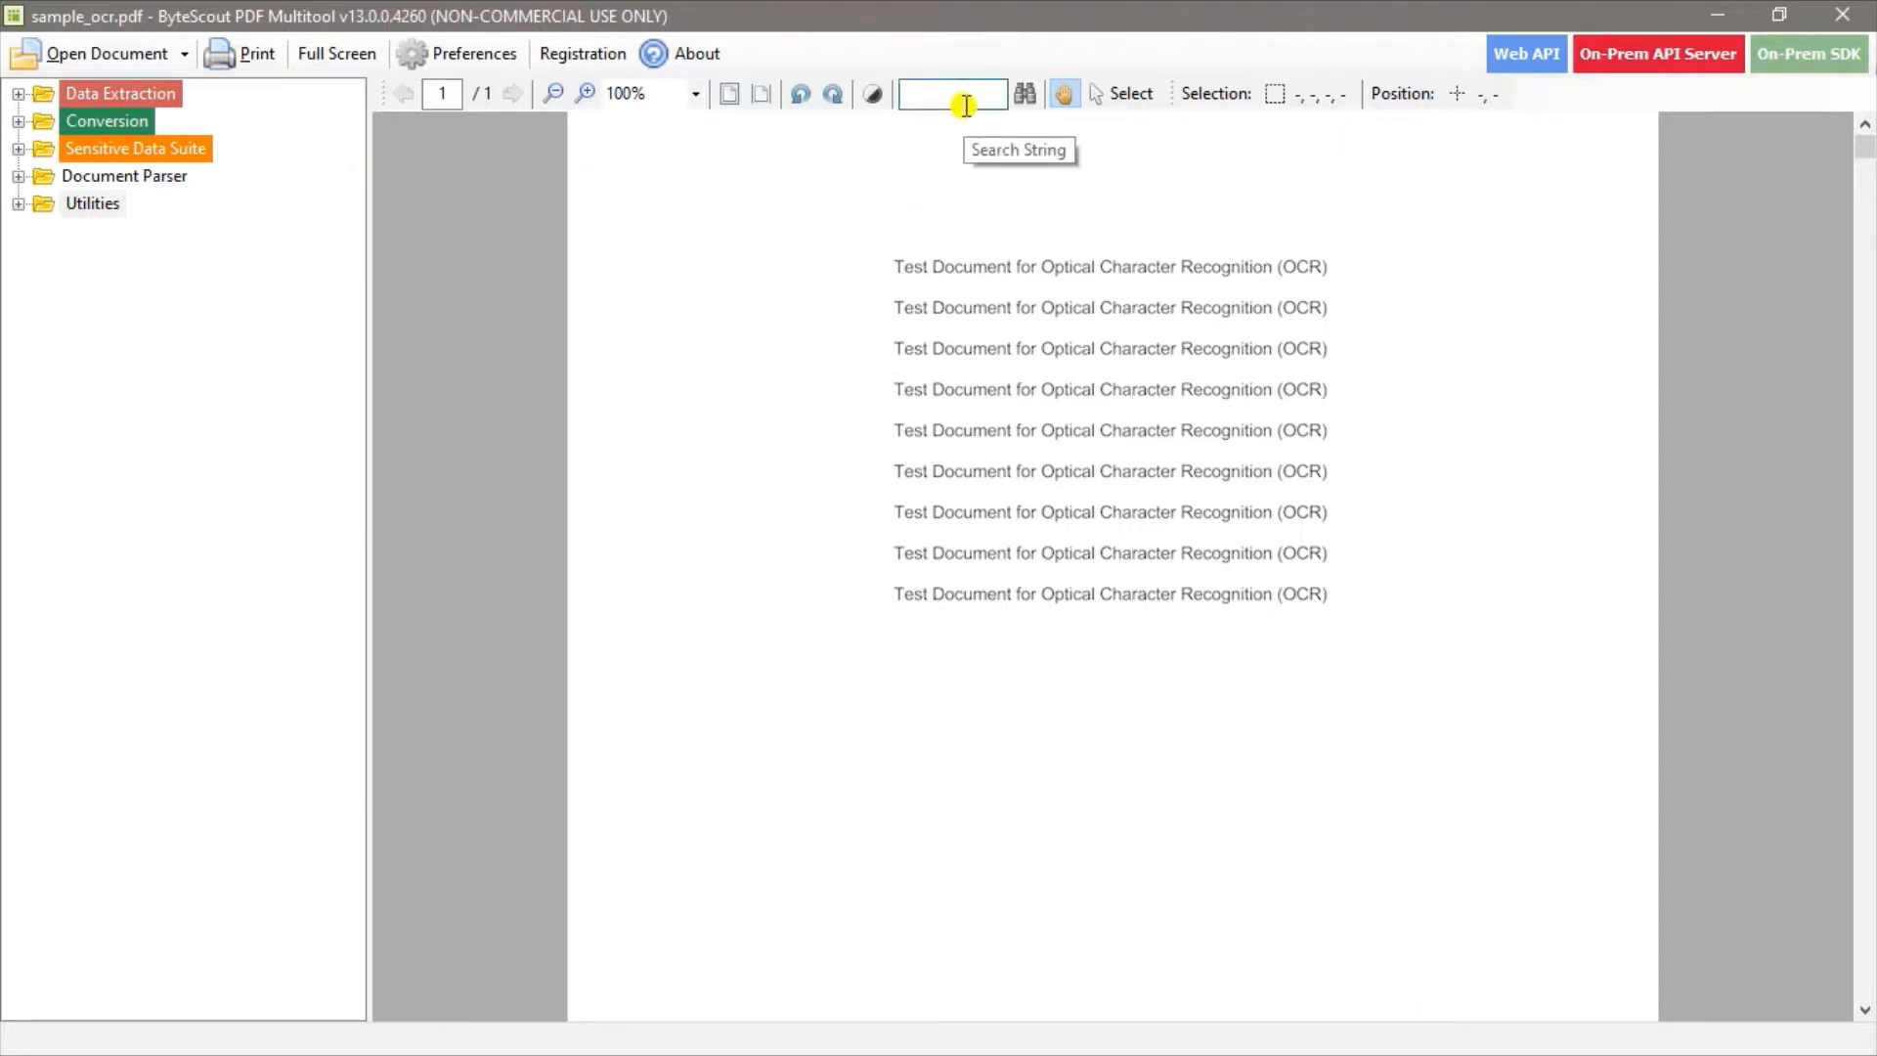
text(Character)
key(Return)
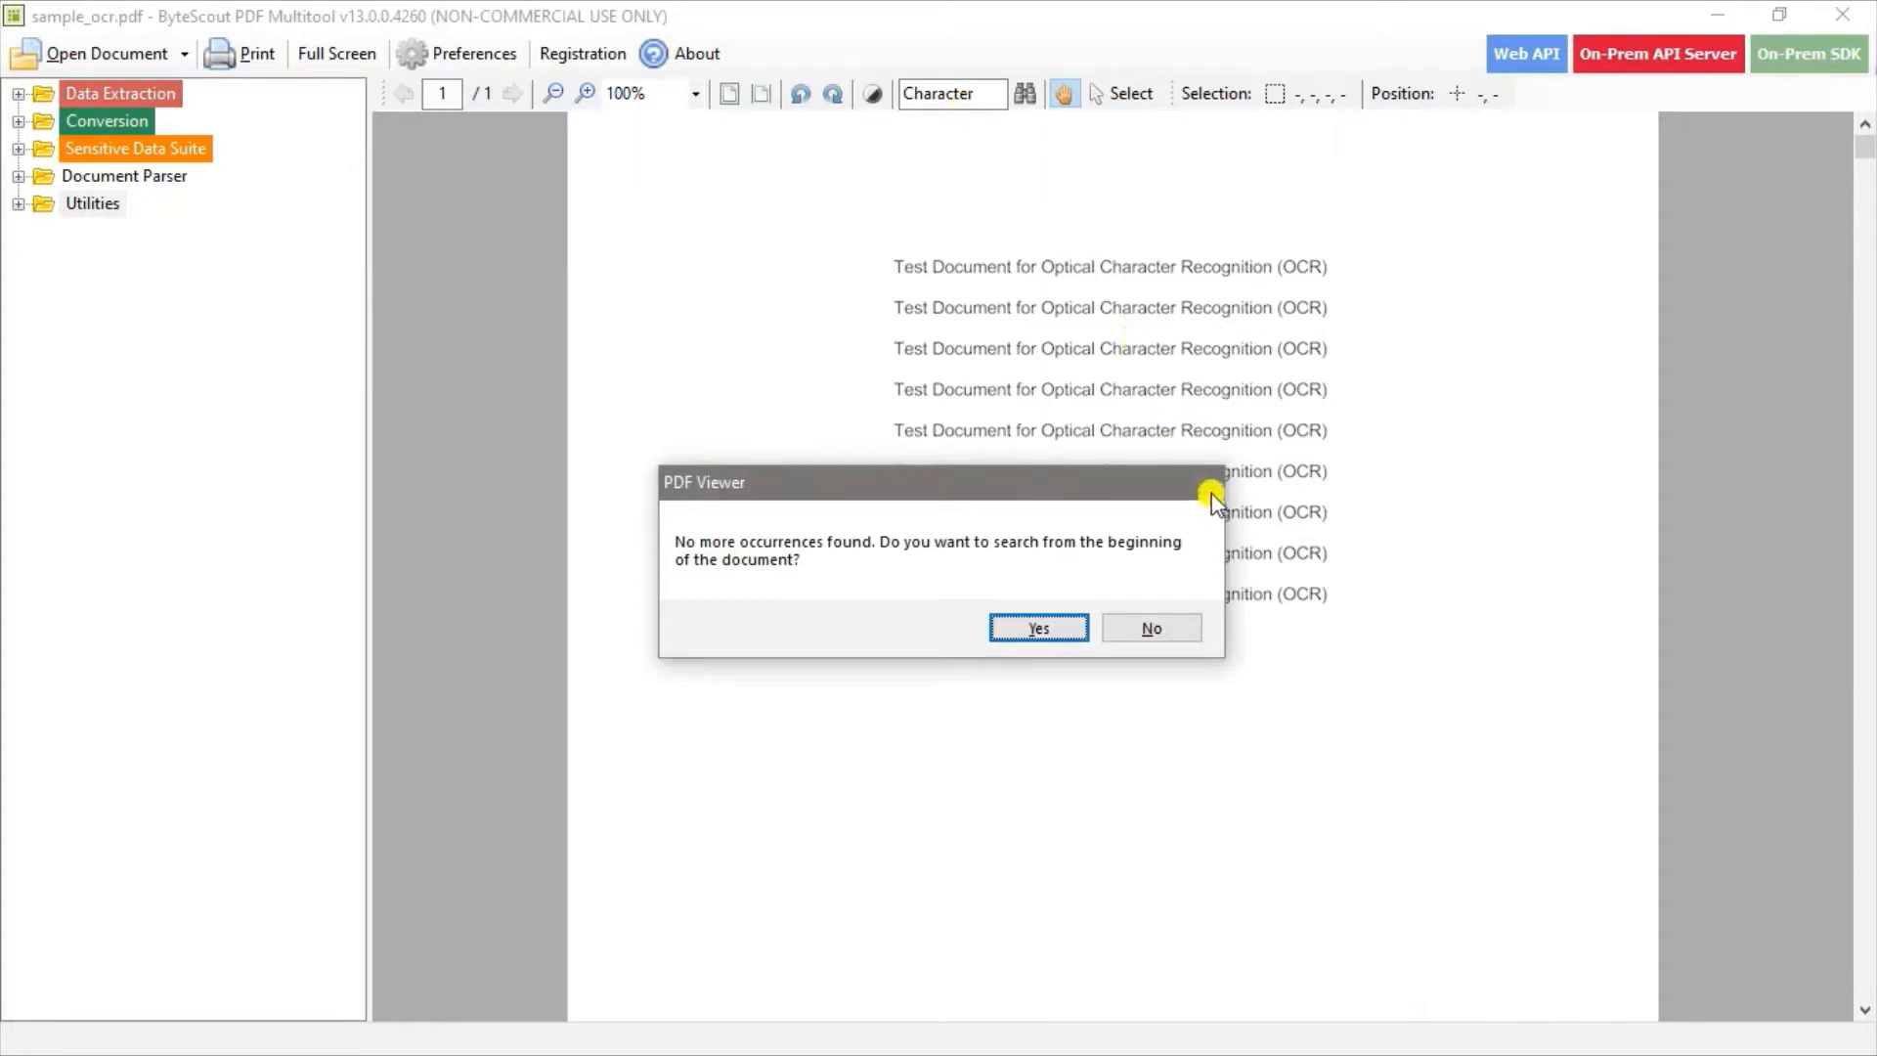
click(1155, 634)
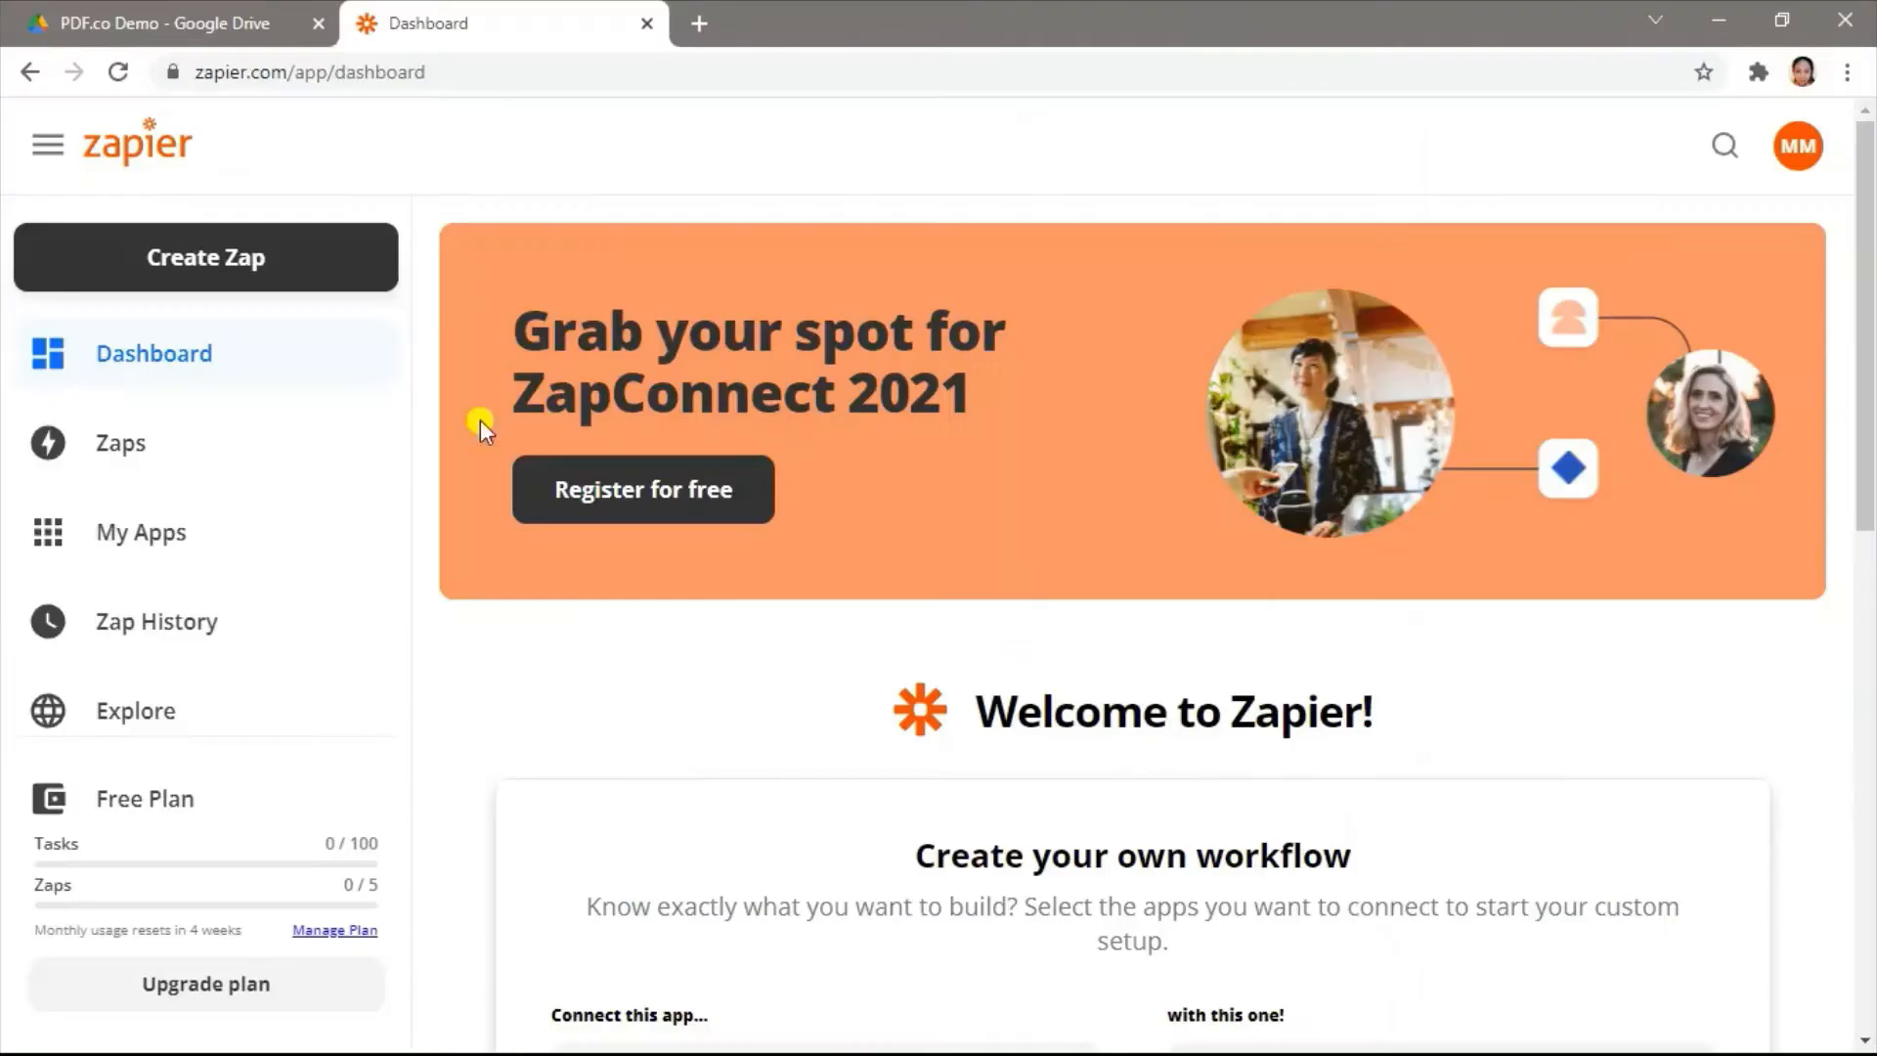
Step: In Zapier, create a new Zap triggered by Google Drive with the event New File in Folder
click(333, 280)
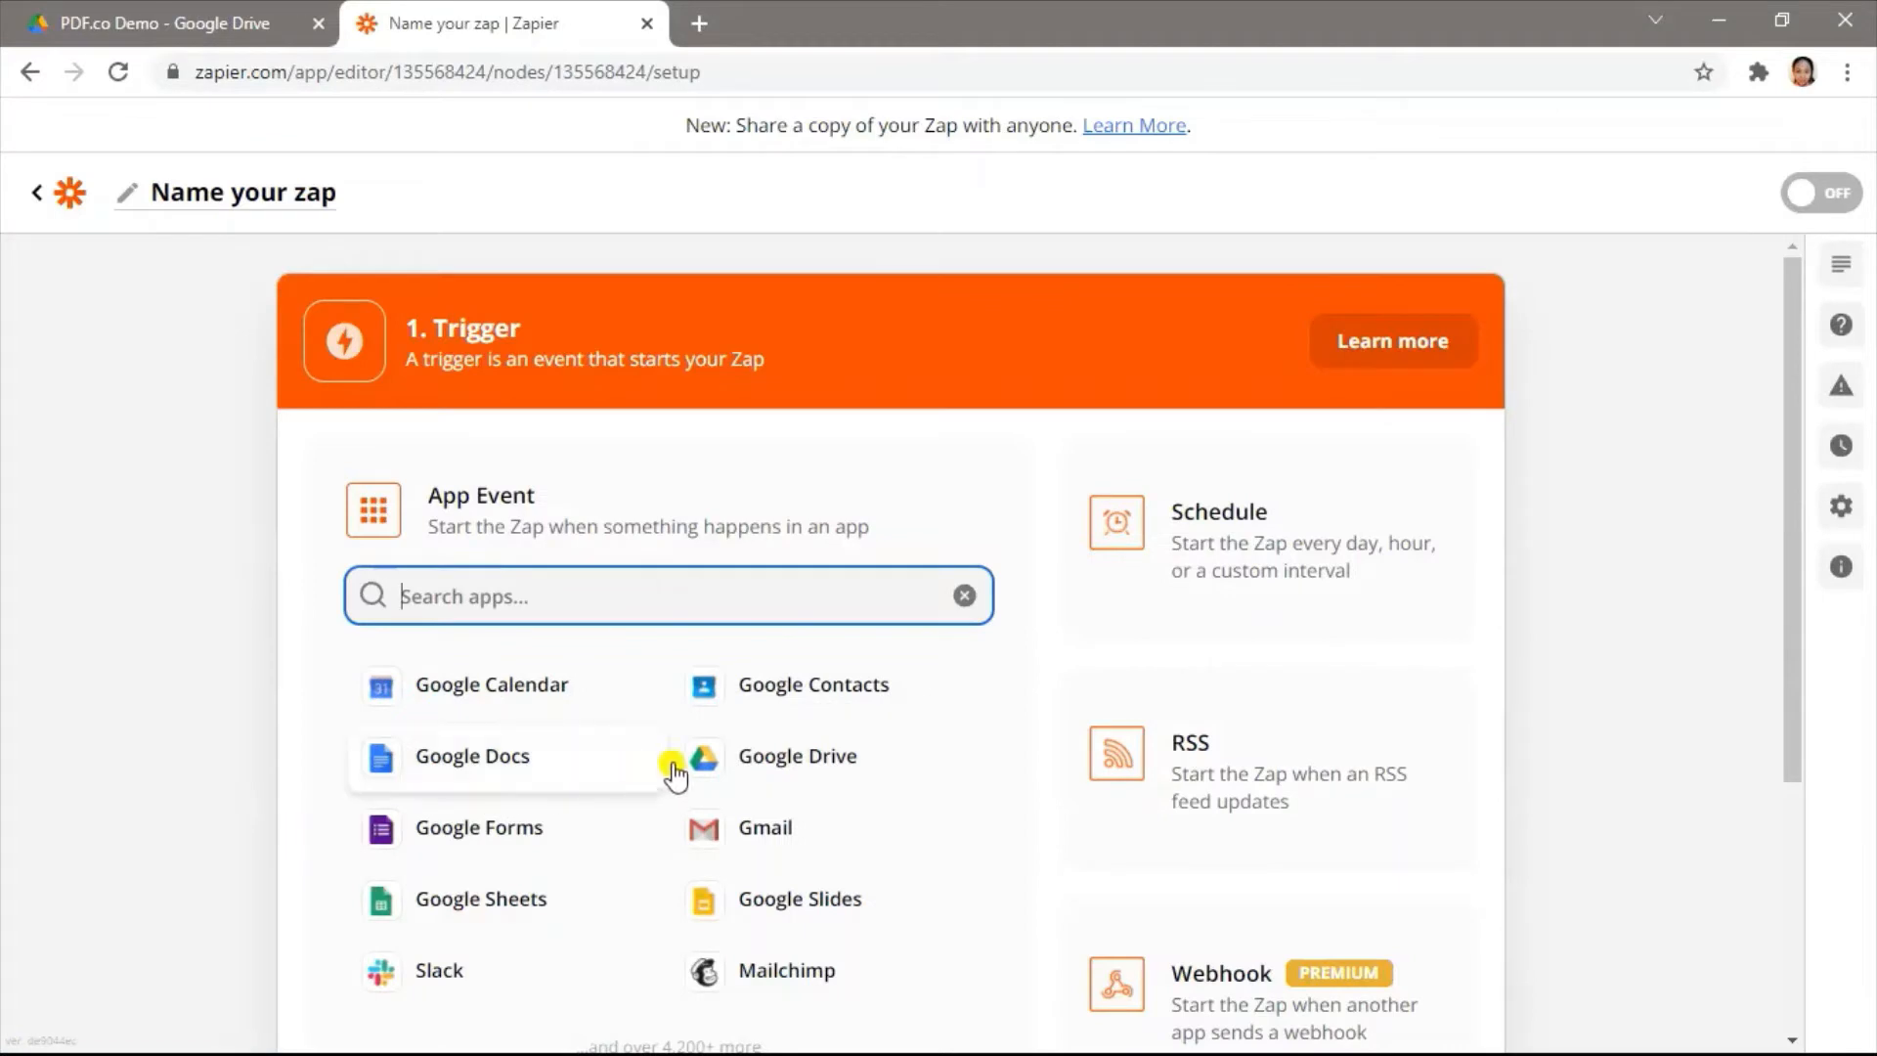
click(753, 759)
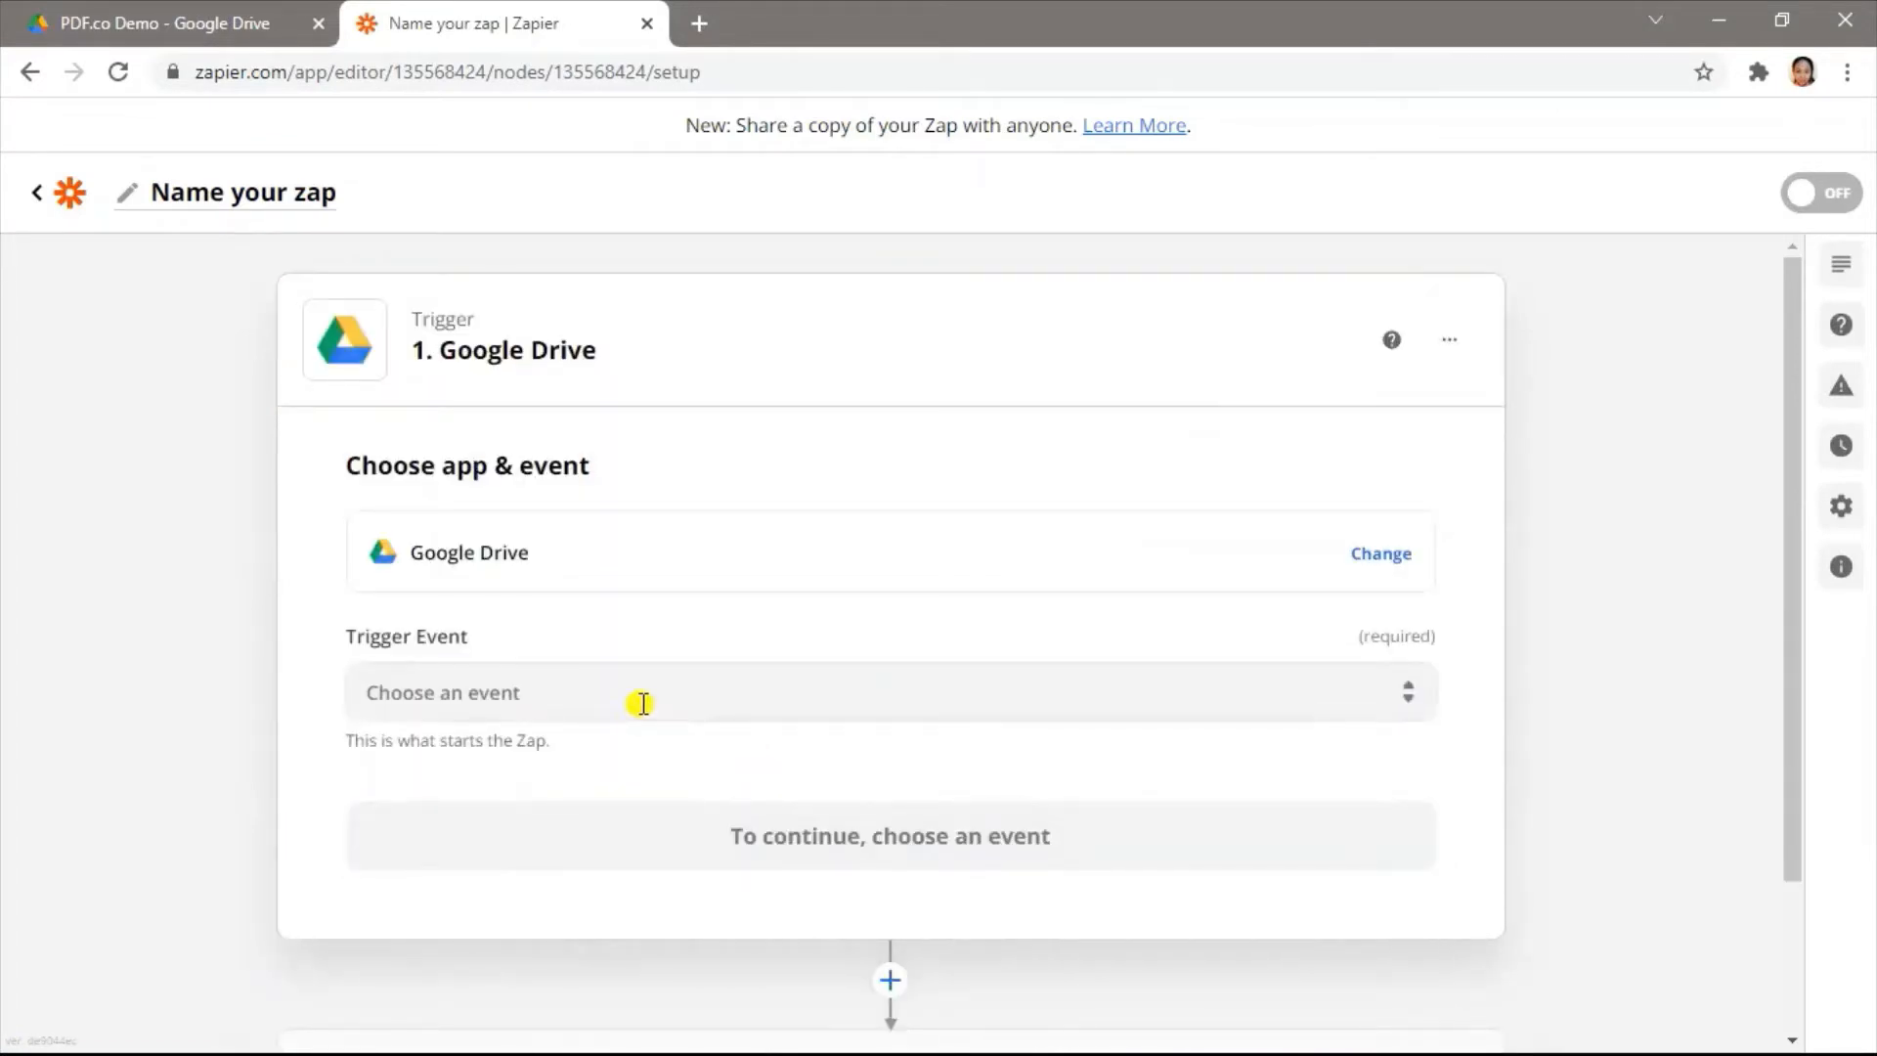
click(639, 700)
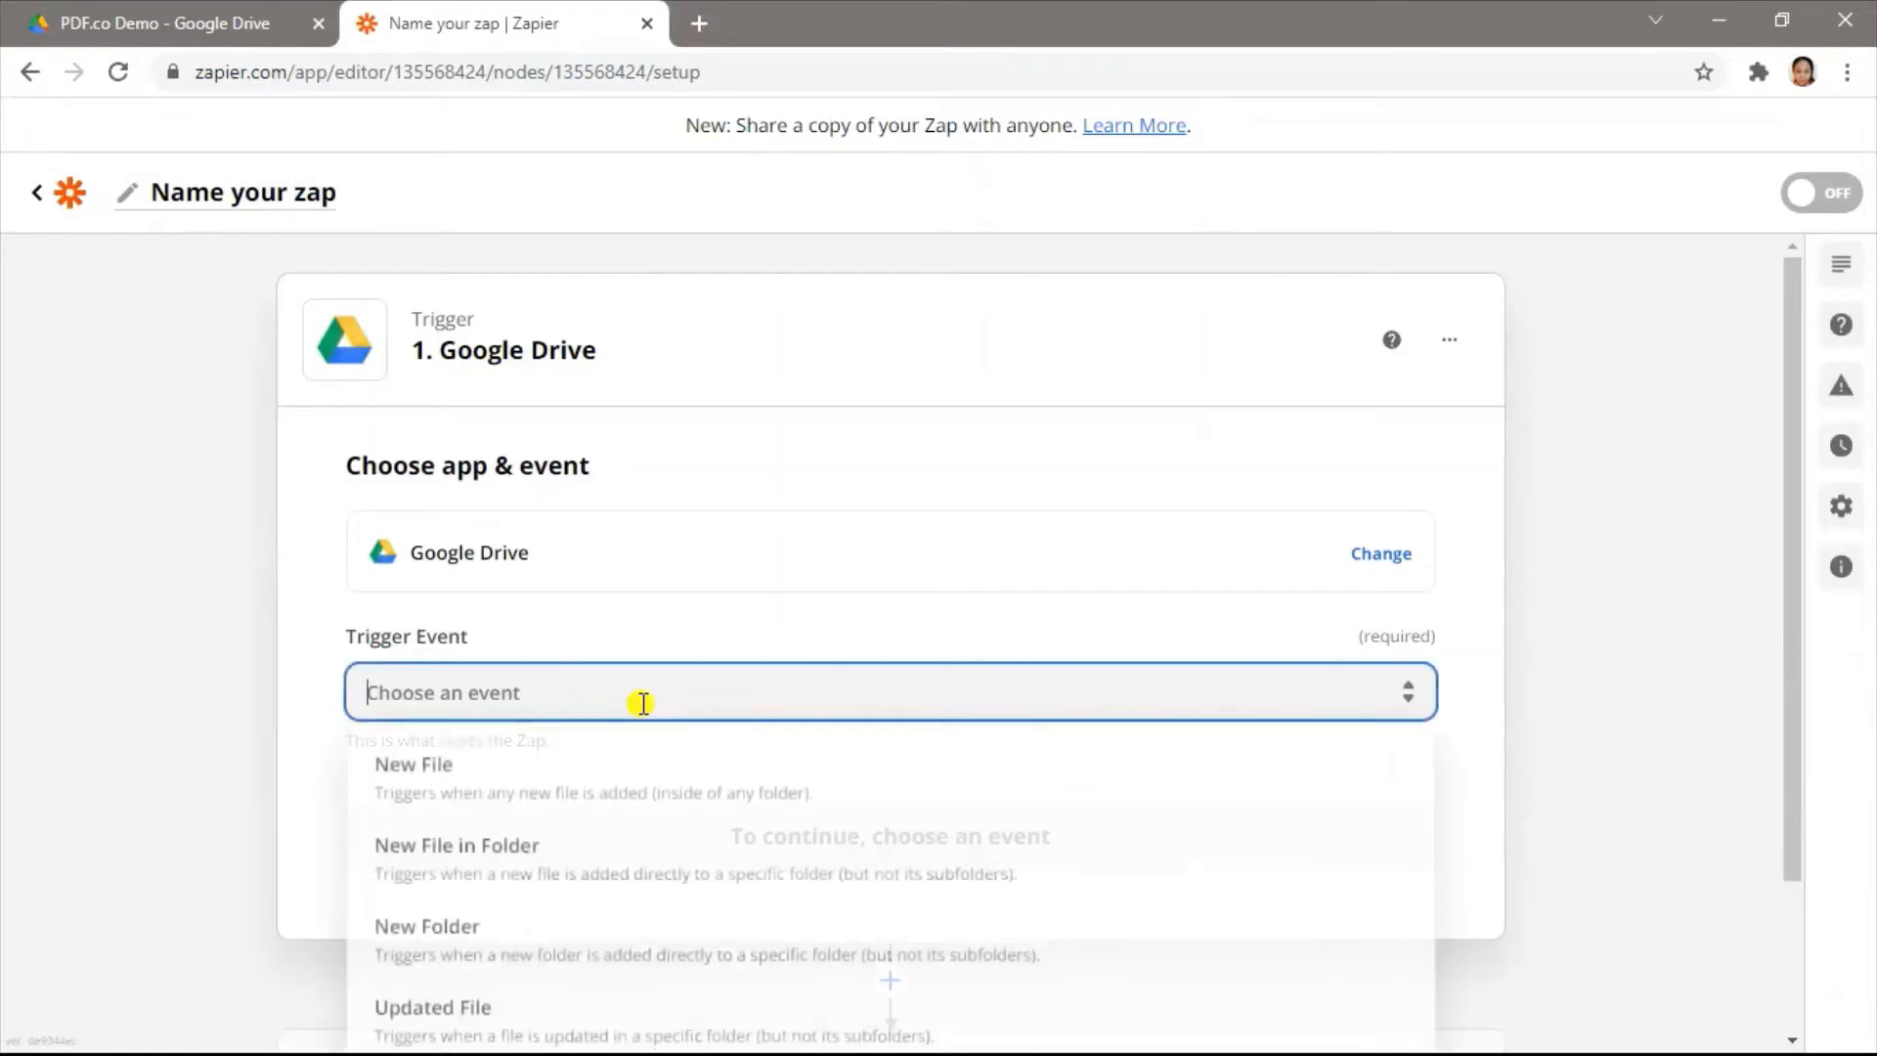
click(615, 864)
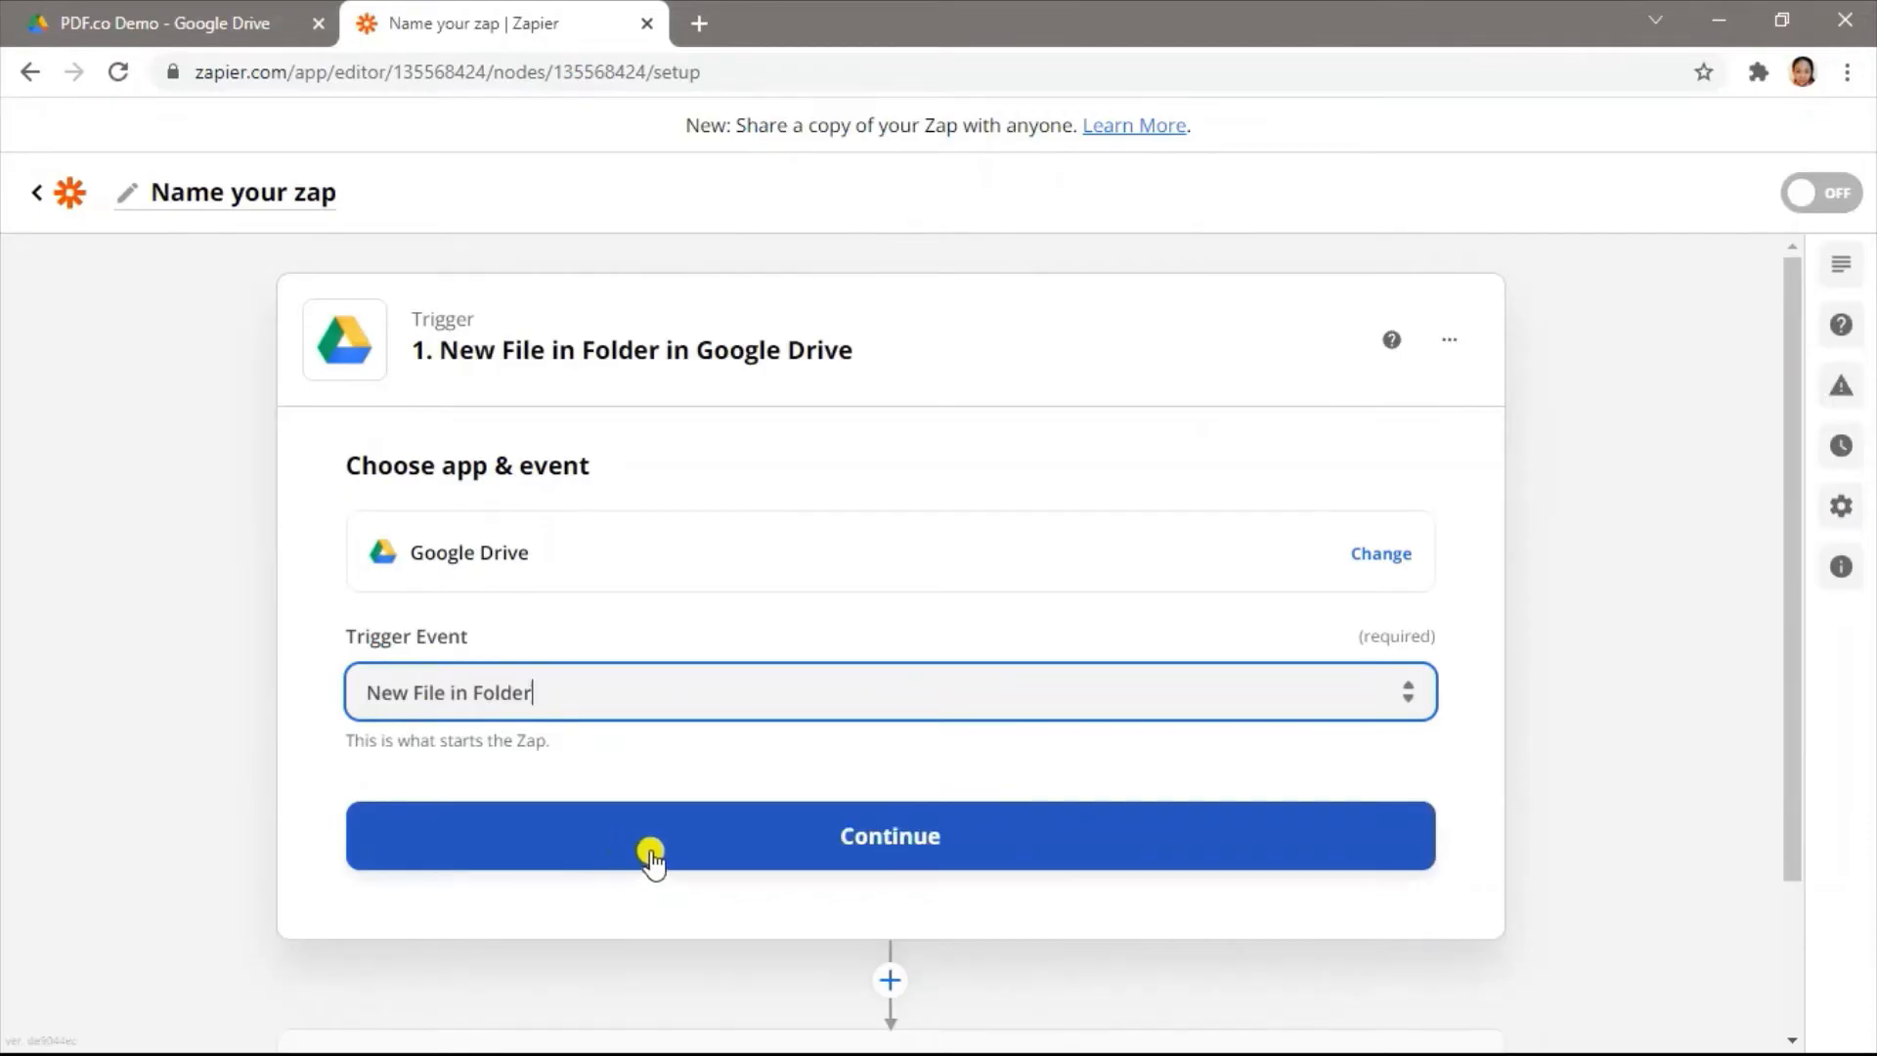
click(686, 856)
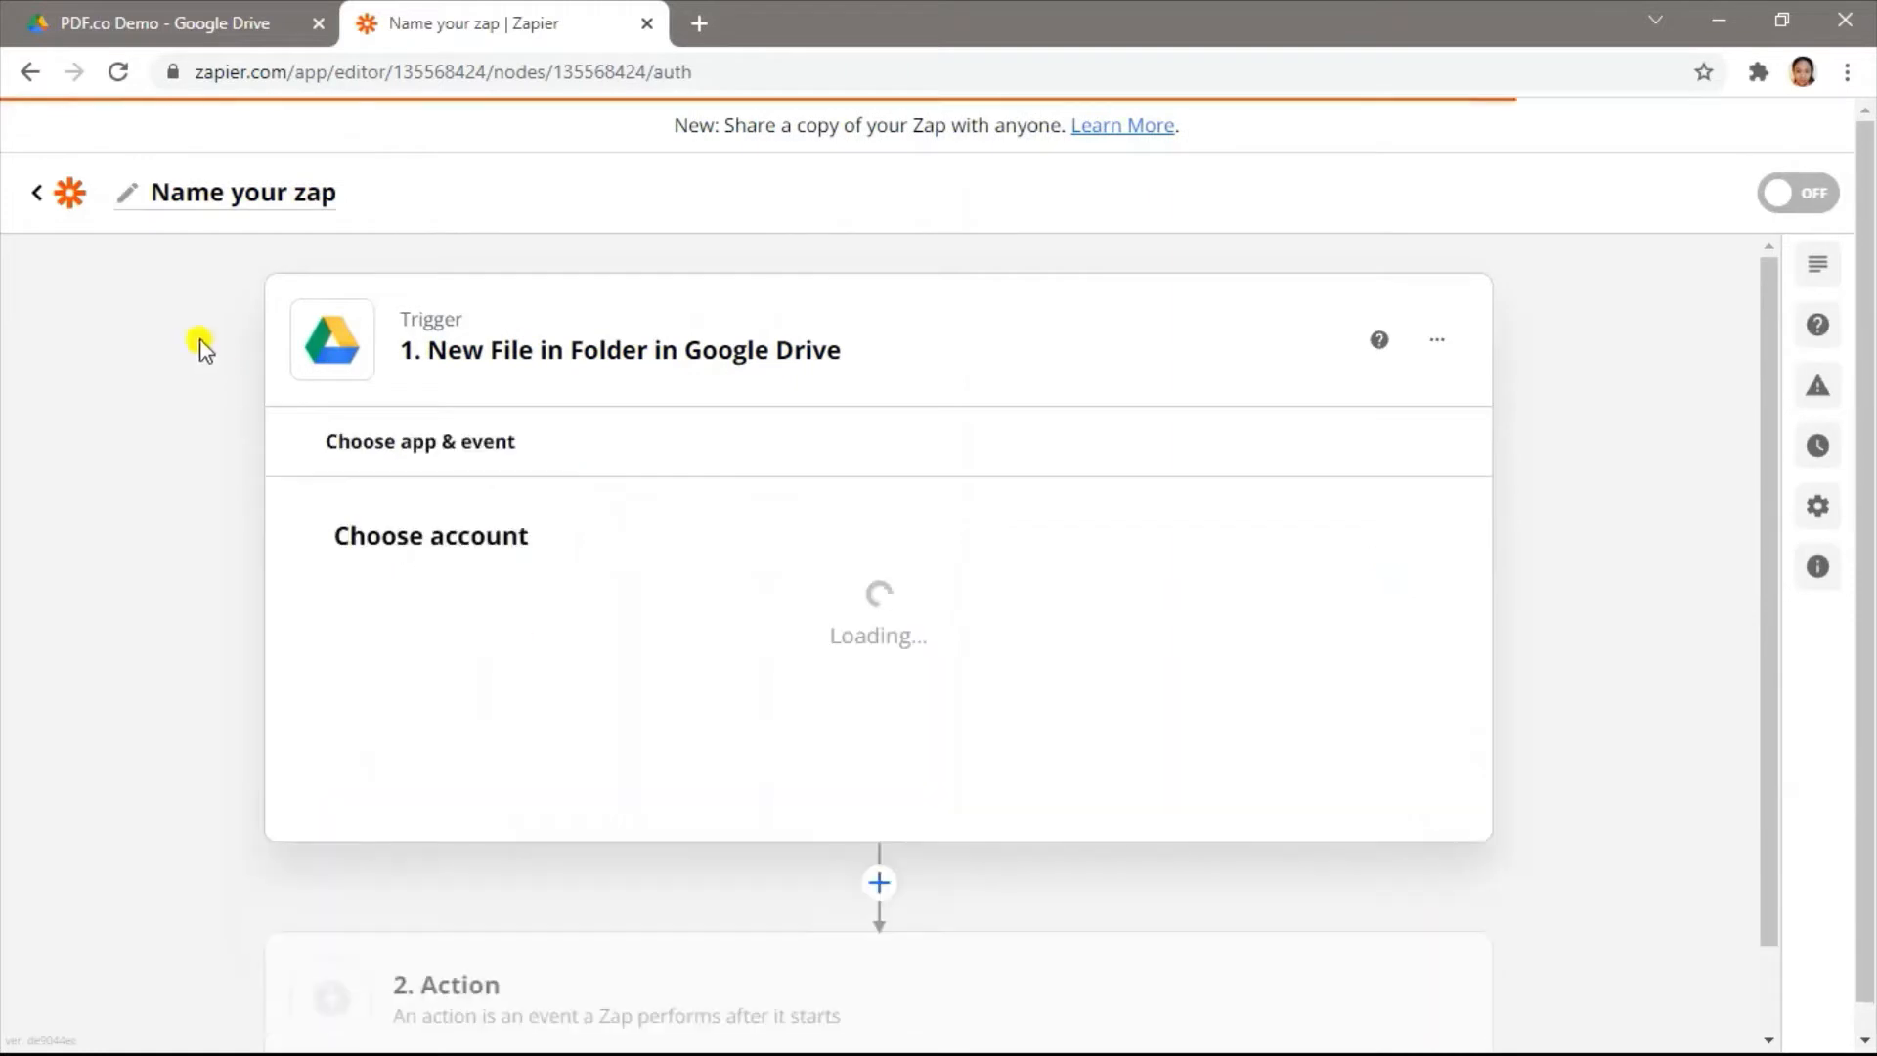
Step: Check the PDF.co Demo folder in Google Drive, then select the connected Google Drive account for the Zap's trigger
click(167, 19)
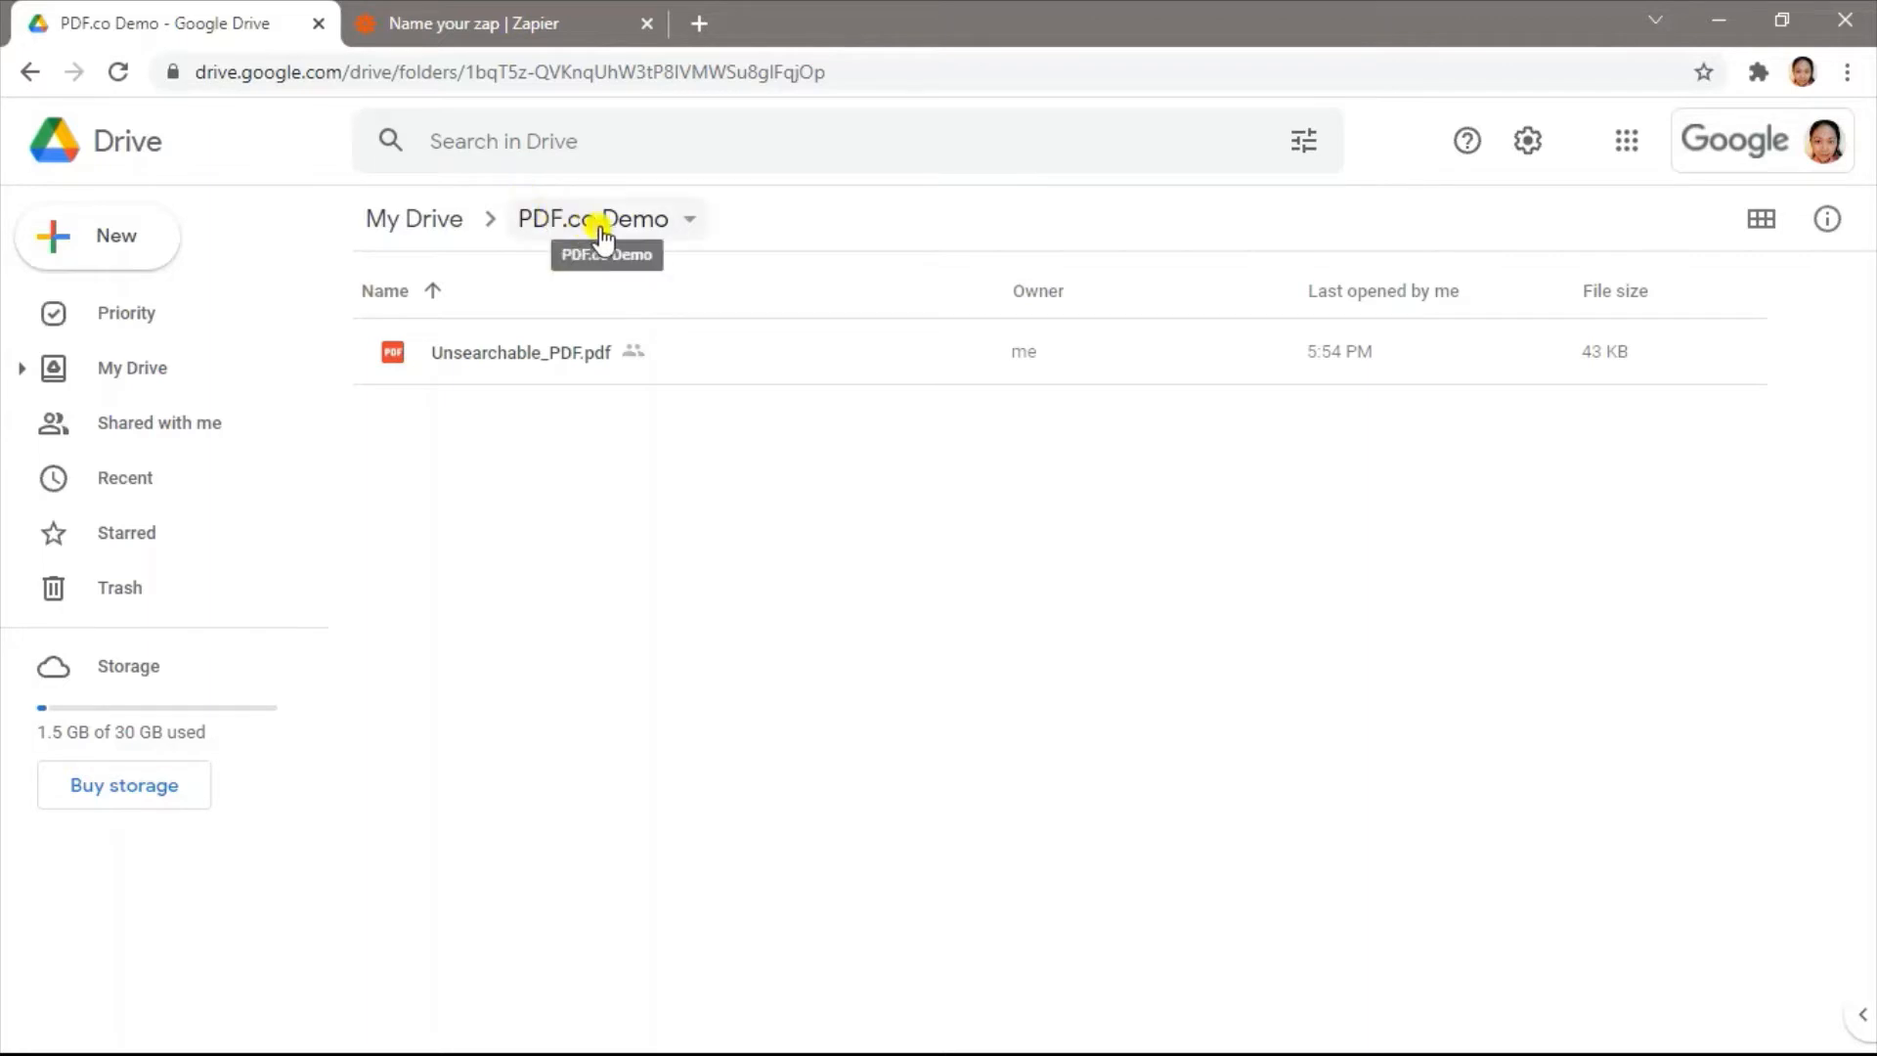
click(509, 19)
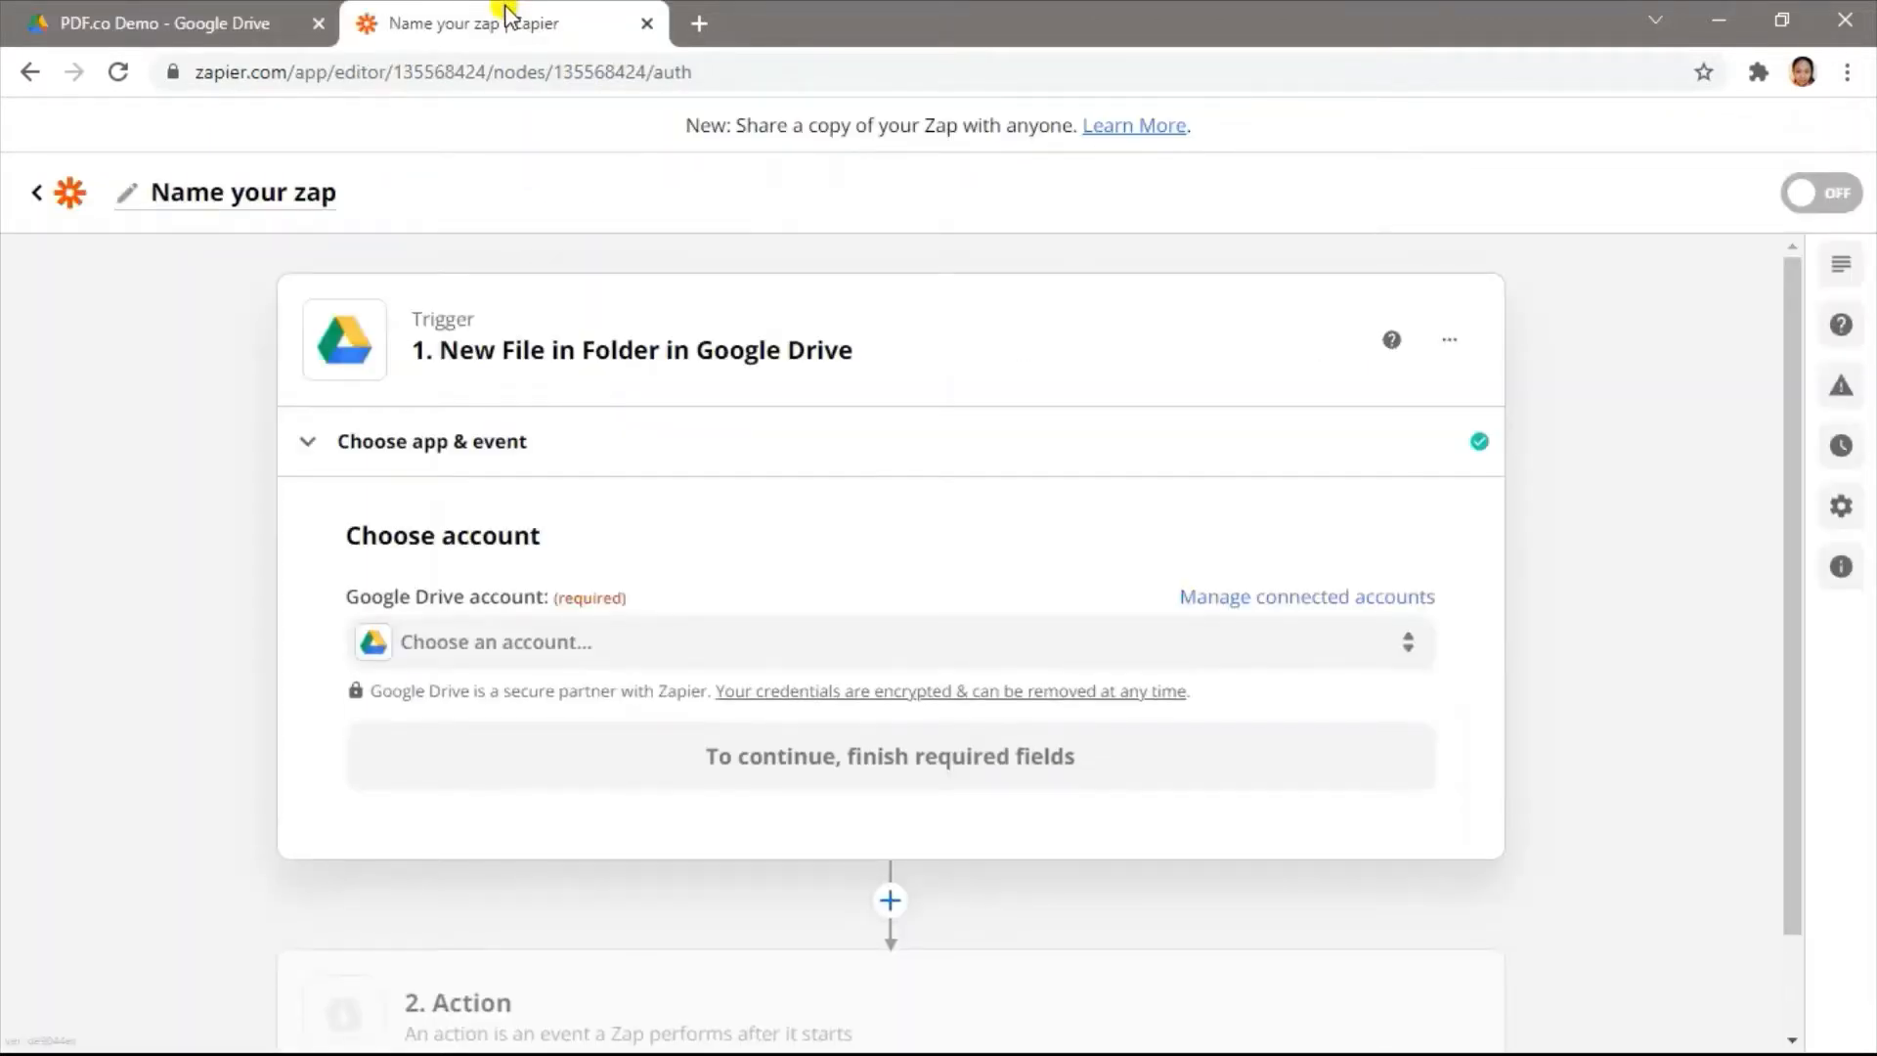
click(653, 661)
click(655, 661)
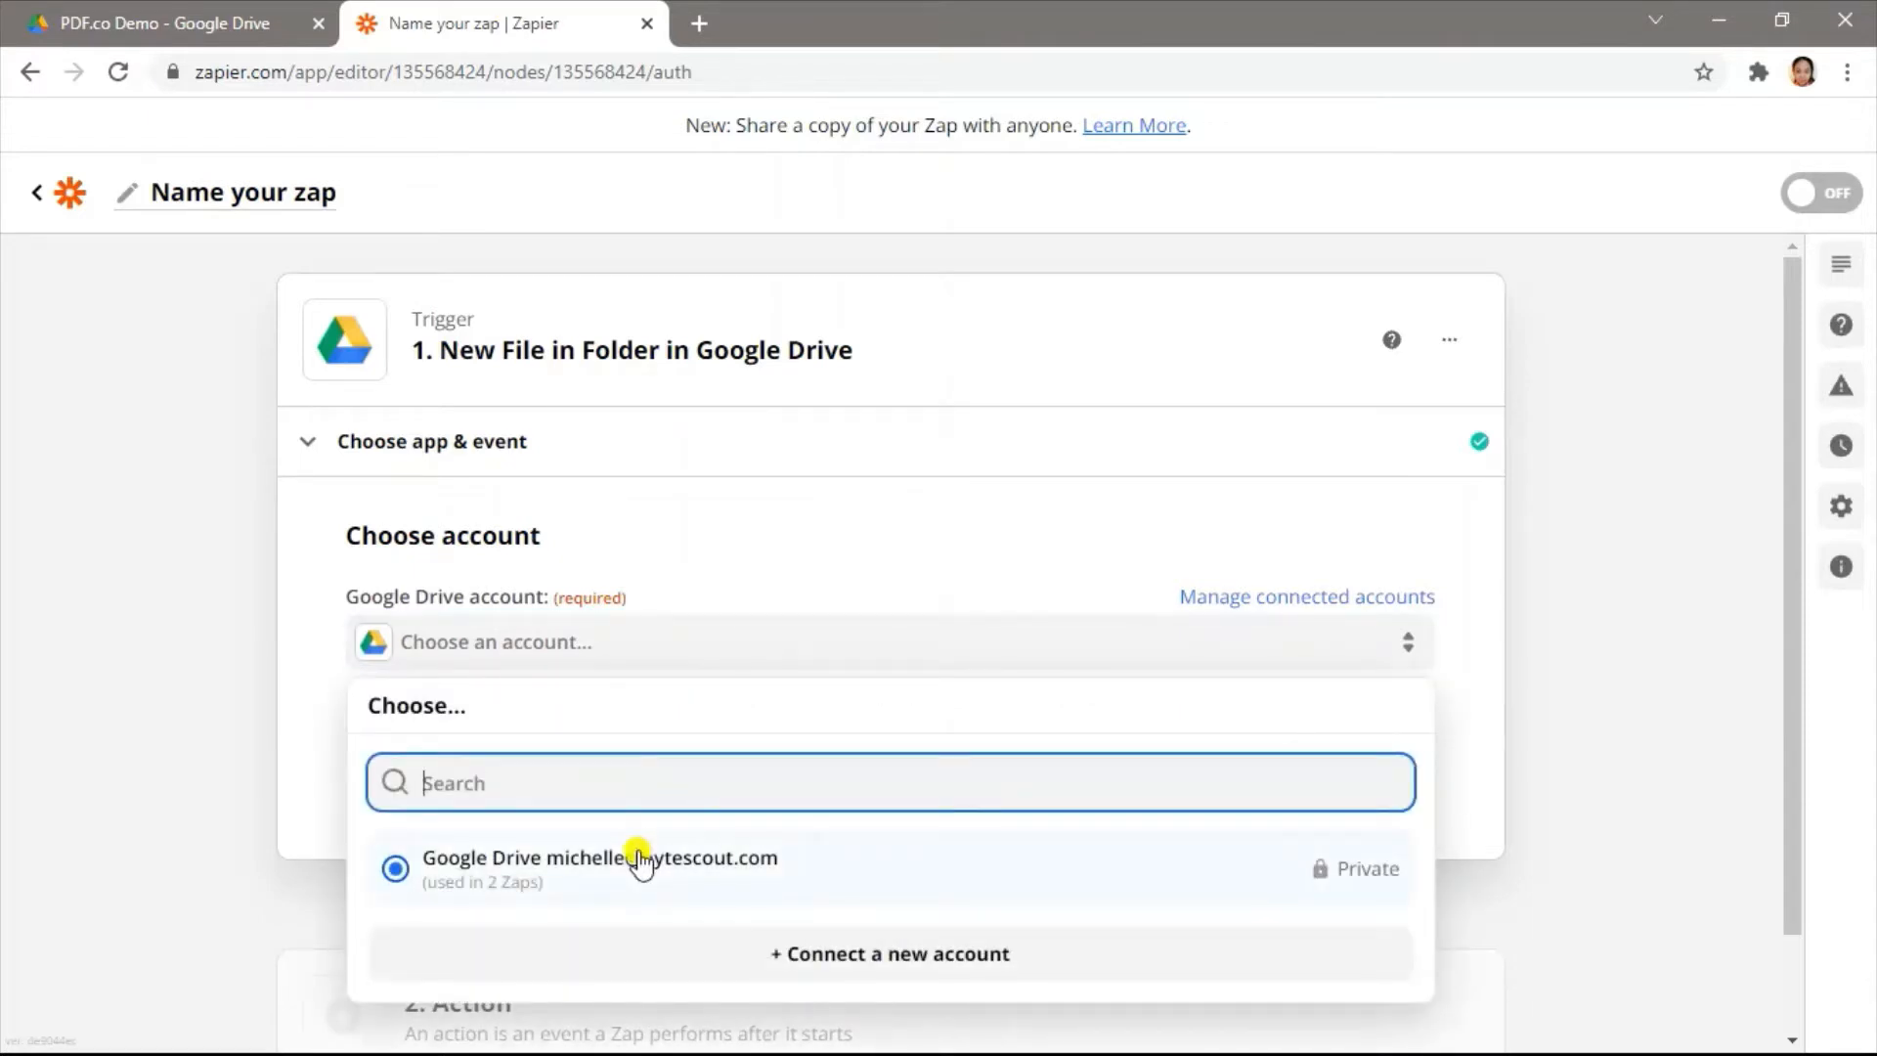
click(640, 865)
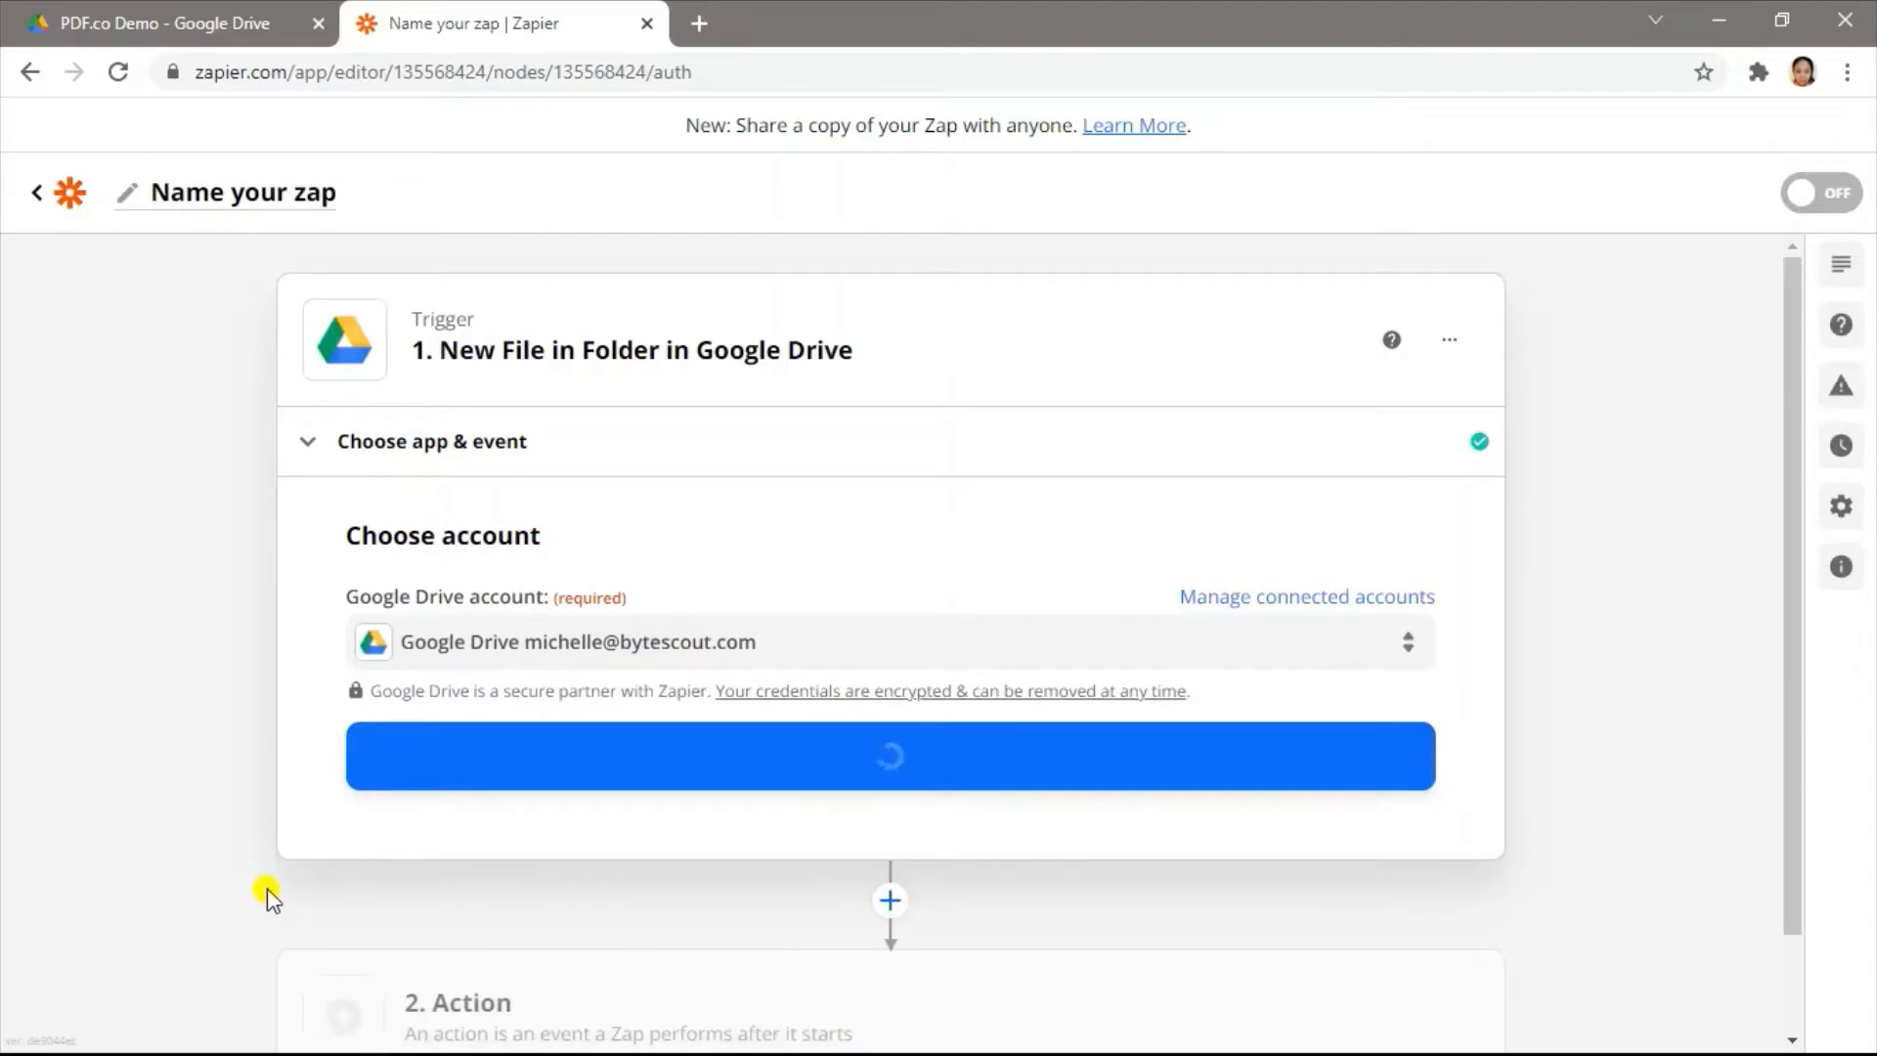
click(770, 756)
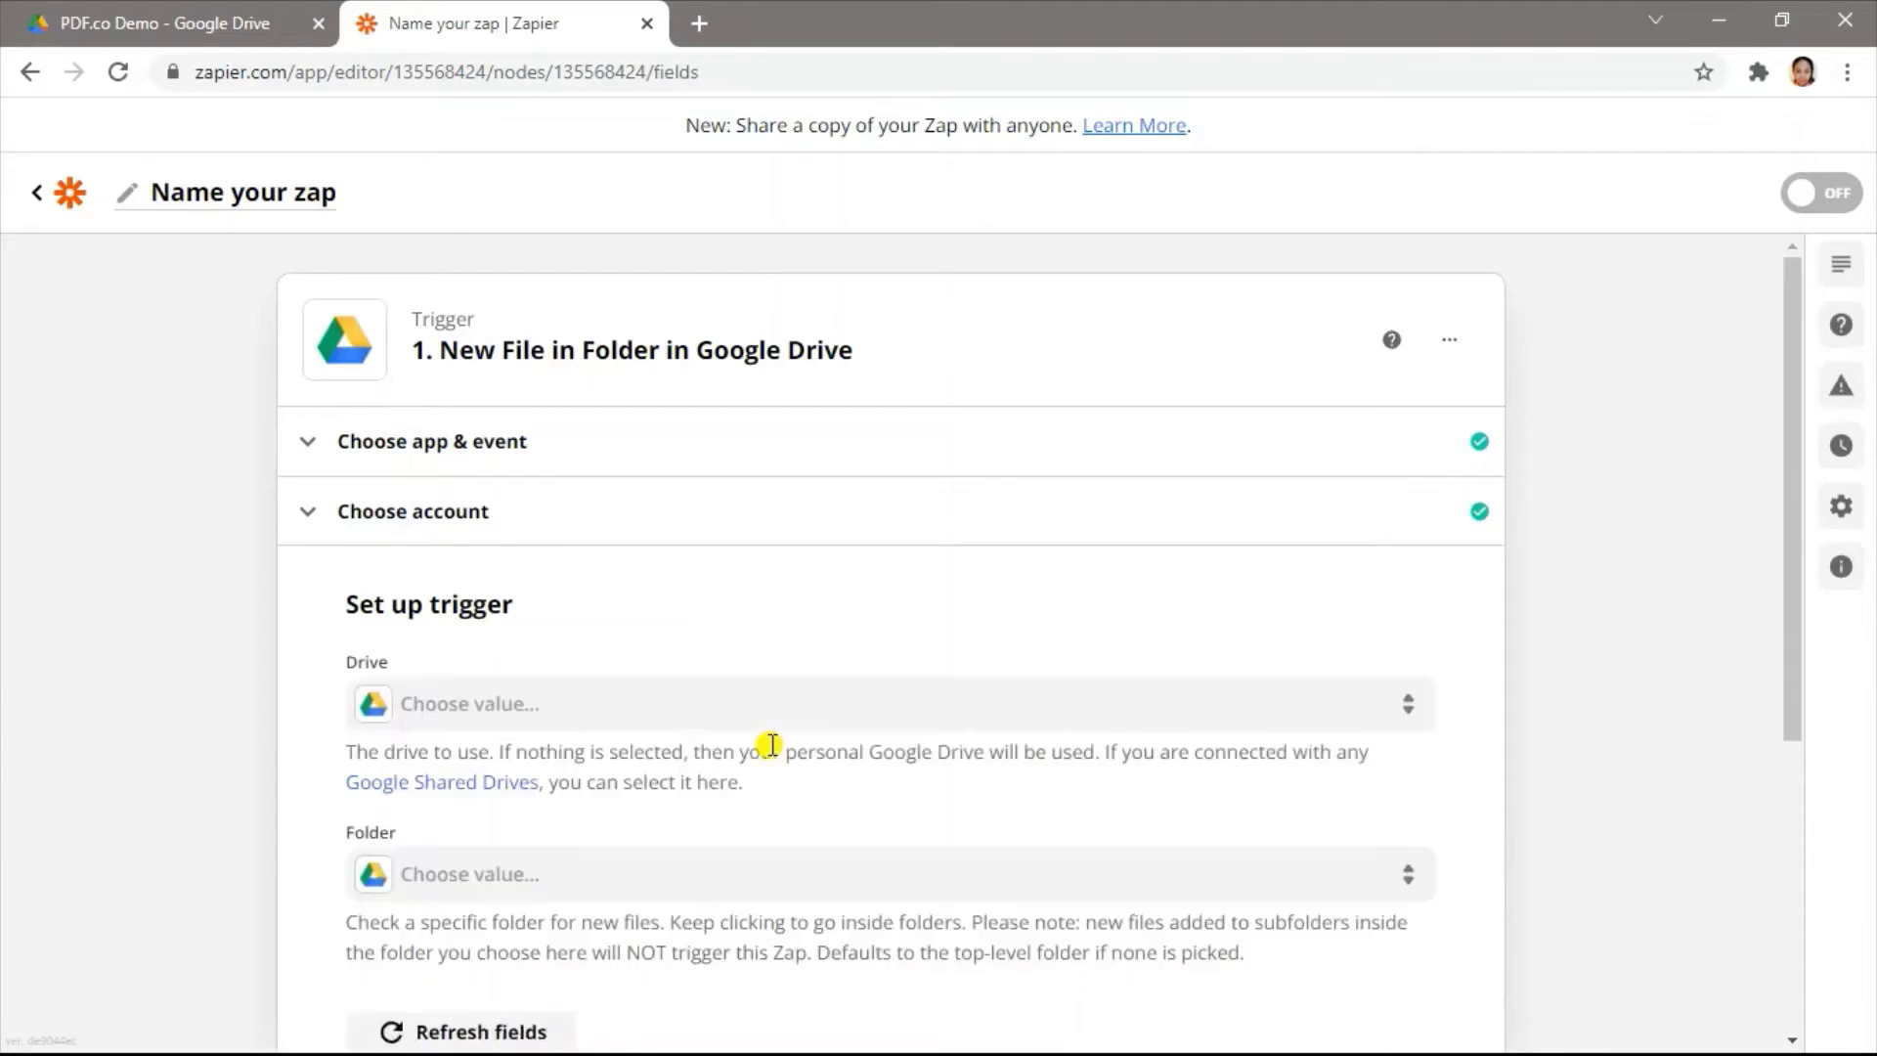
Step: Set the trigger's drive to My Google Drive and its folder to PDF.co Demo
scroll(773, 745, down, 2)
click(702, 518)
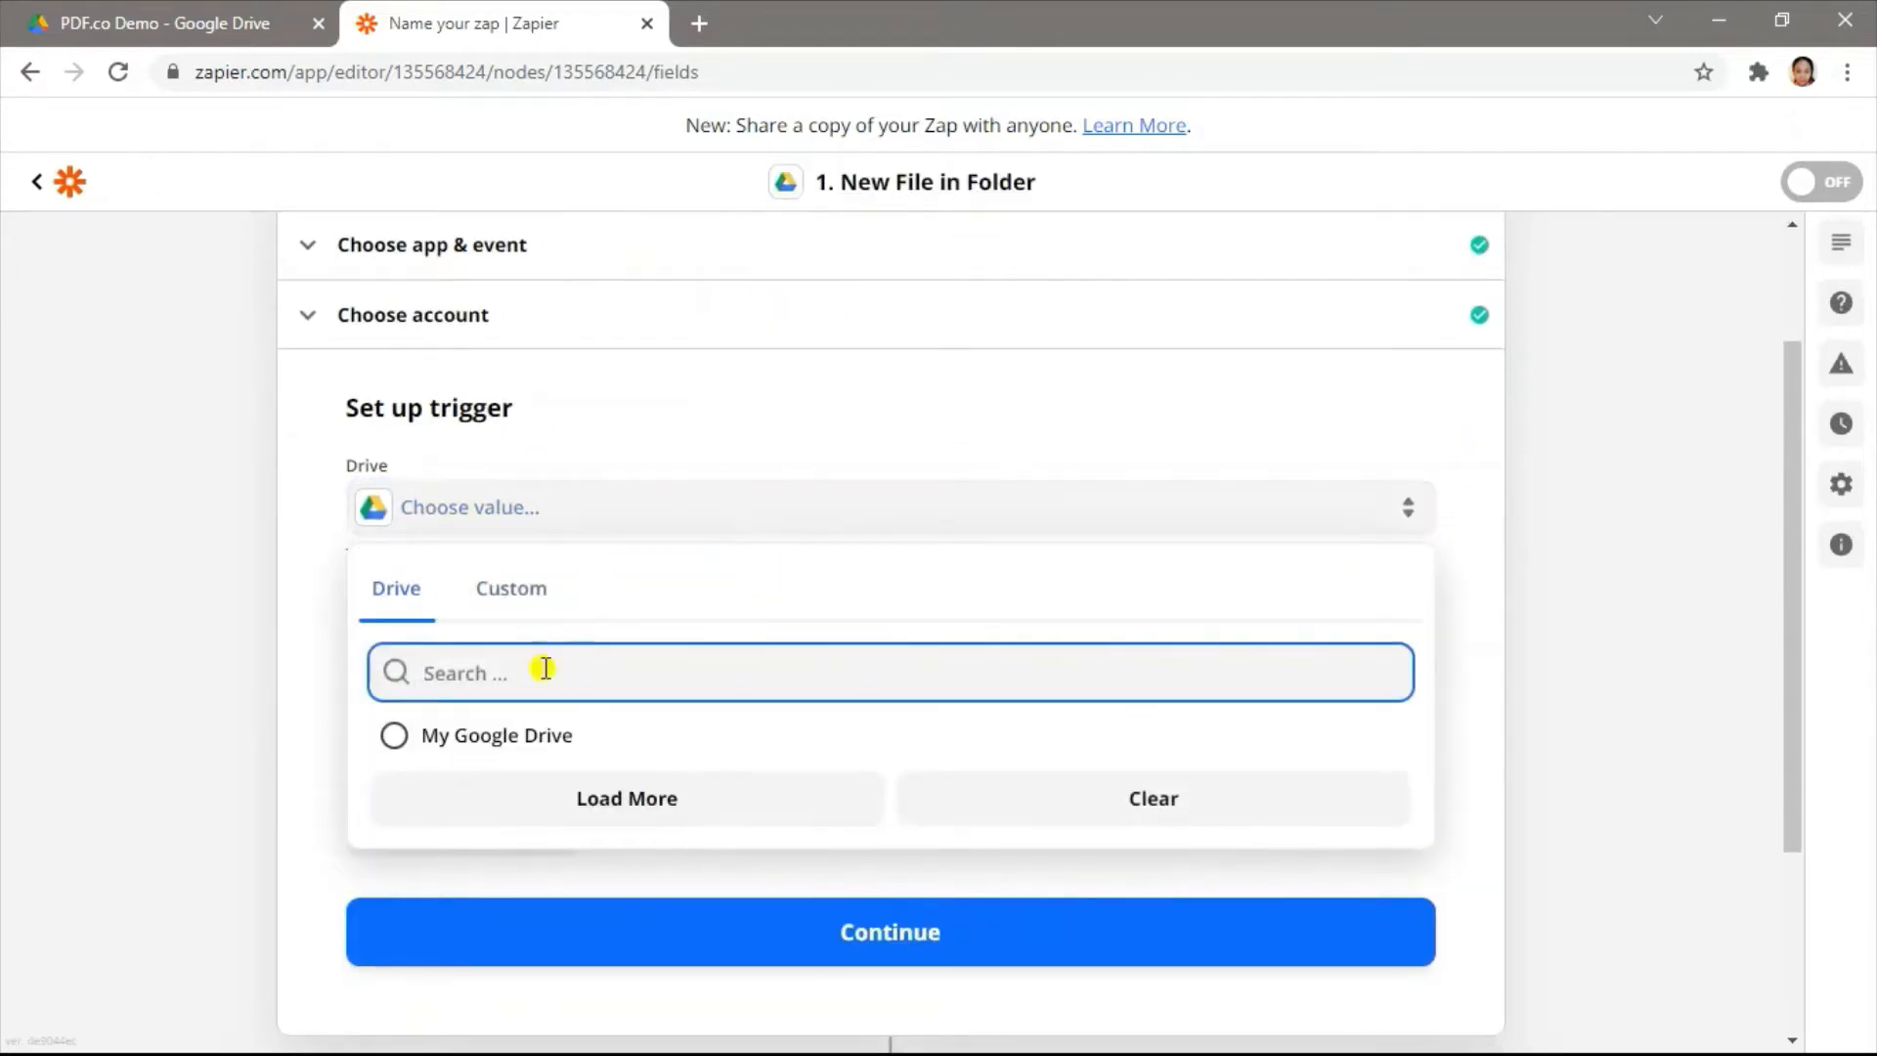
click(538, 746)
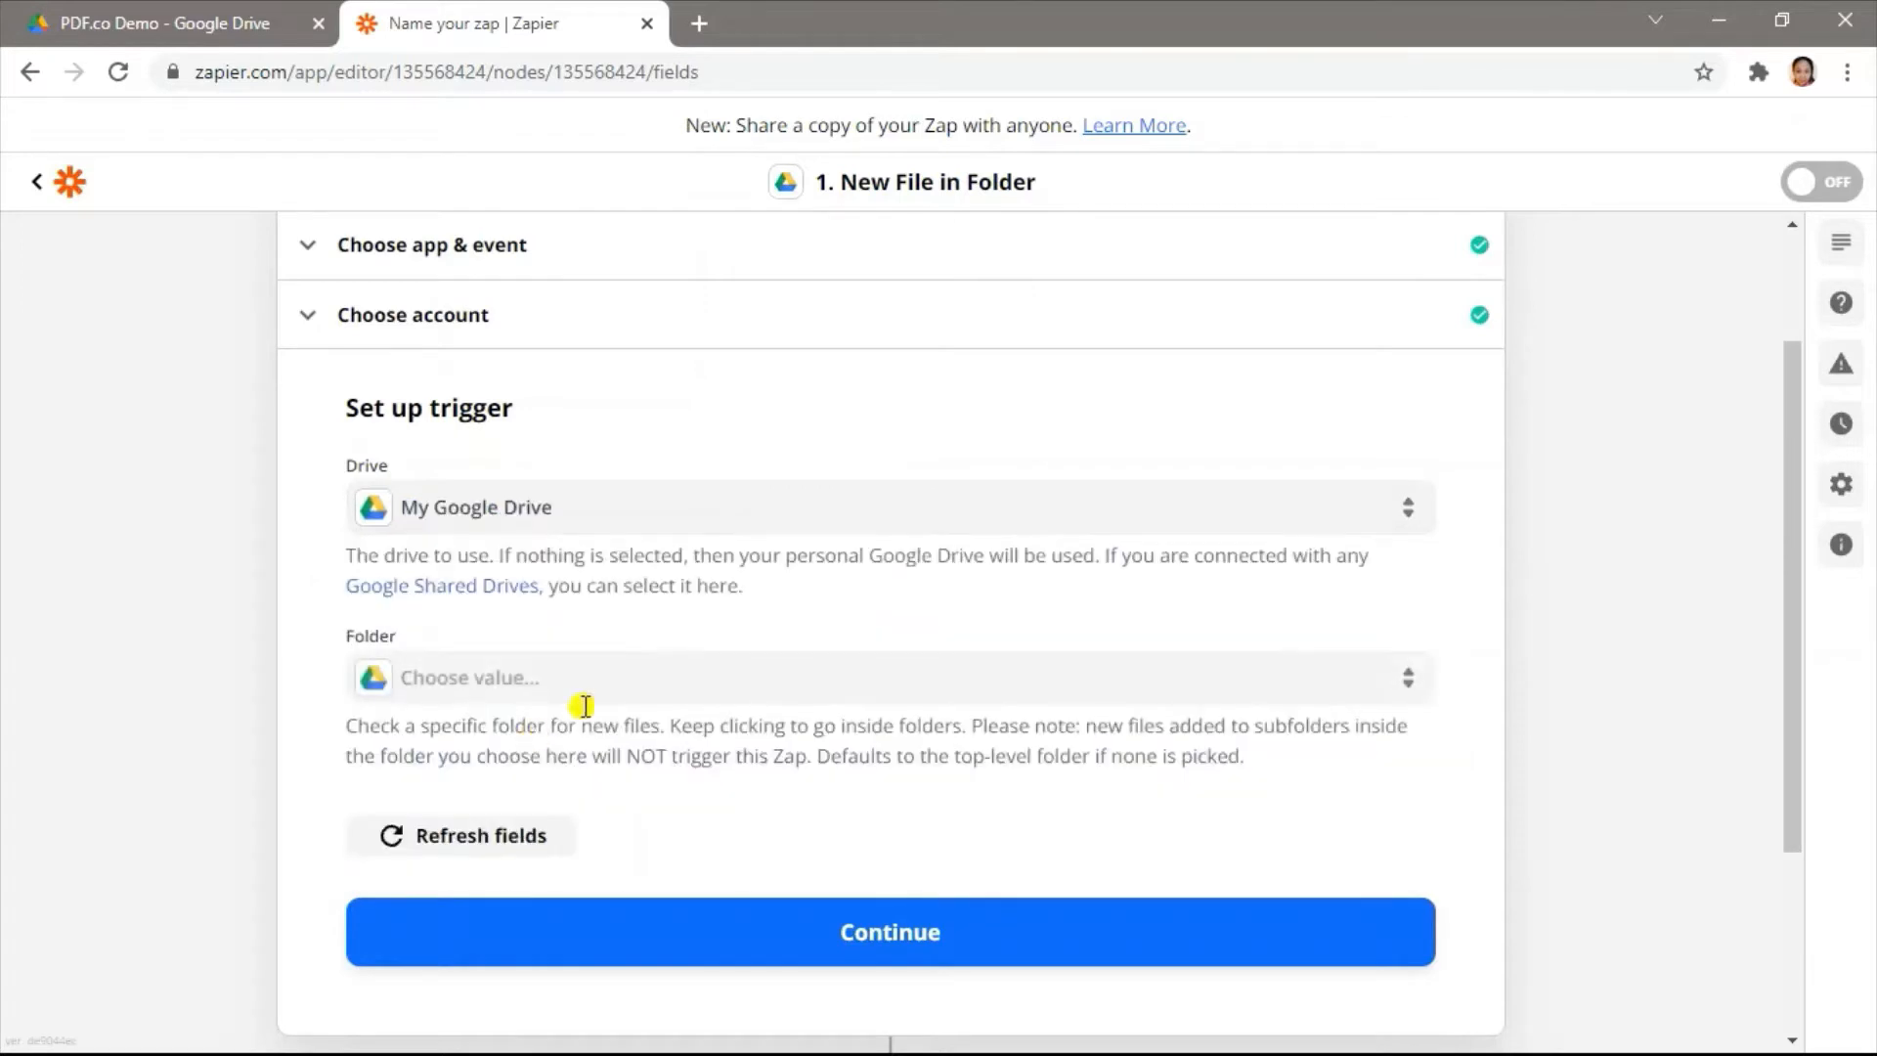
click(654, 697)
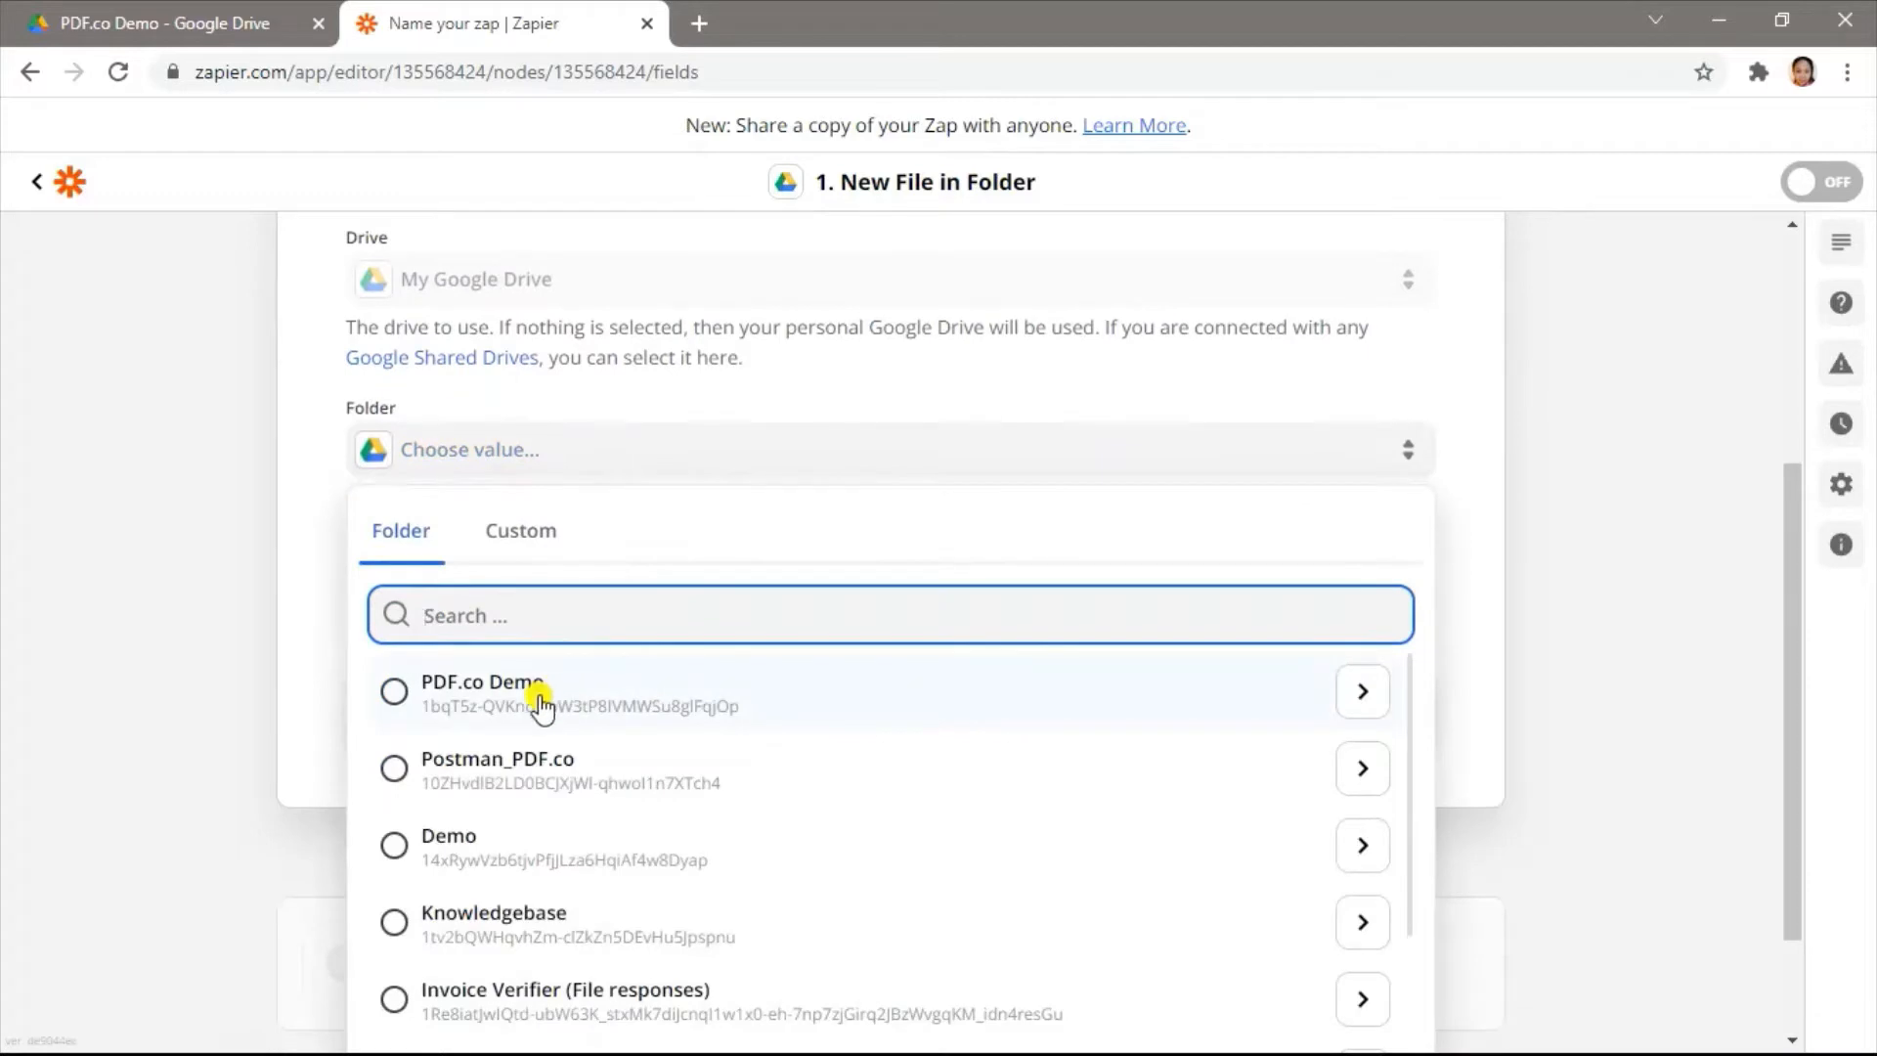
click(538, 700)
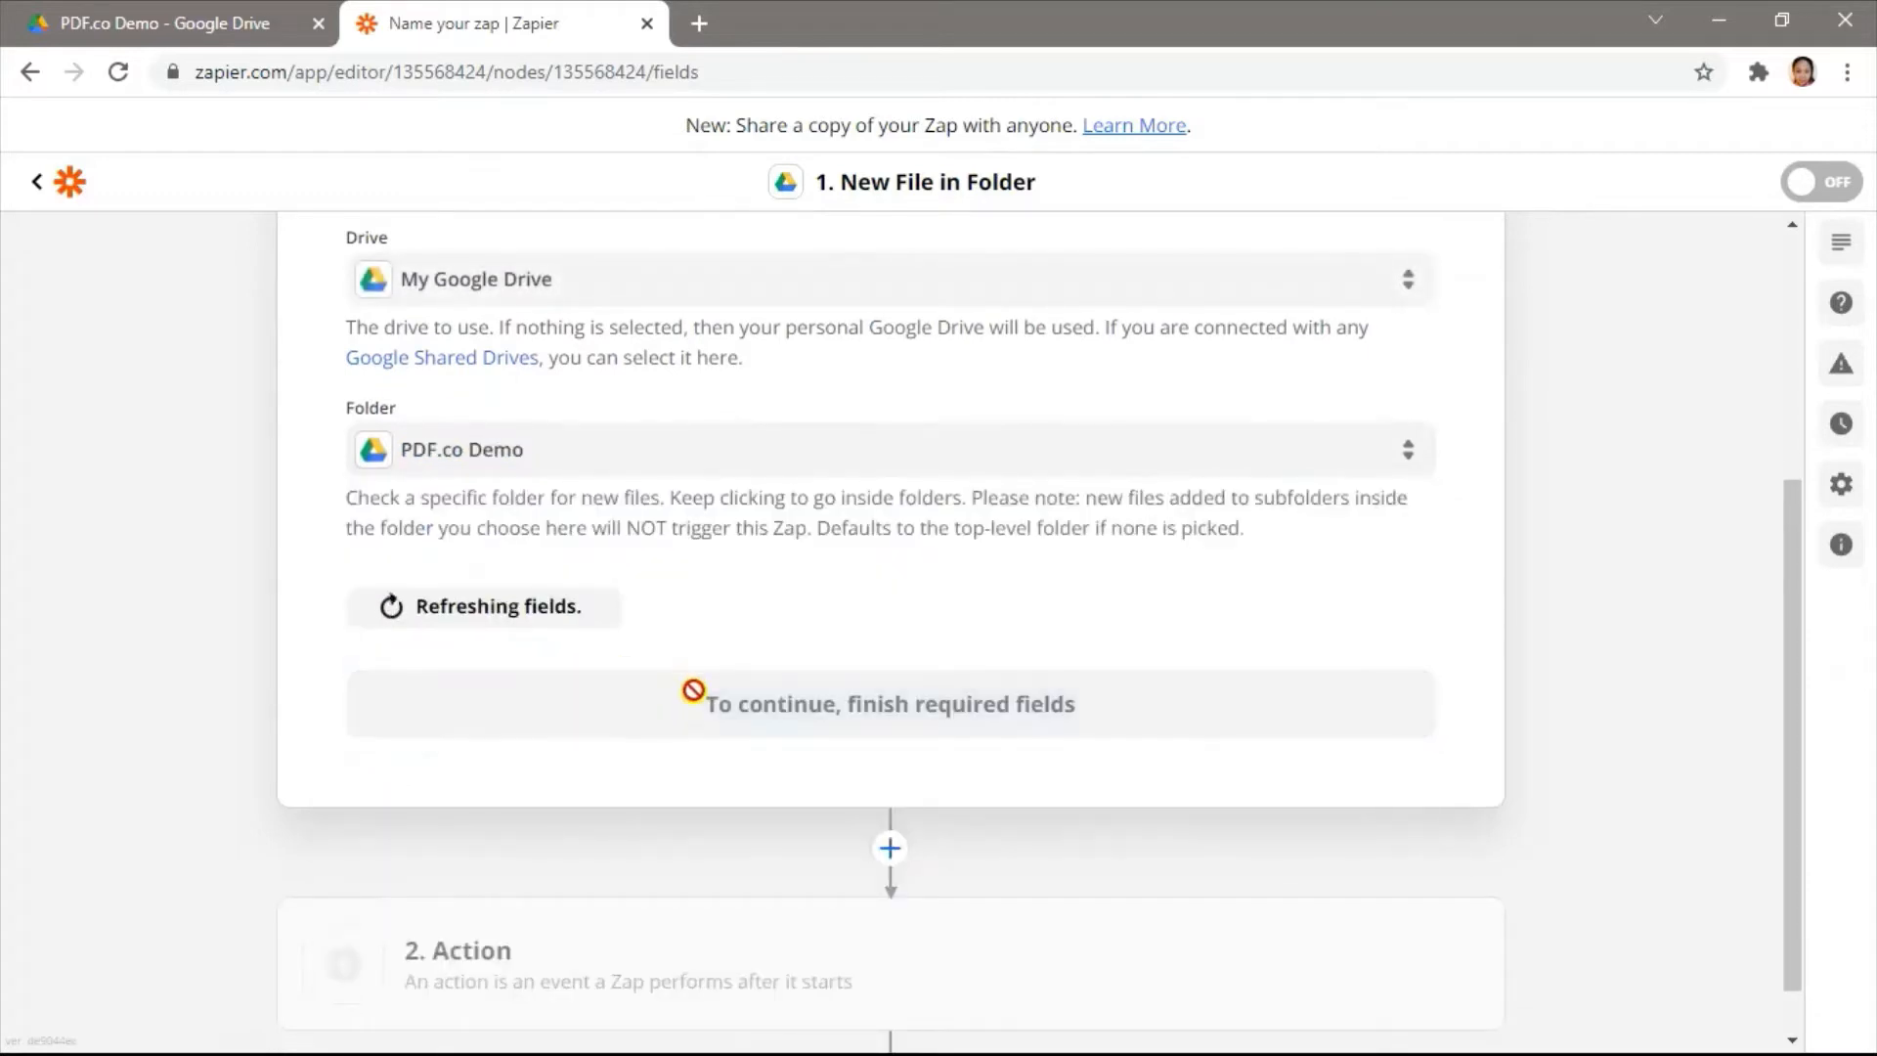
click(761, 724)
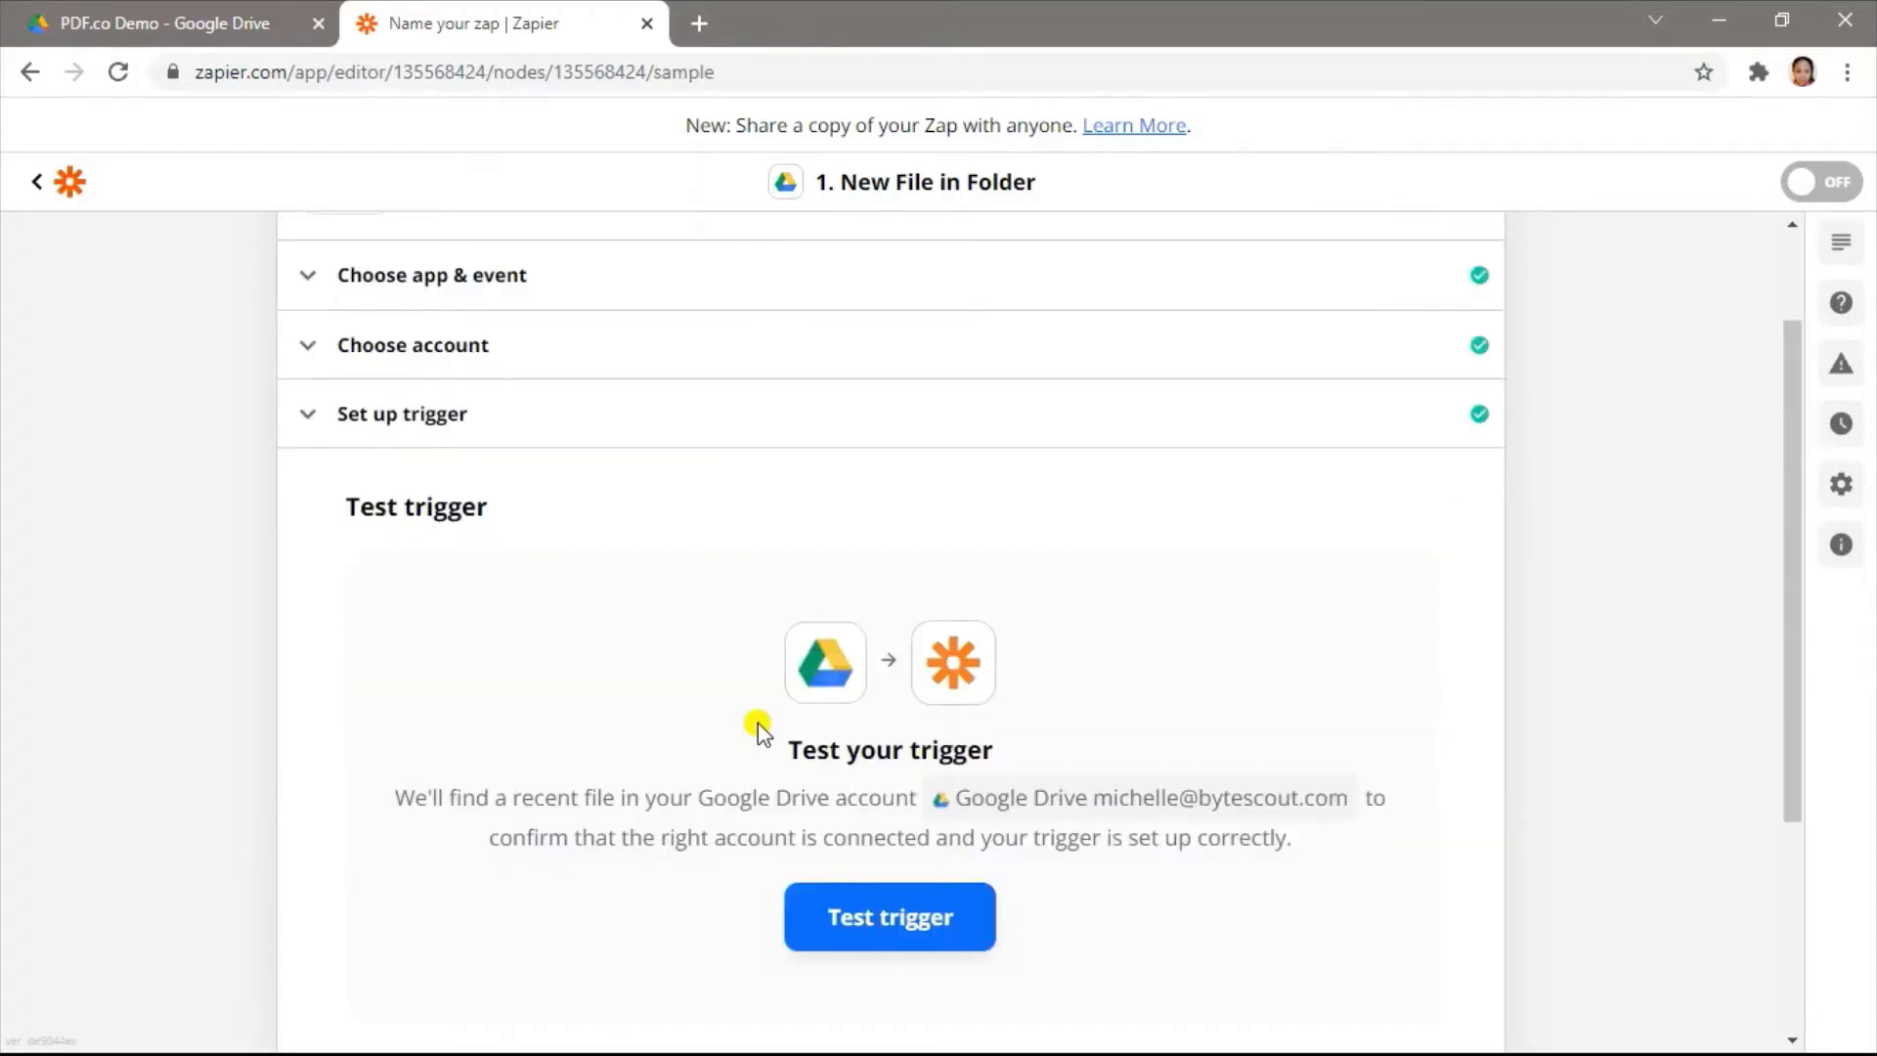
Step: Test the trigger, check the title of the retrieved file, and proceed to the action setup
click(893, 911)
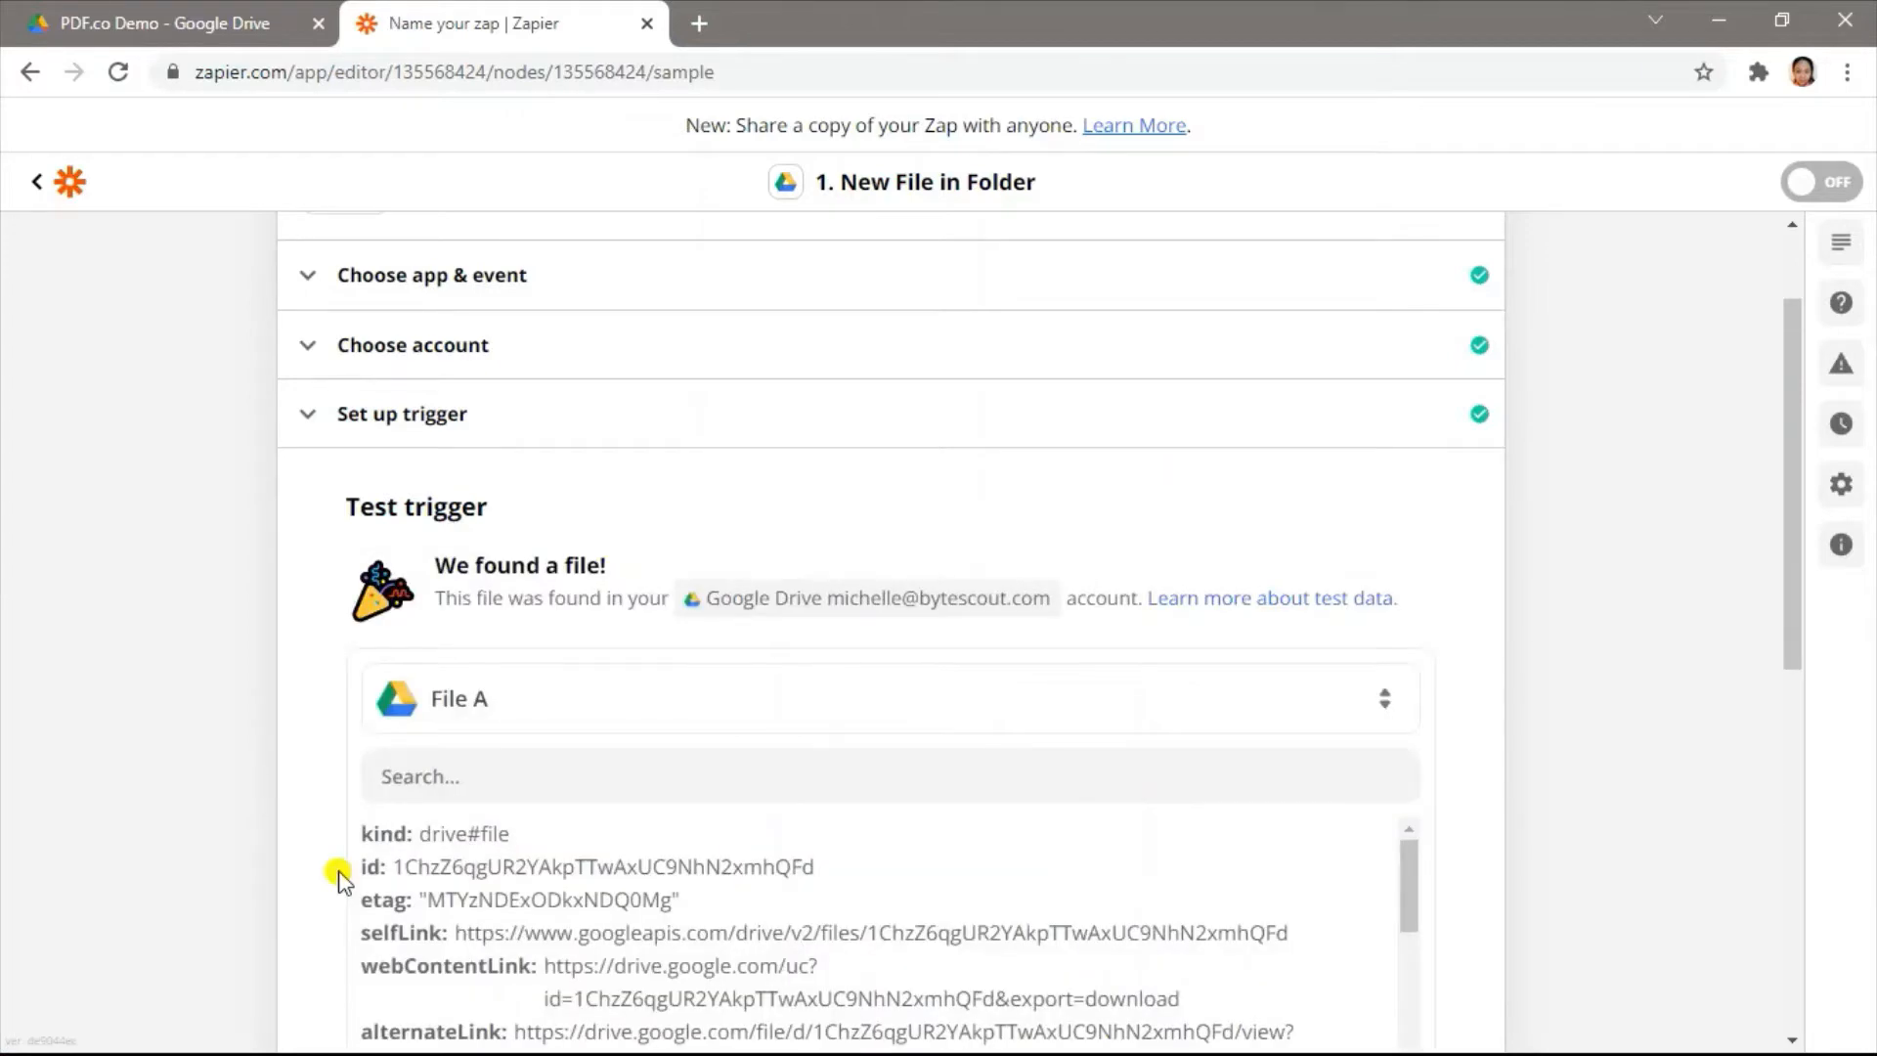
scroll(337, 878, down, 6)
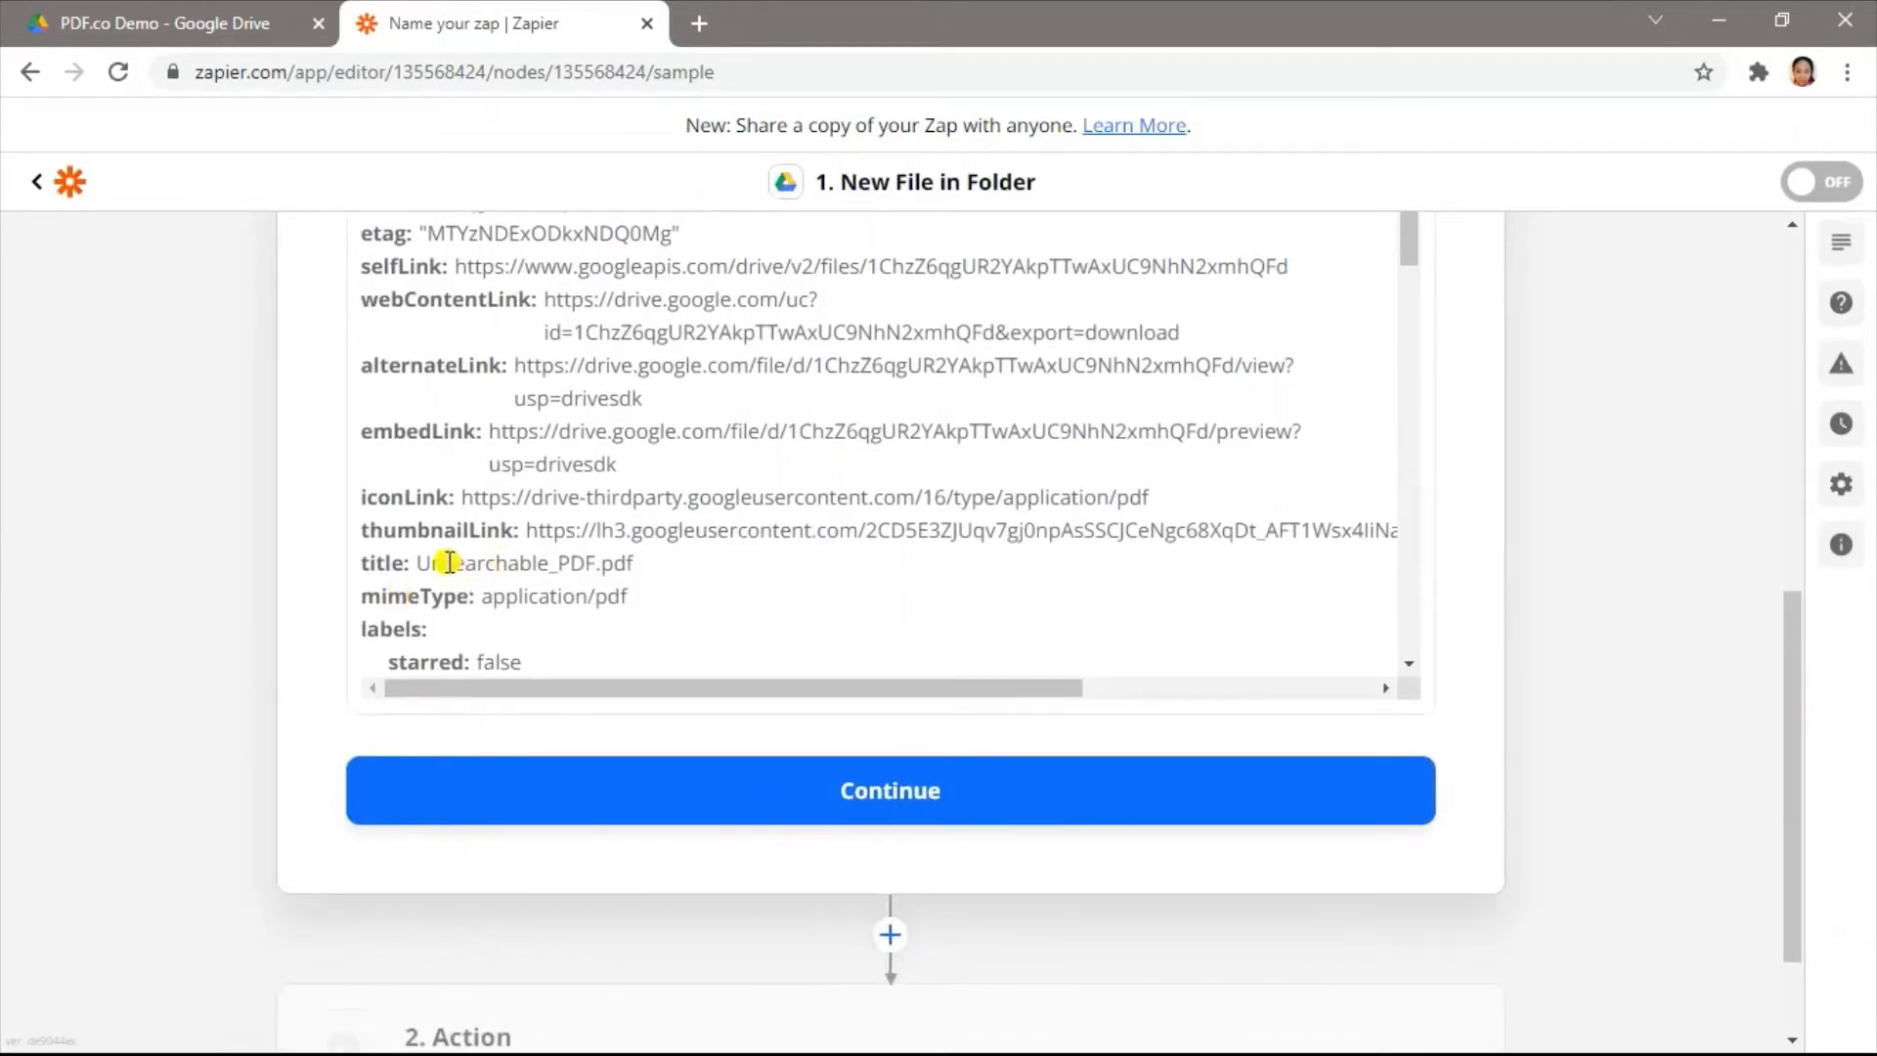
drag(448, 562, 595, 561)
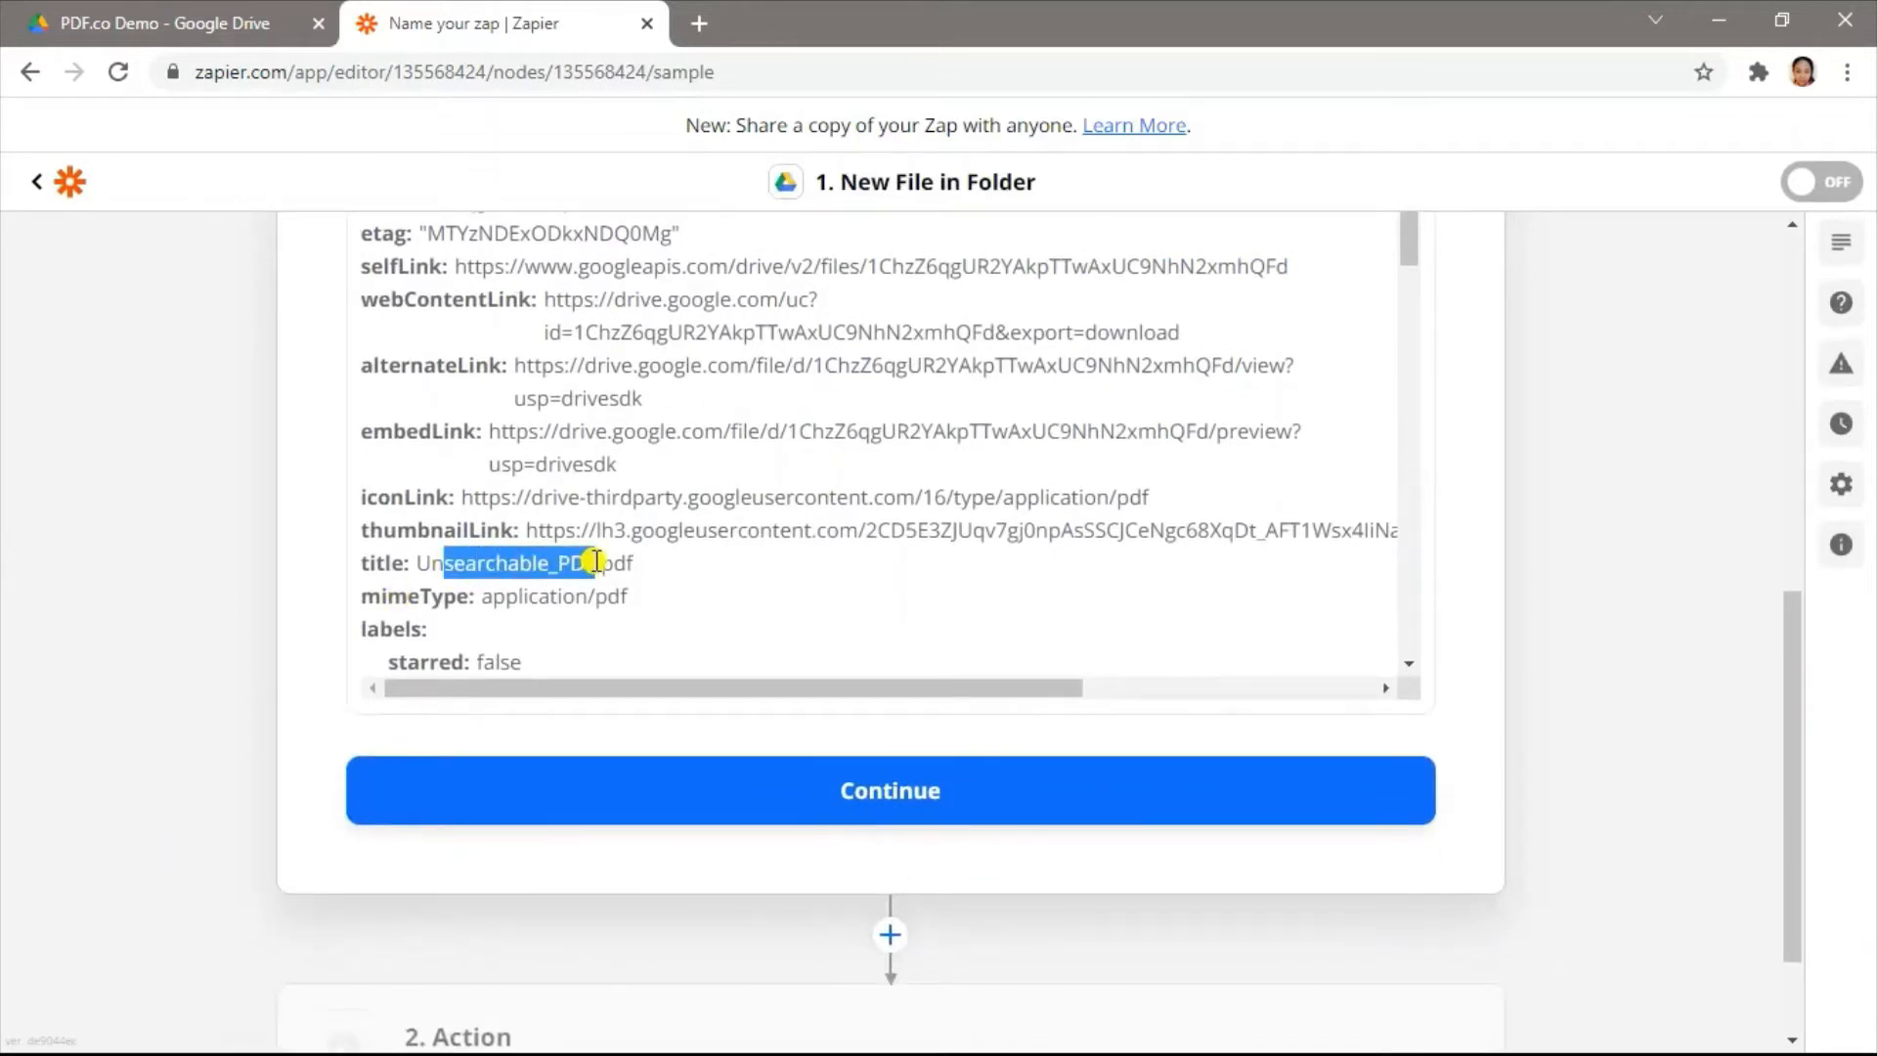
click(1027, 772)
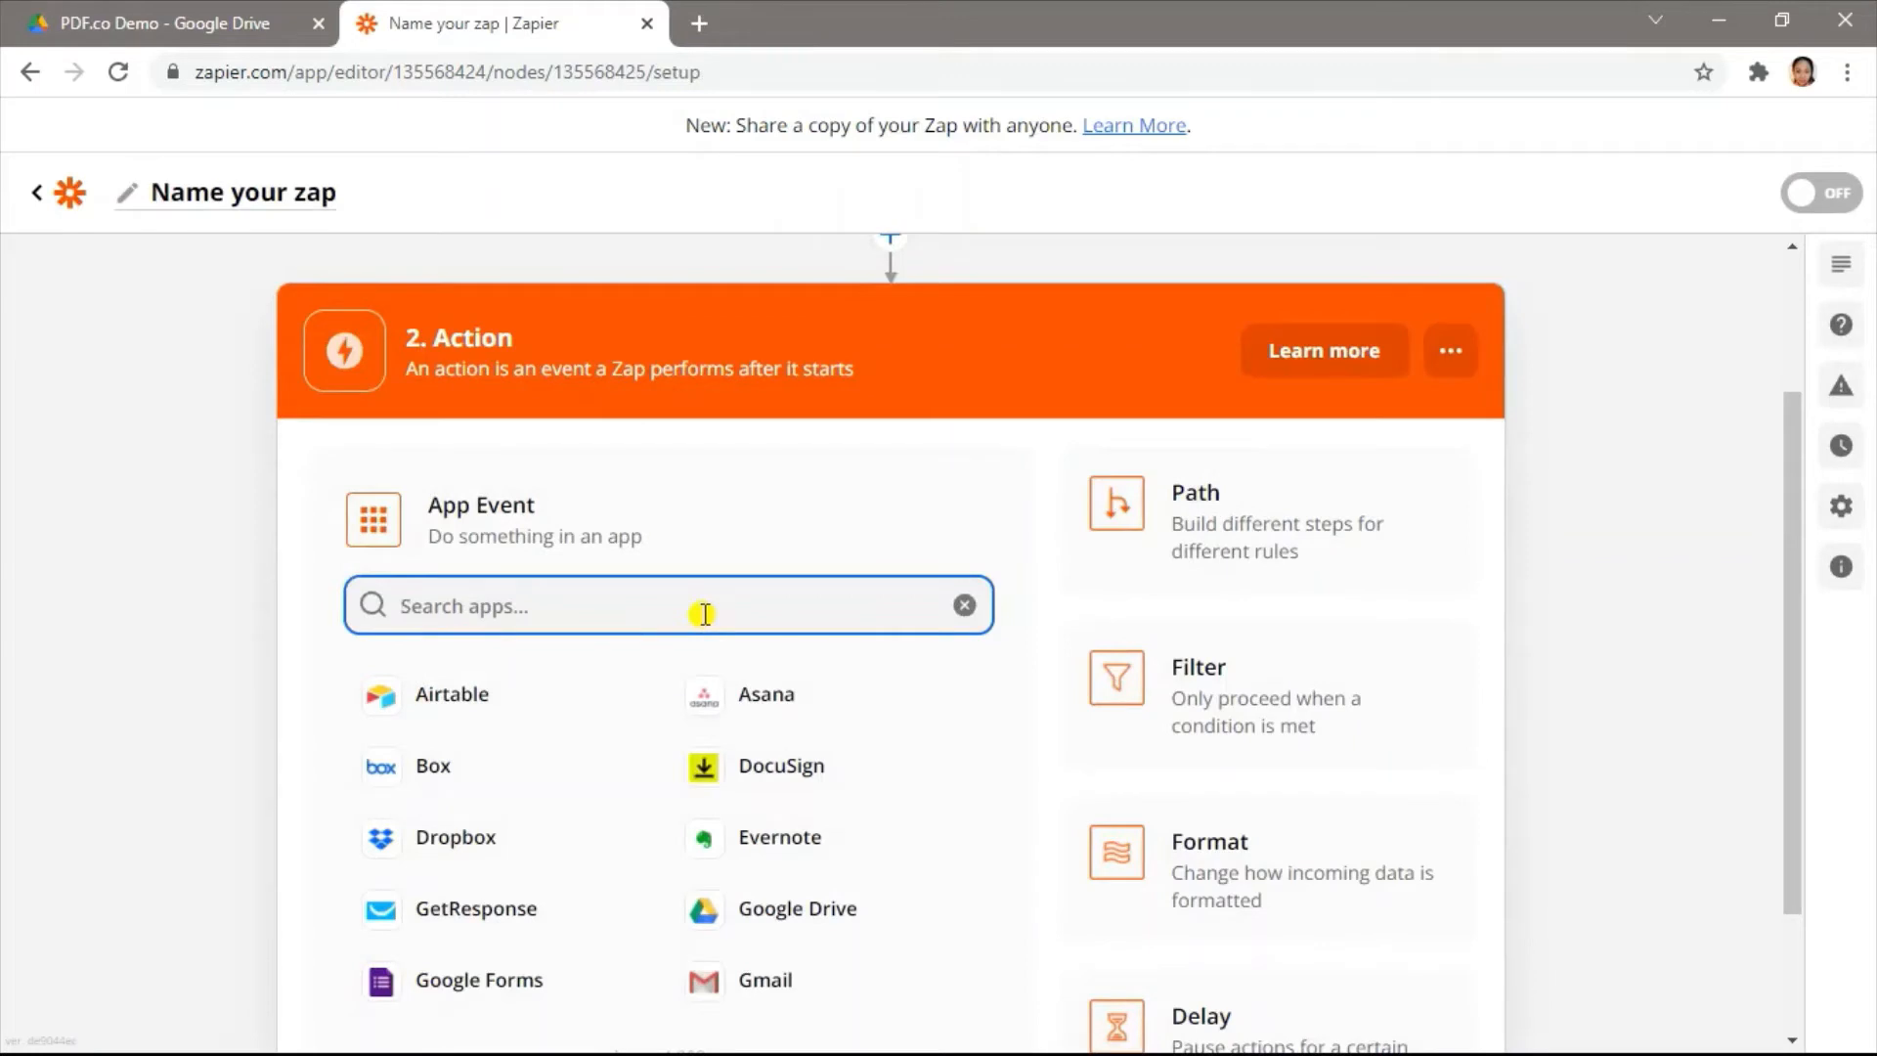
Step: Choose PDF.co as the action app with the event Make PDF Searchable
text(pdf.co)
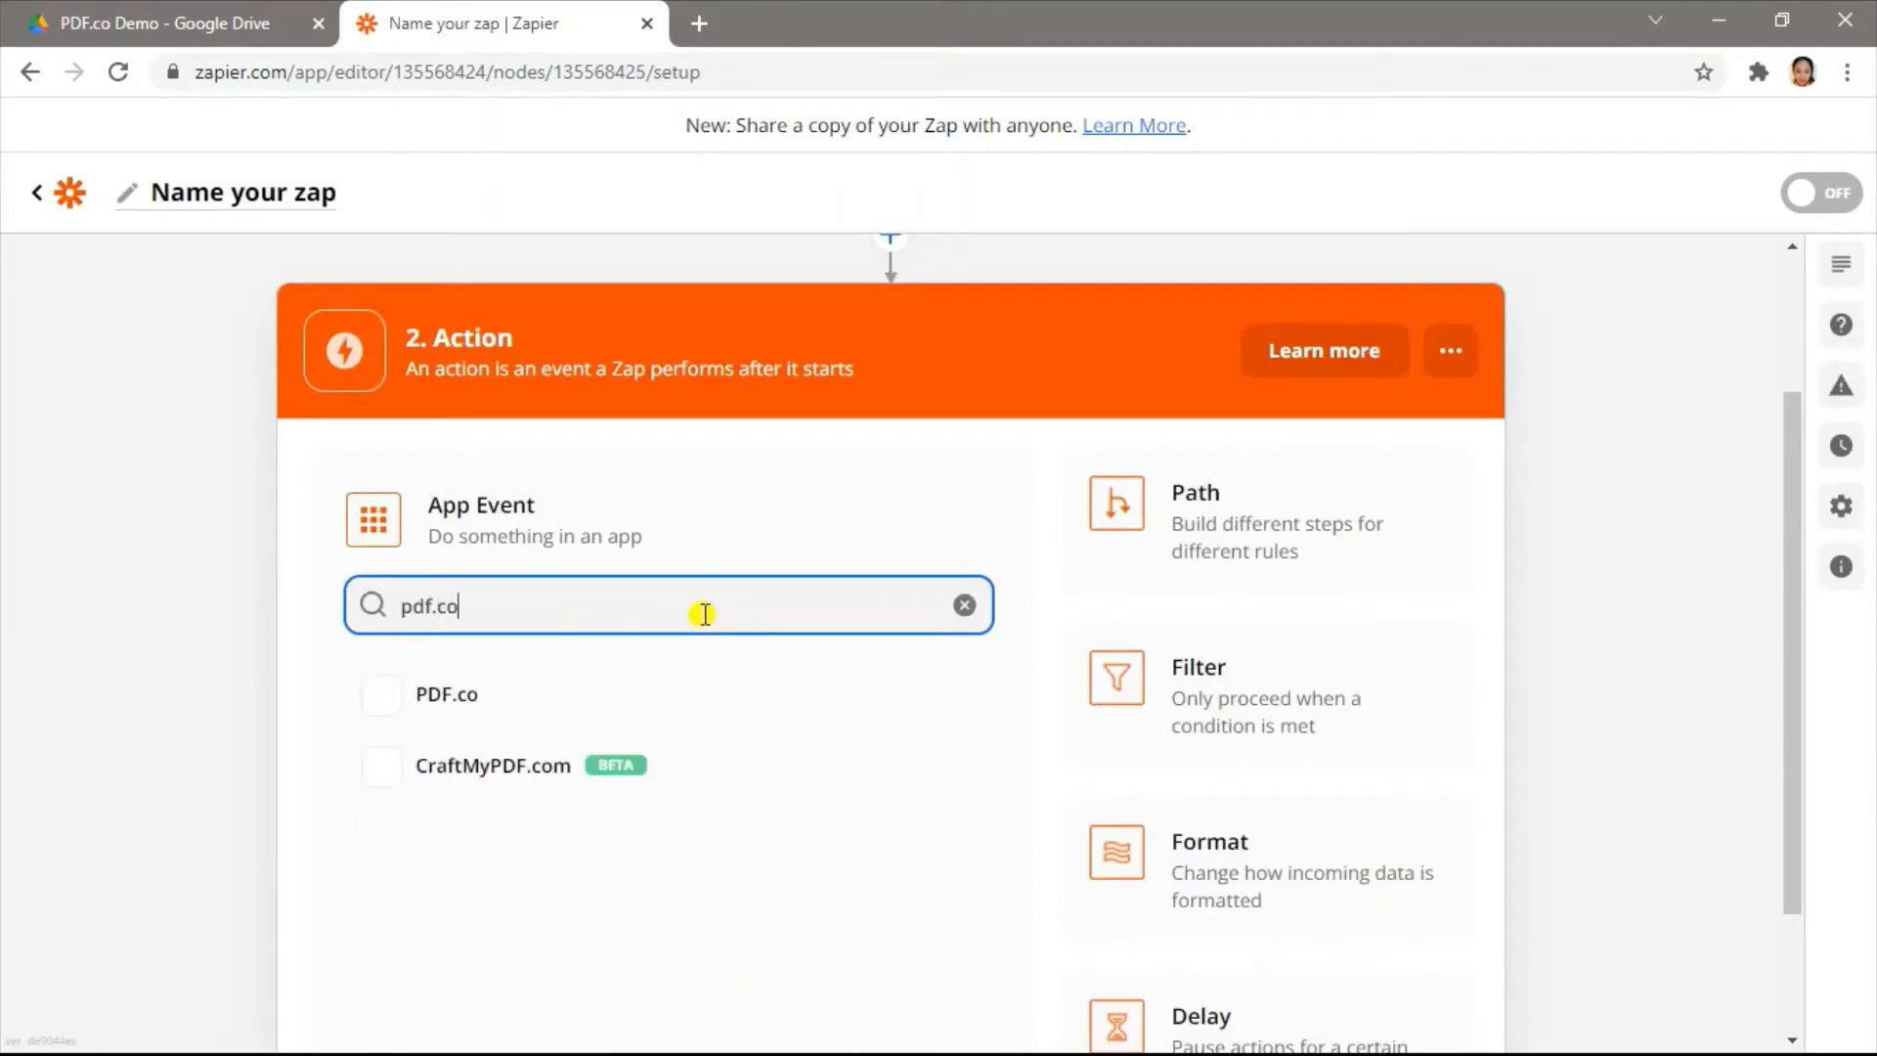
click(460, 696)
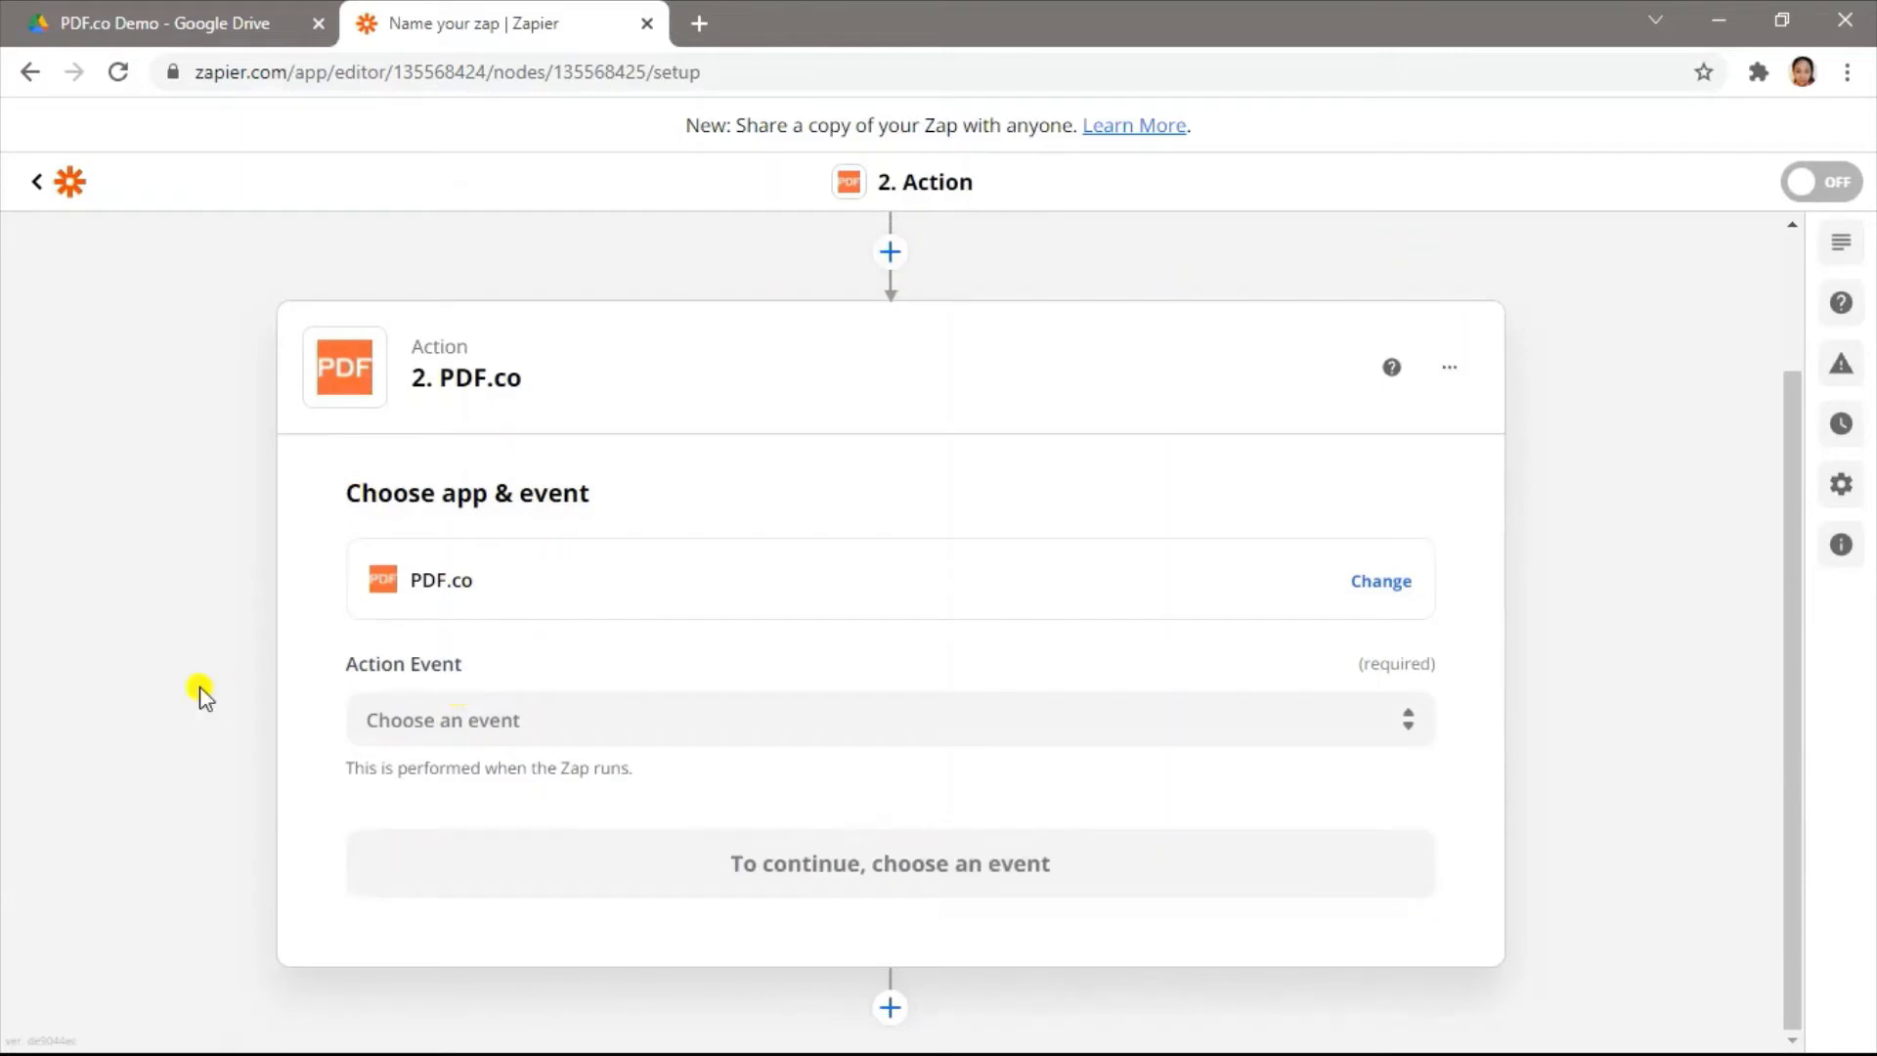
click(554, 716)
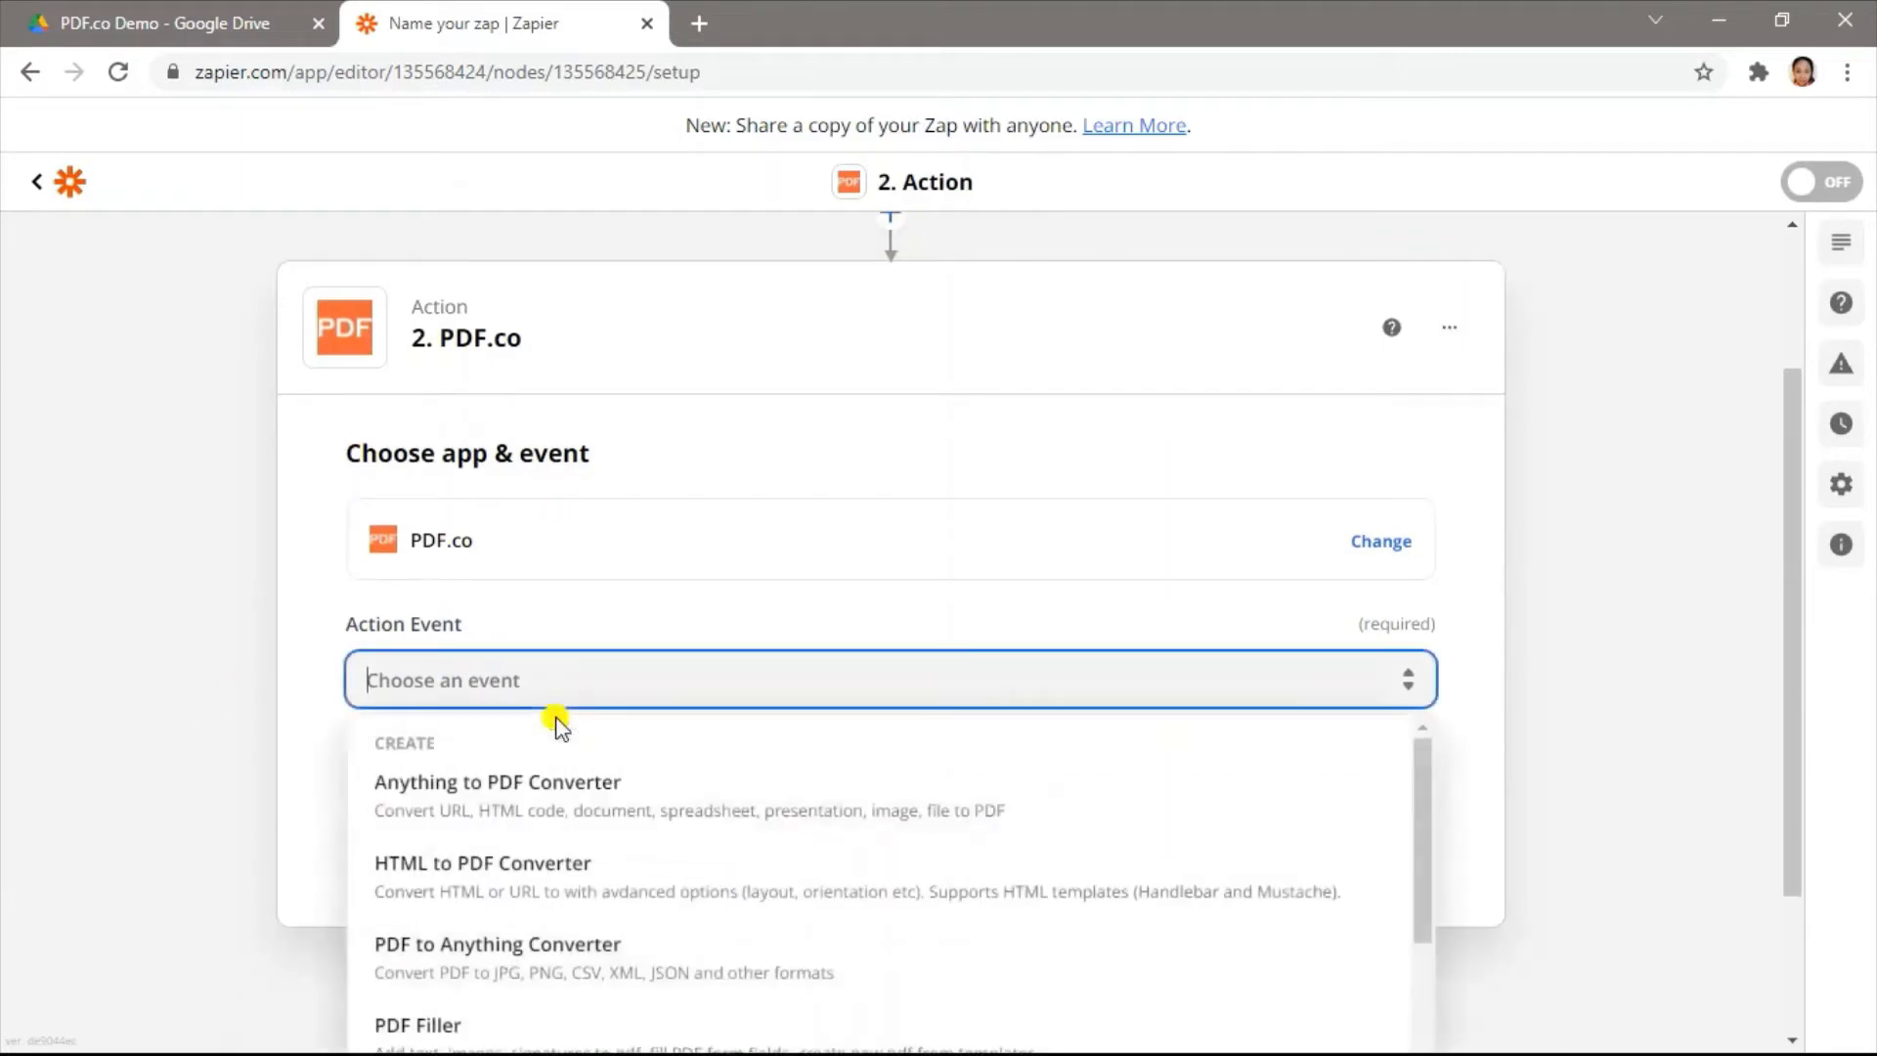
scroll(717, 870, down, 7)
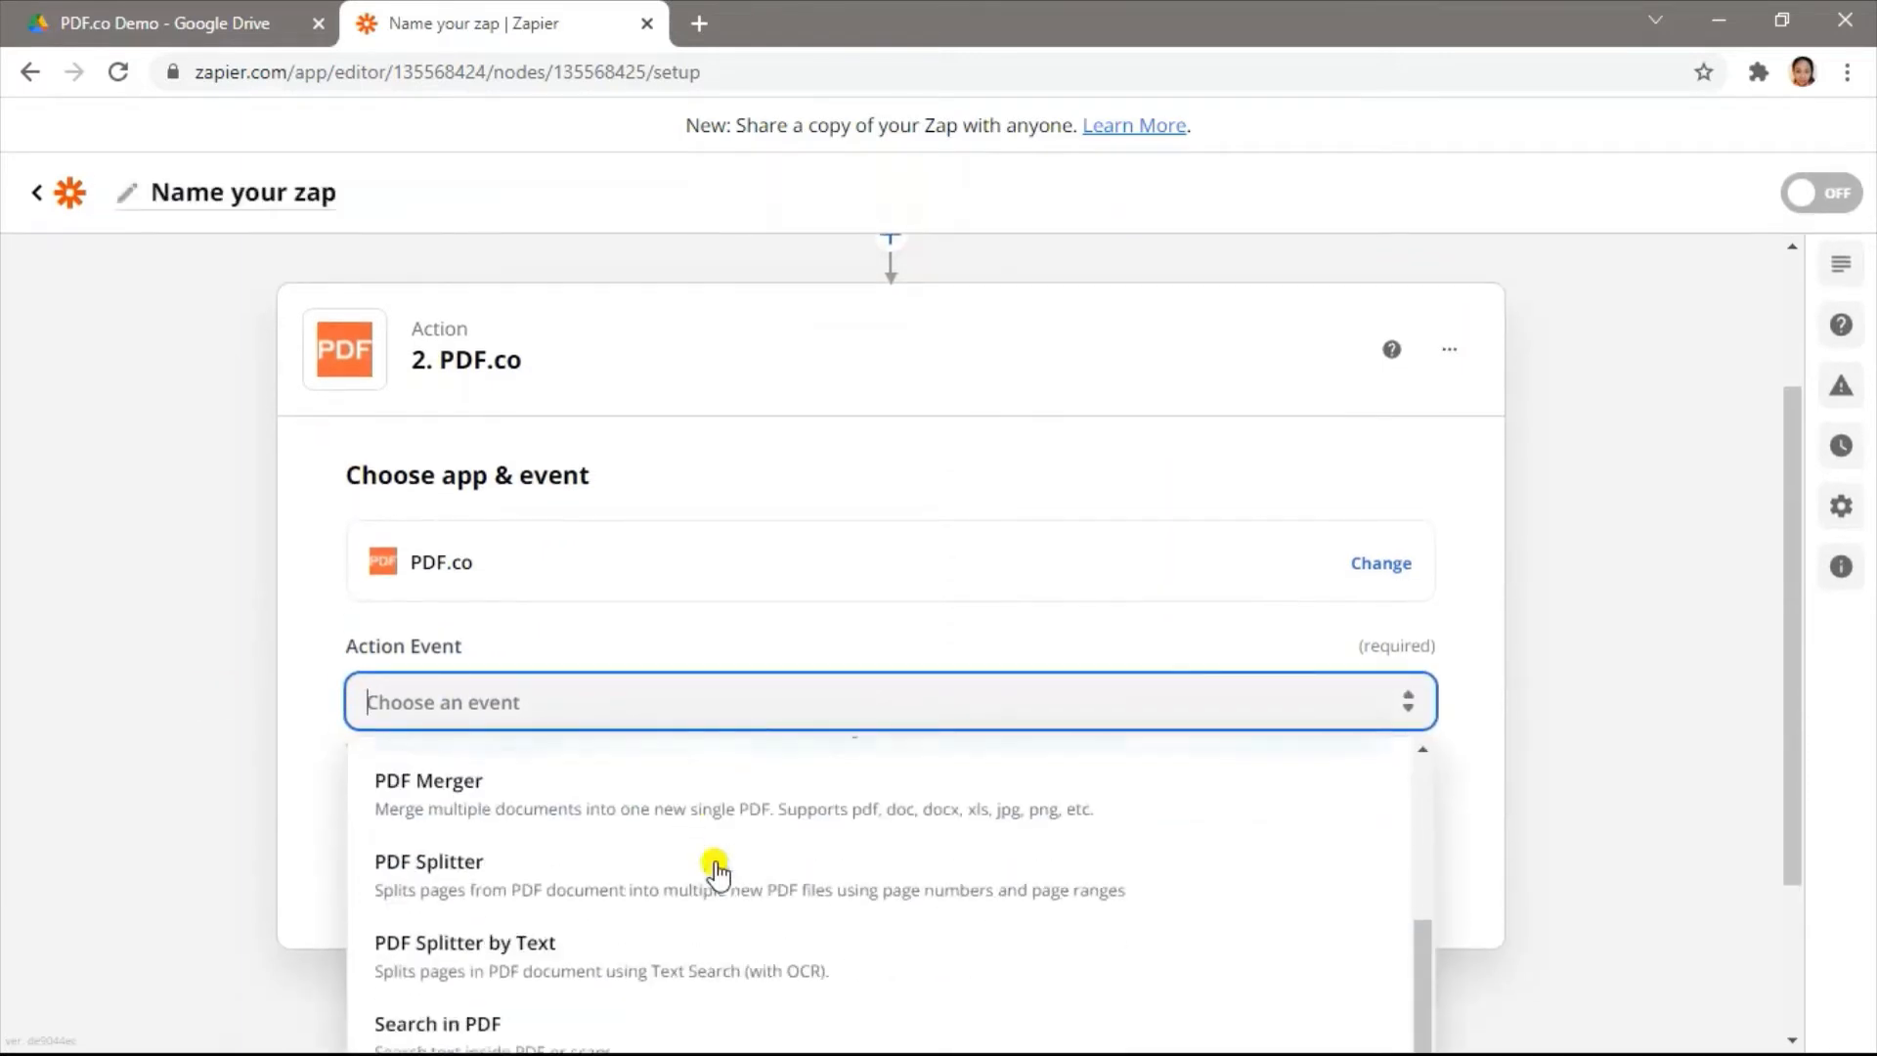
scroll(717, 871, down, 3)
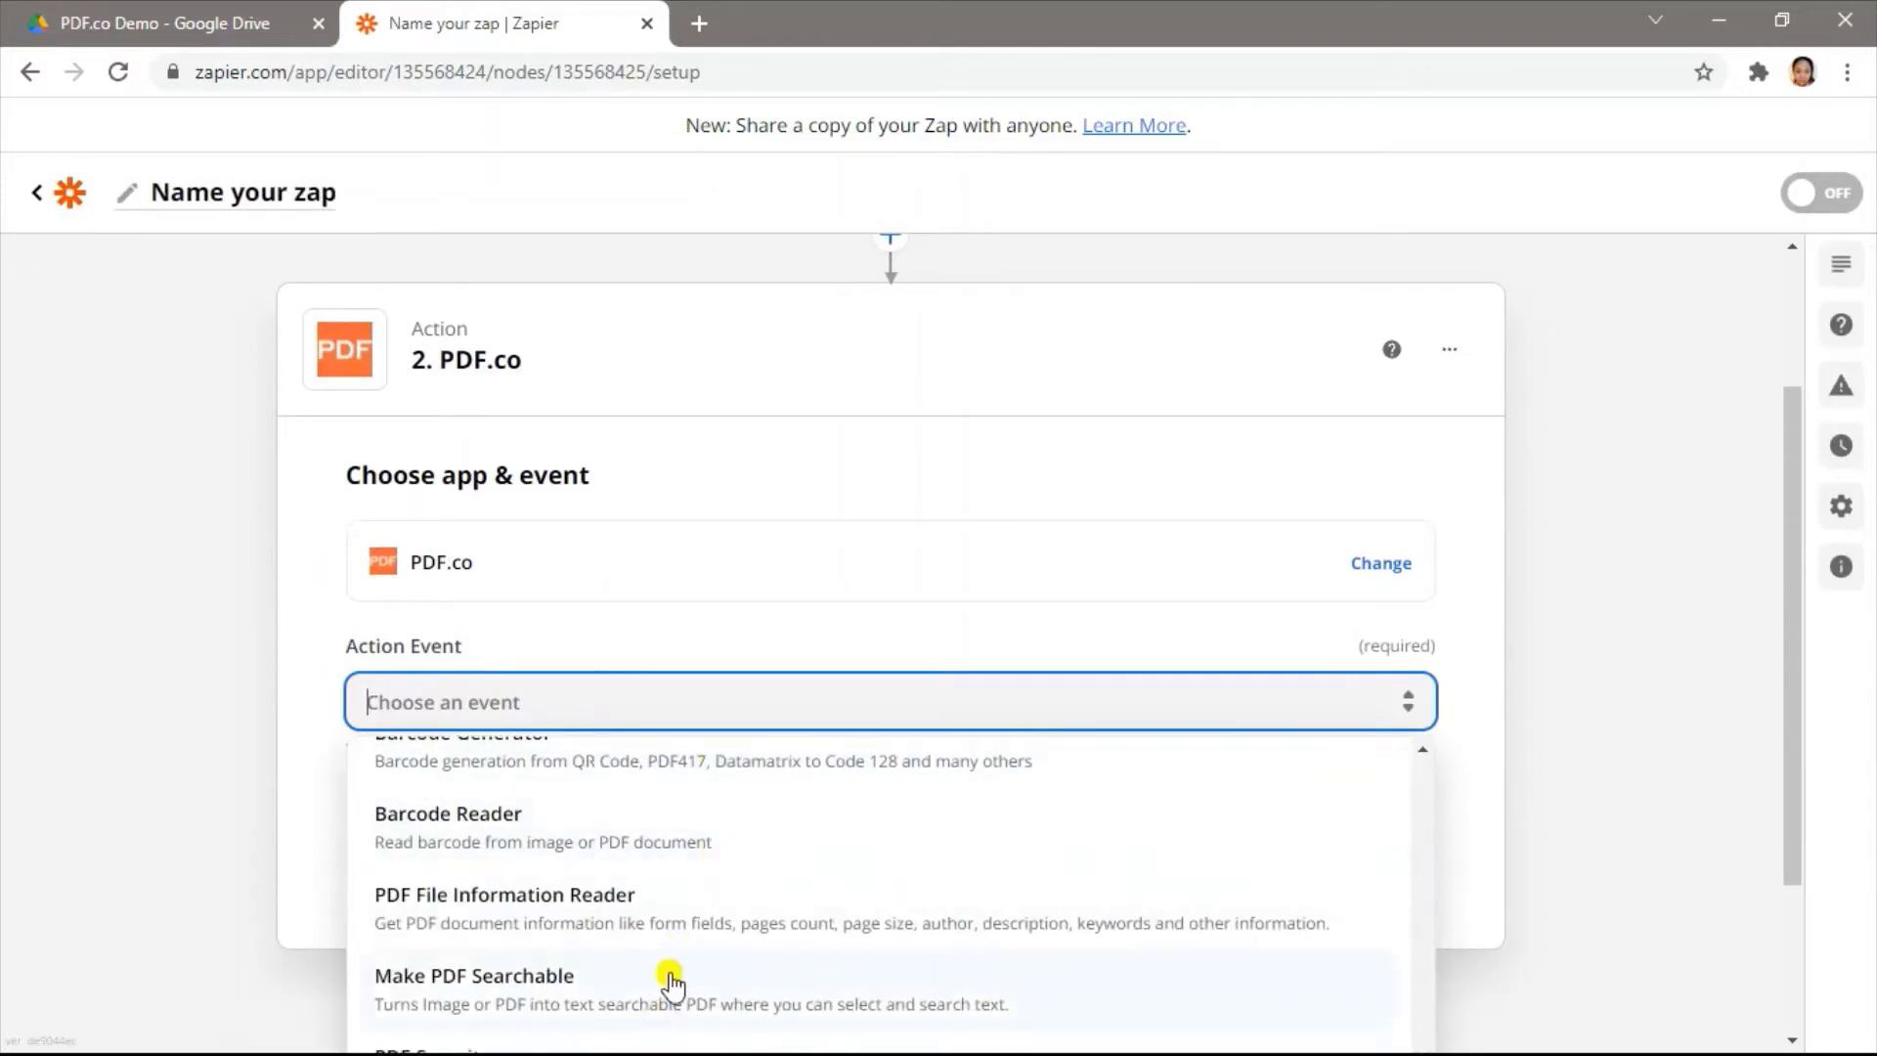
click(671, 974)
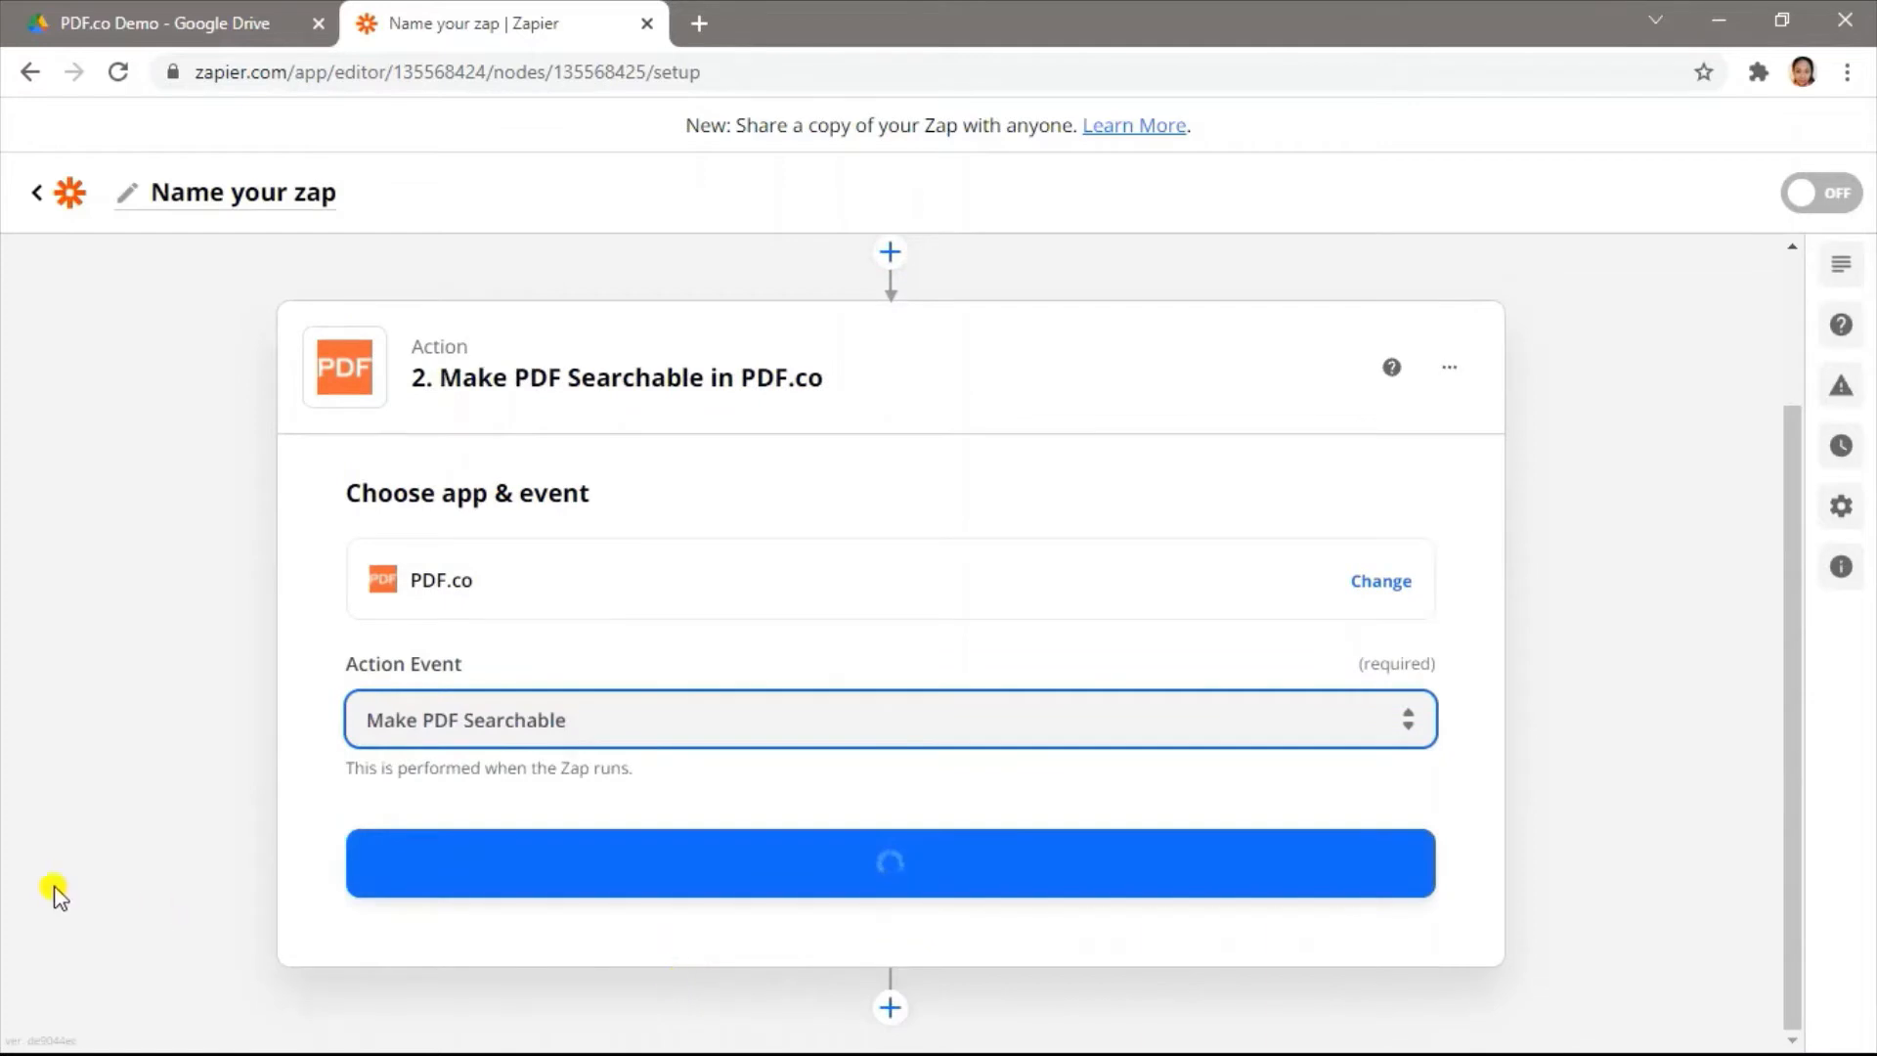
click(625, 865)
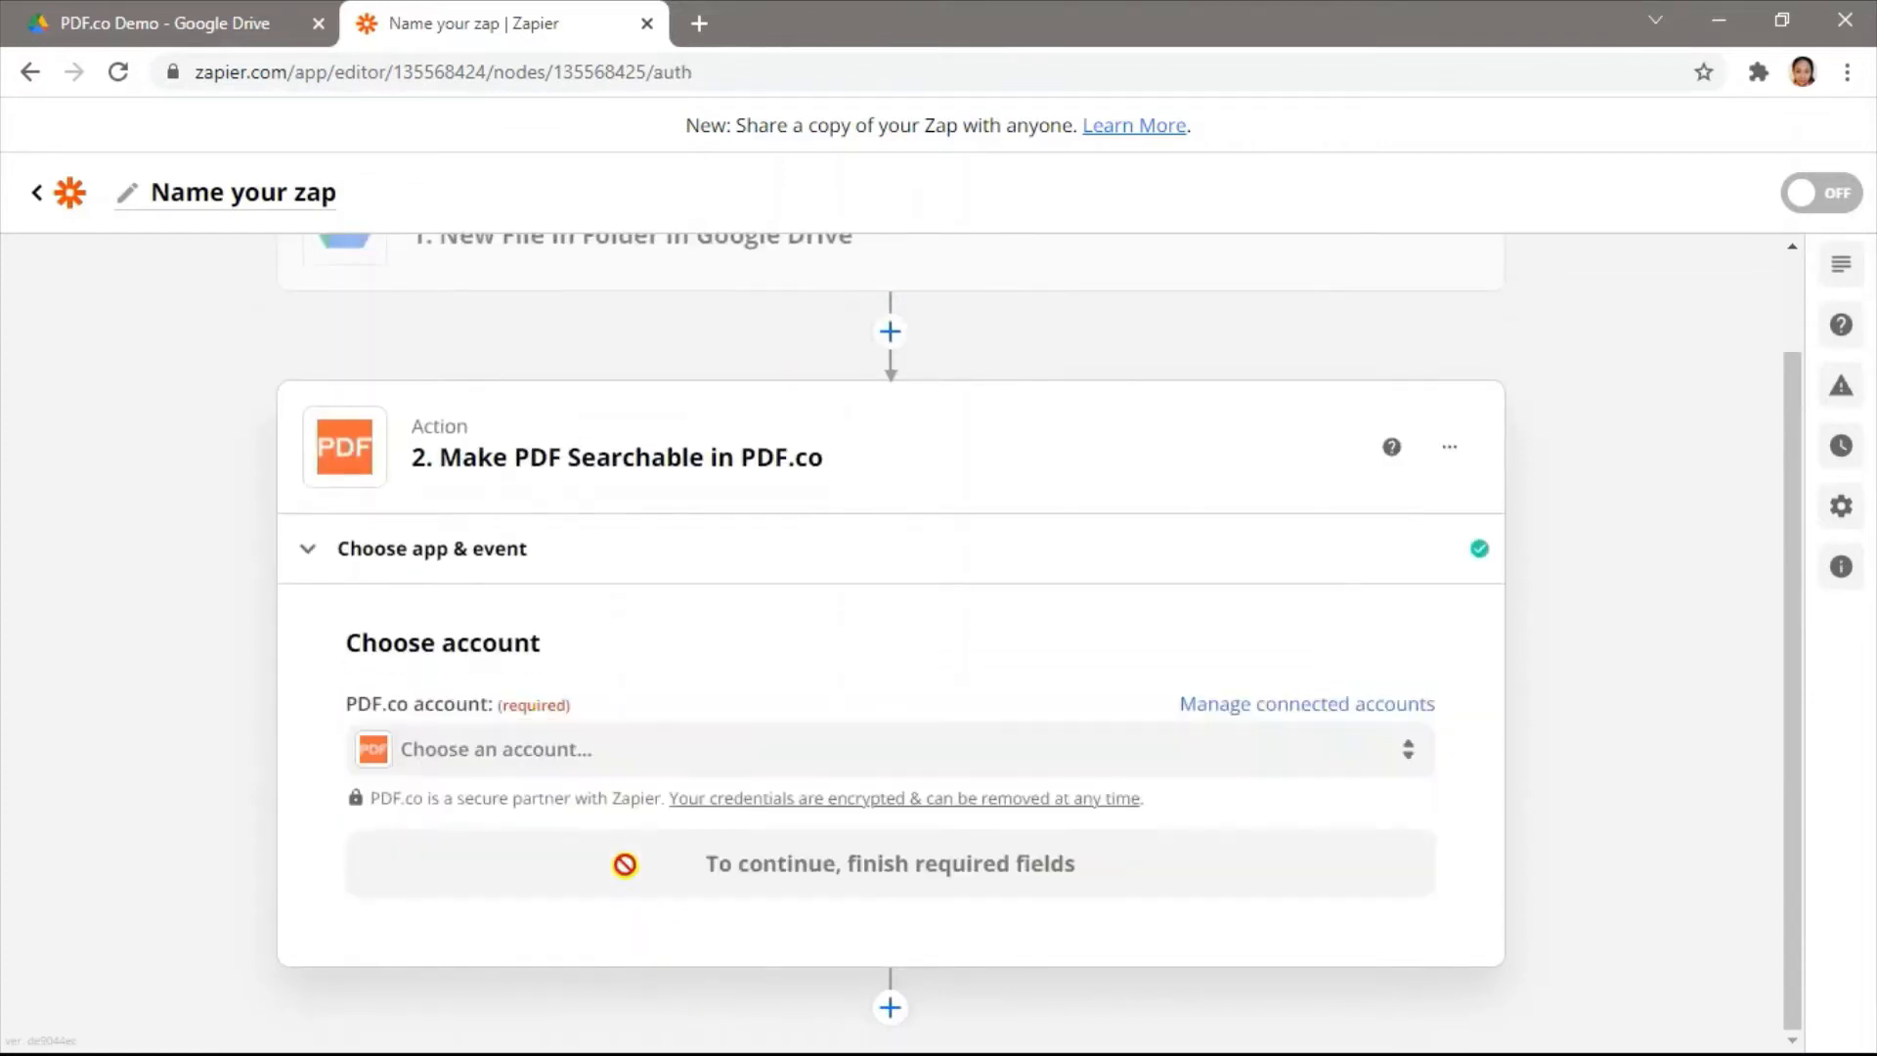
Step: Select the connected PDF.co account for the Make PDF Searchable action
click(536, 761)
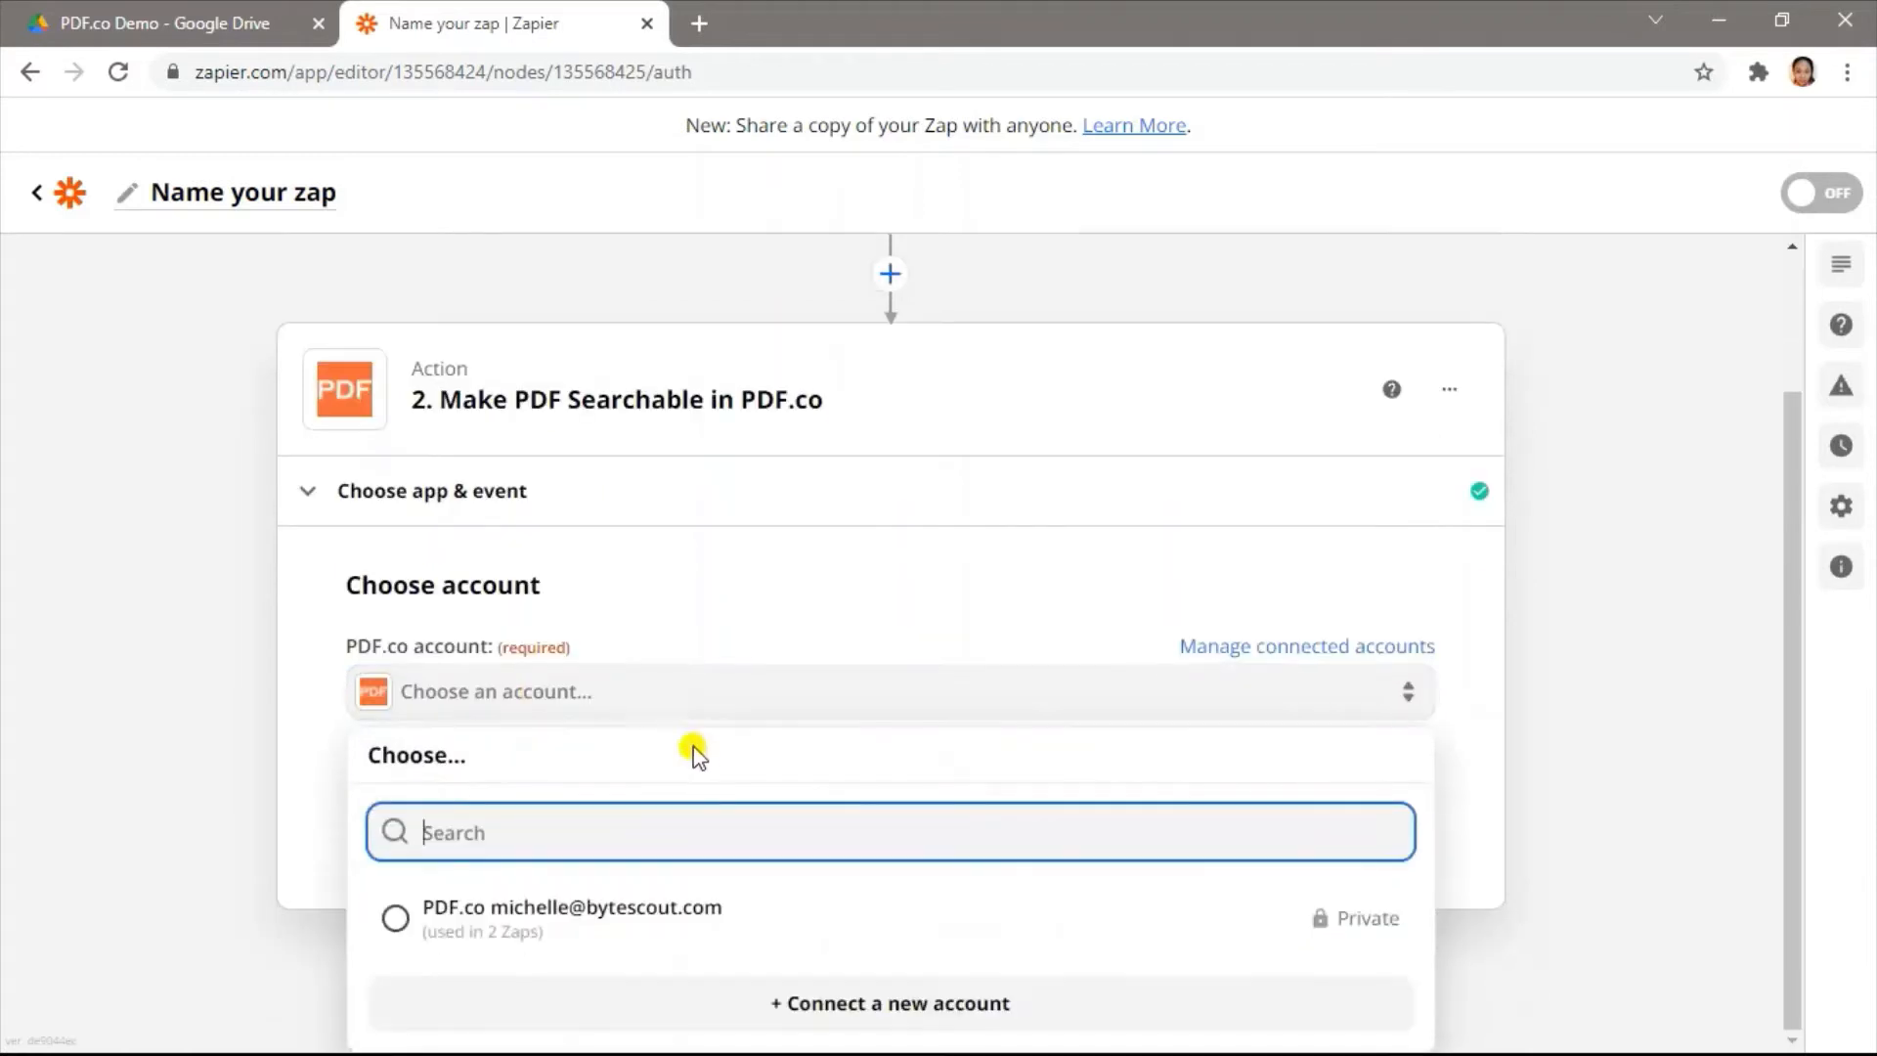
click(626, 919)
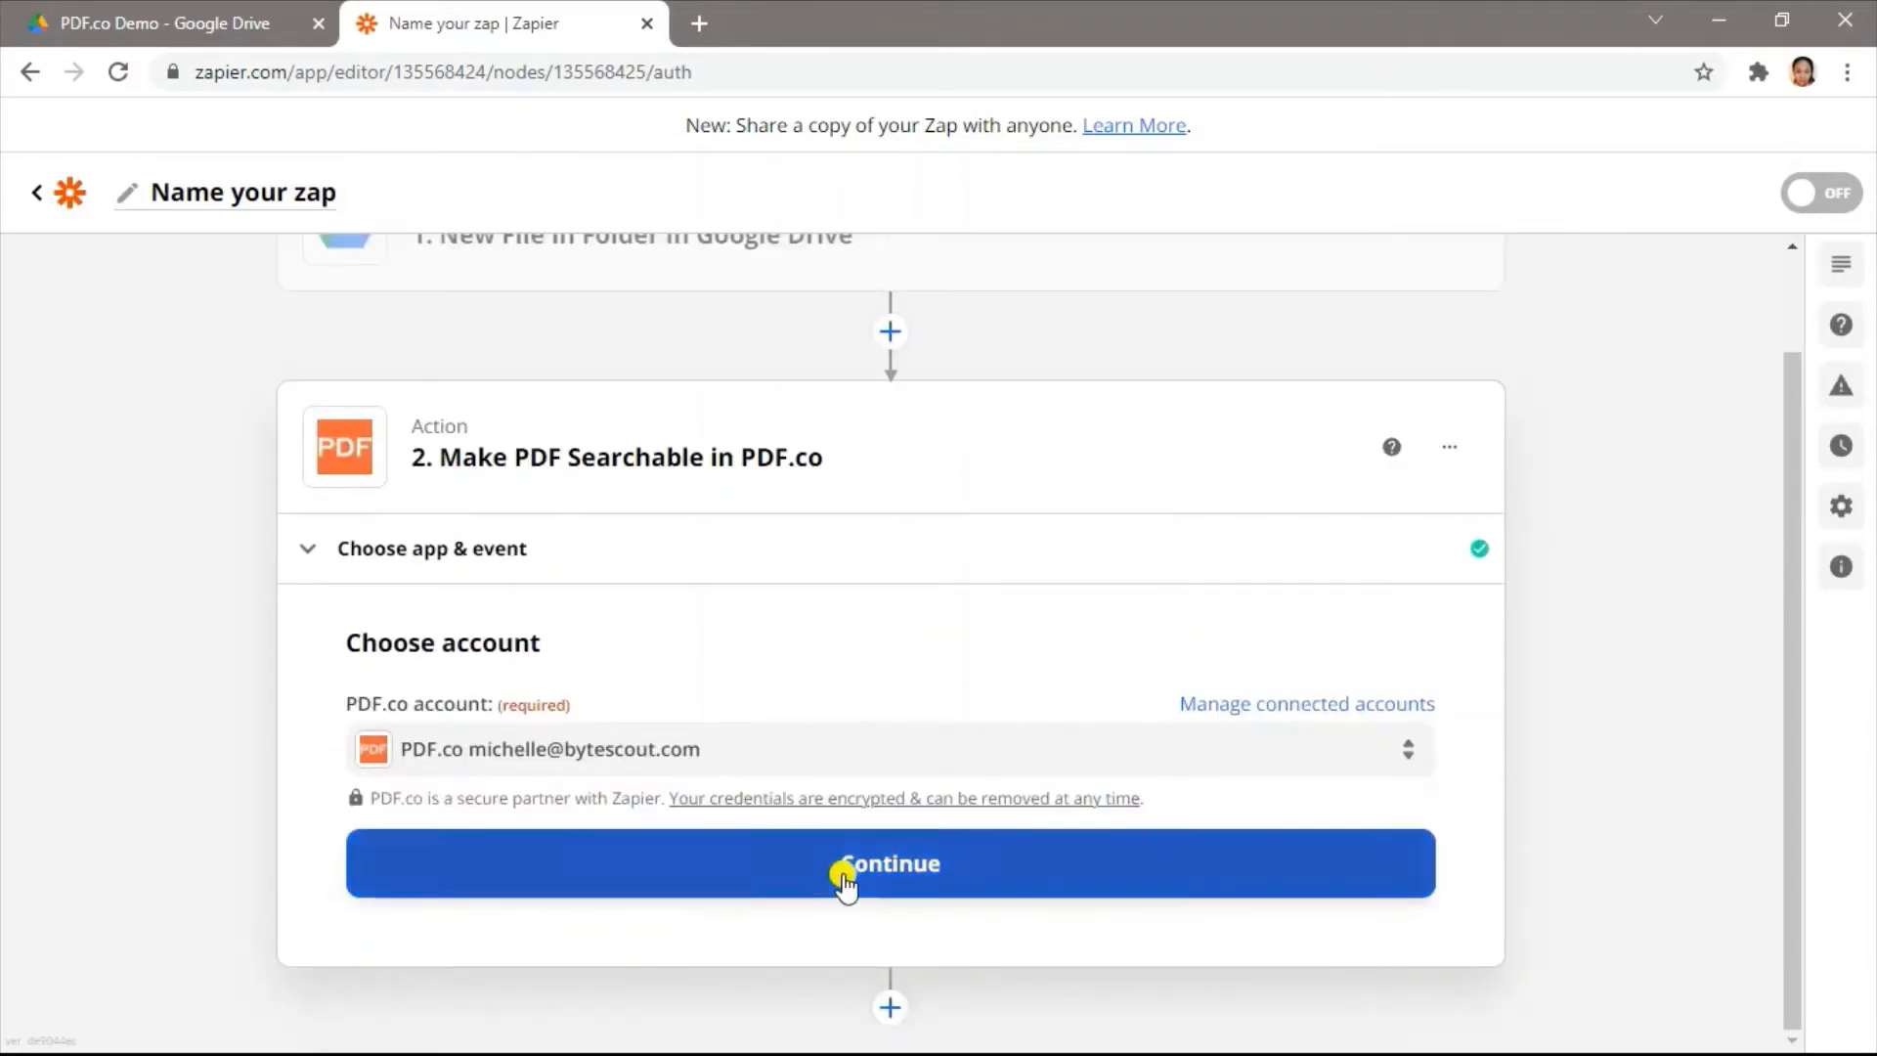
click(846, 883)
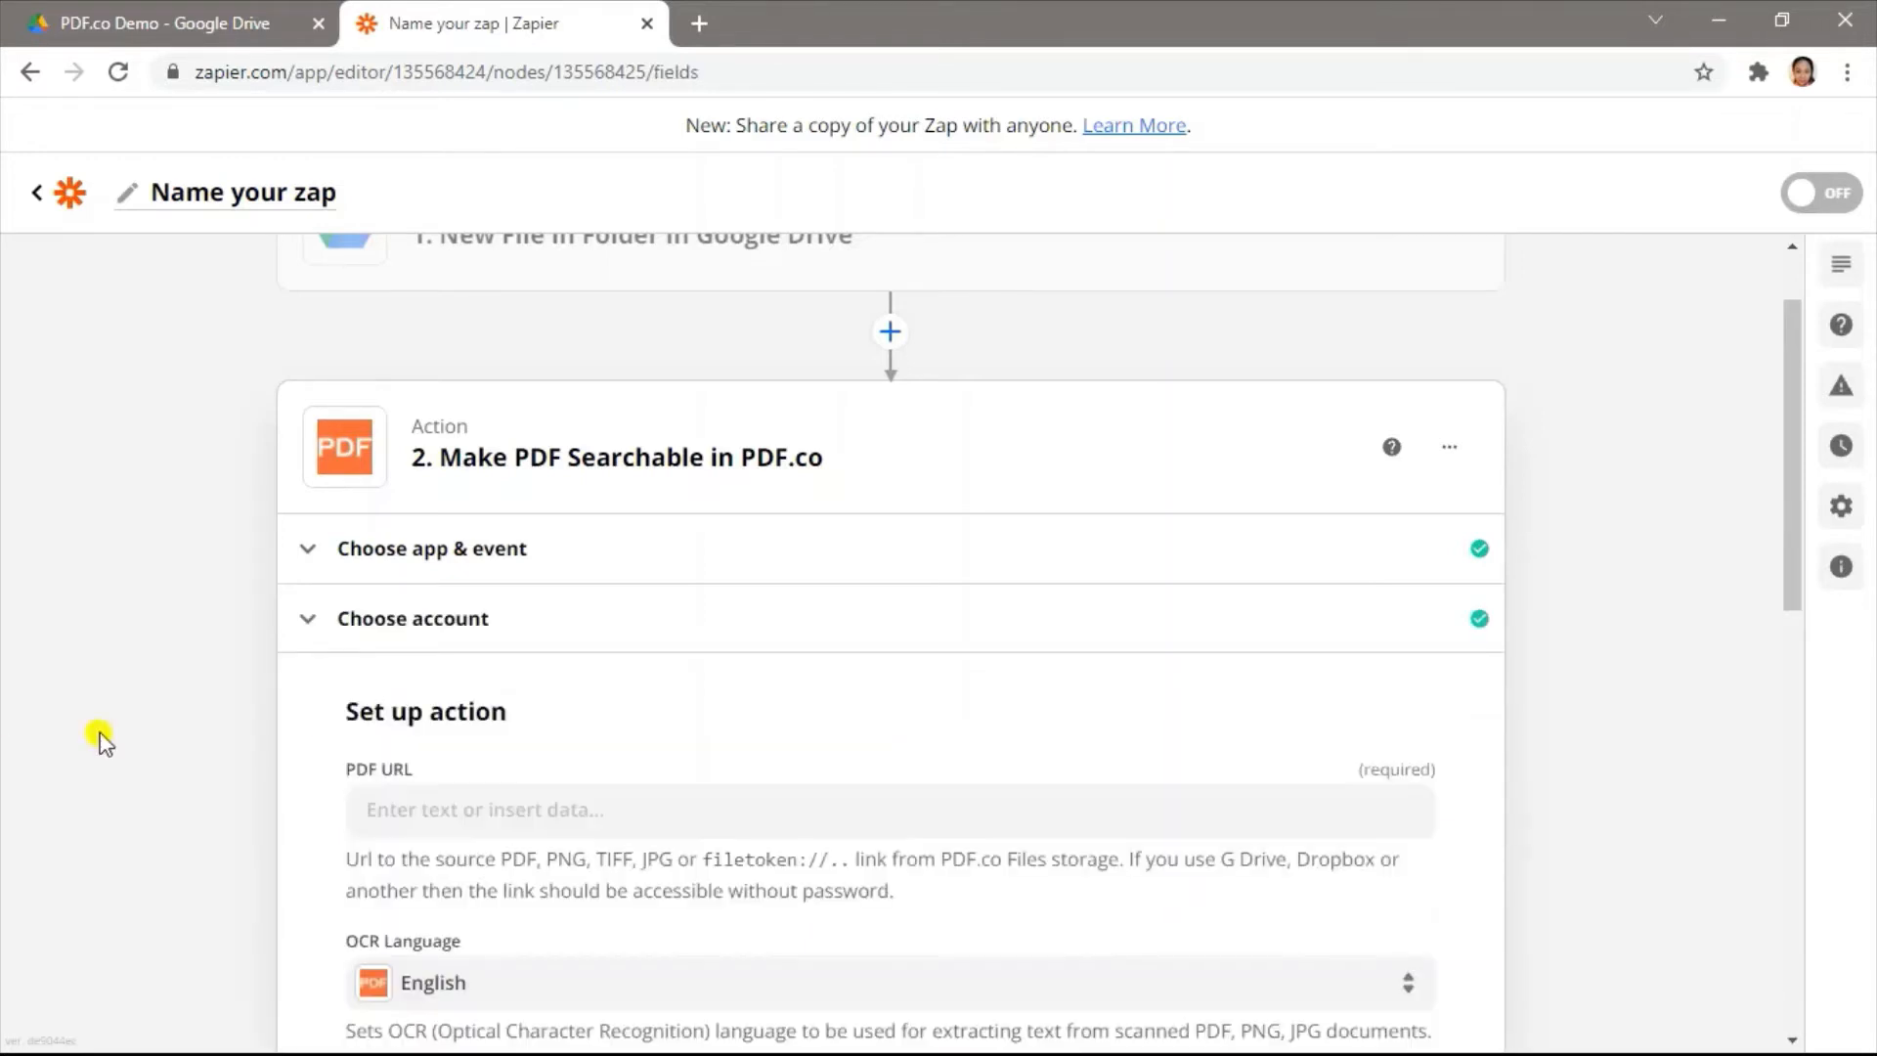
Step: Set the action's PDF URL to the File value from the Google Drive trigger
scroll(117, 739, down, 4)
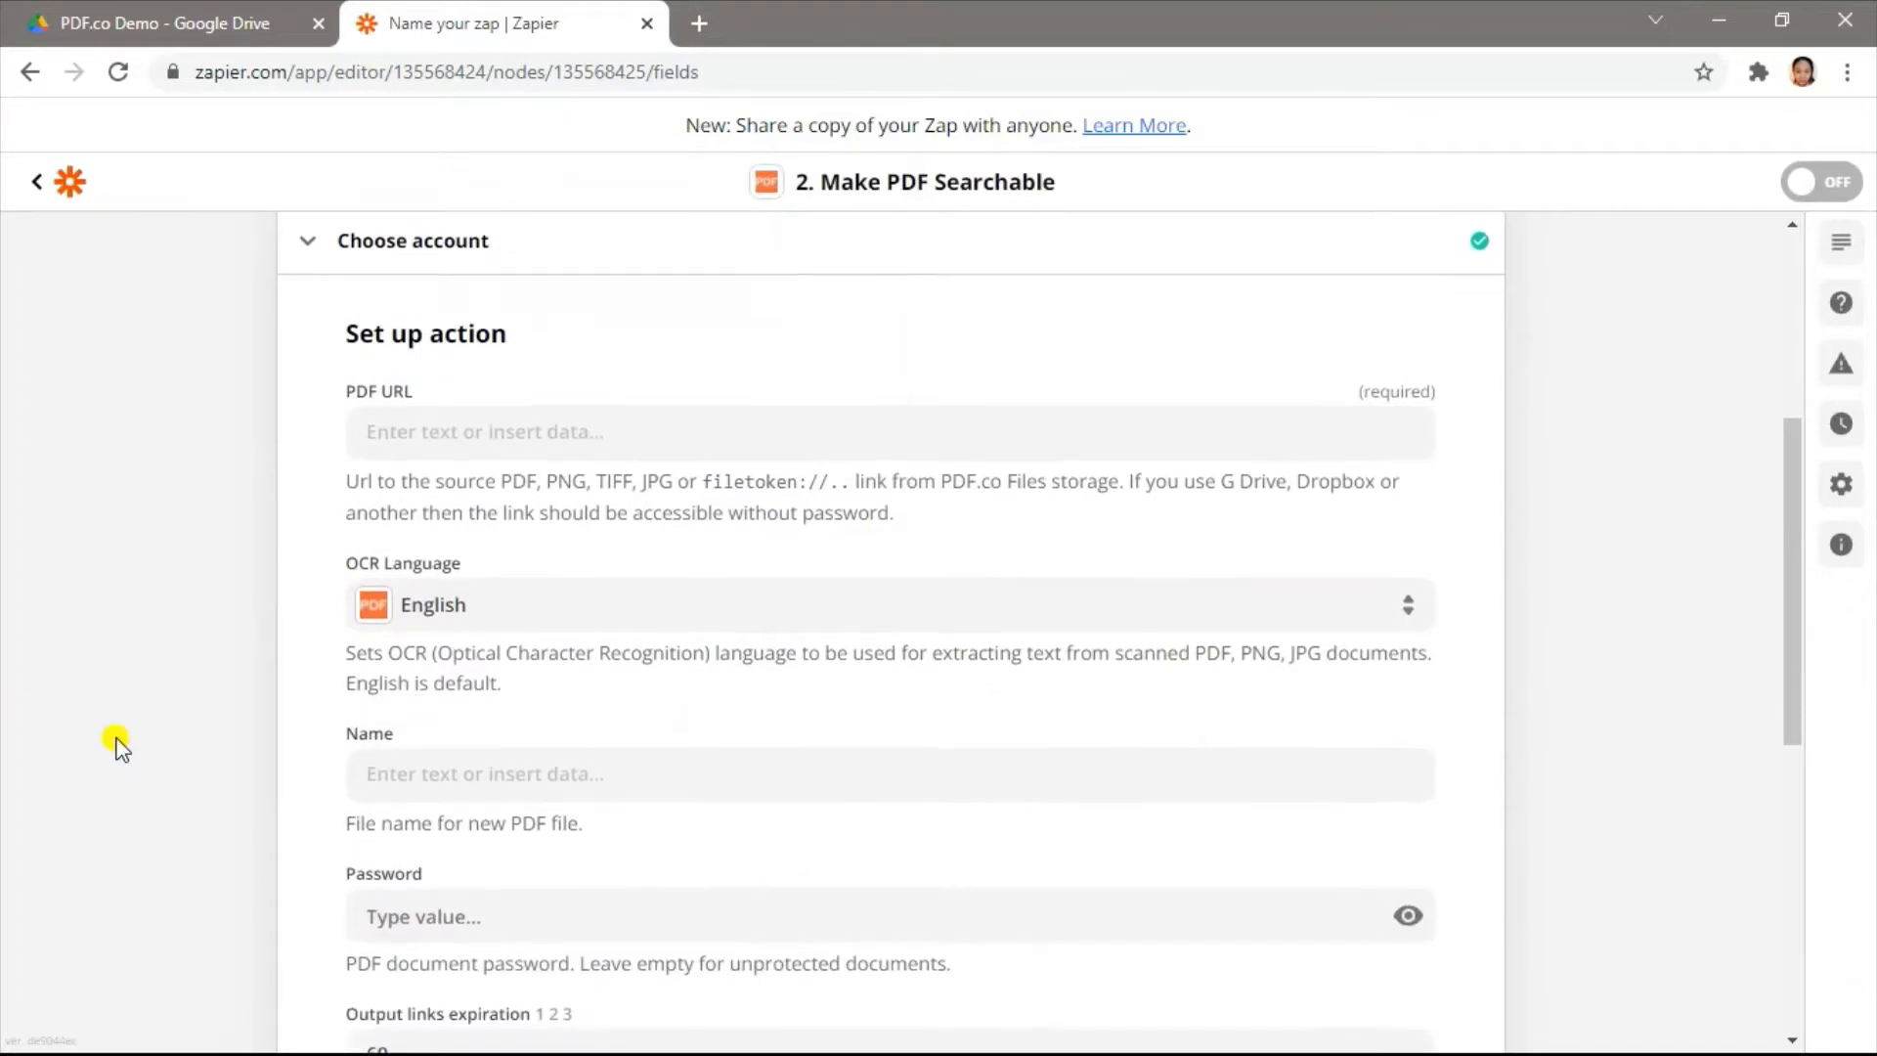
click(468, 428)
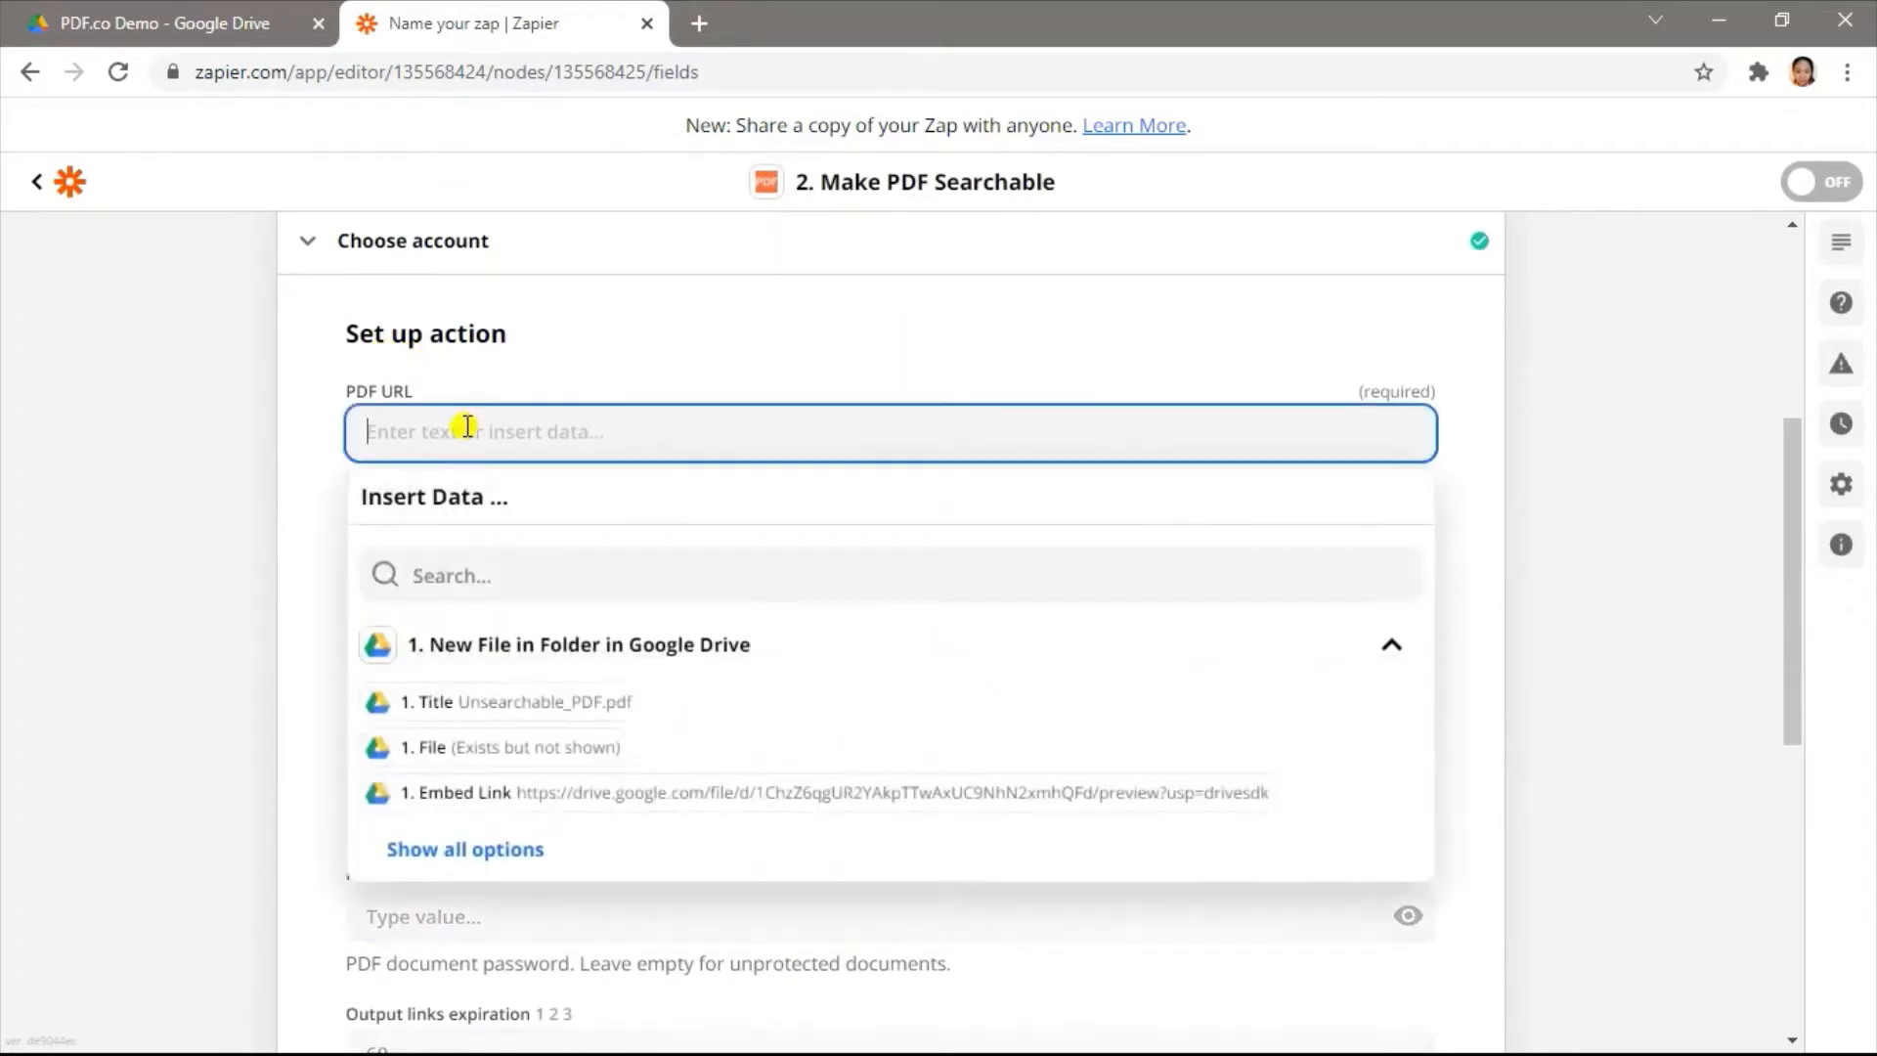
click(537, 749)
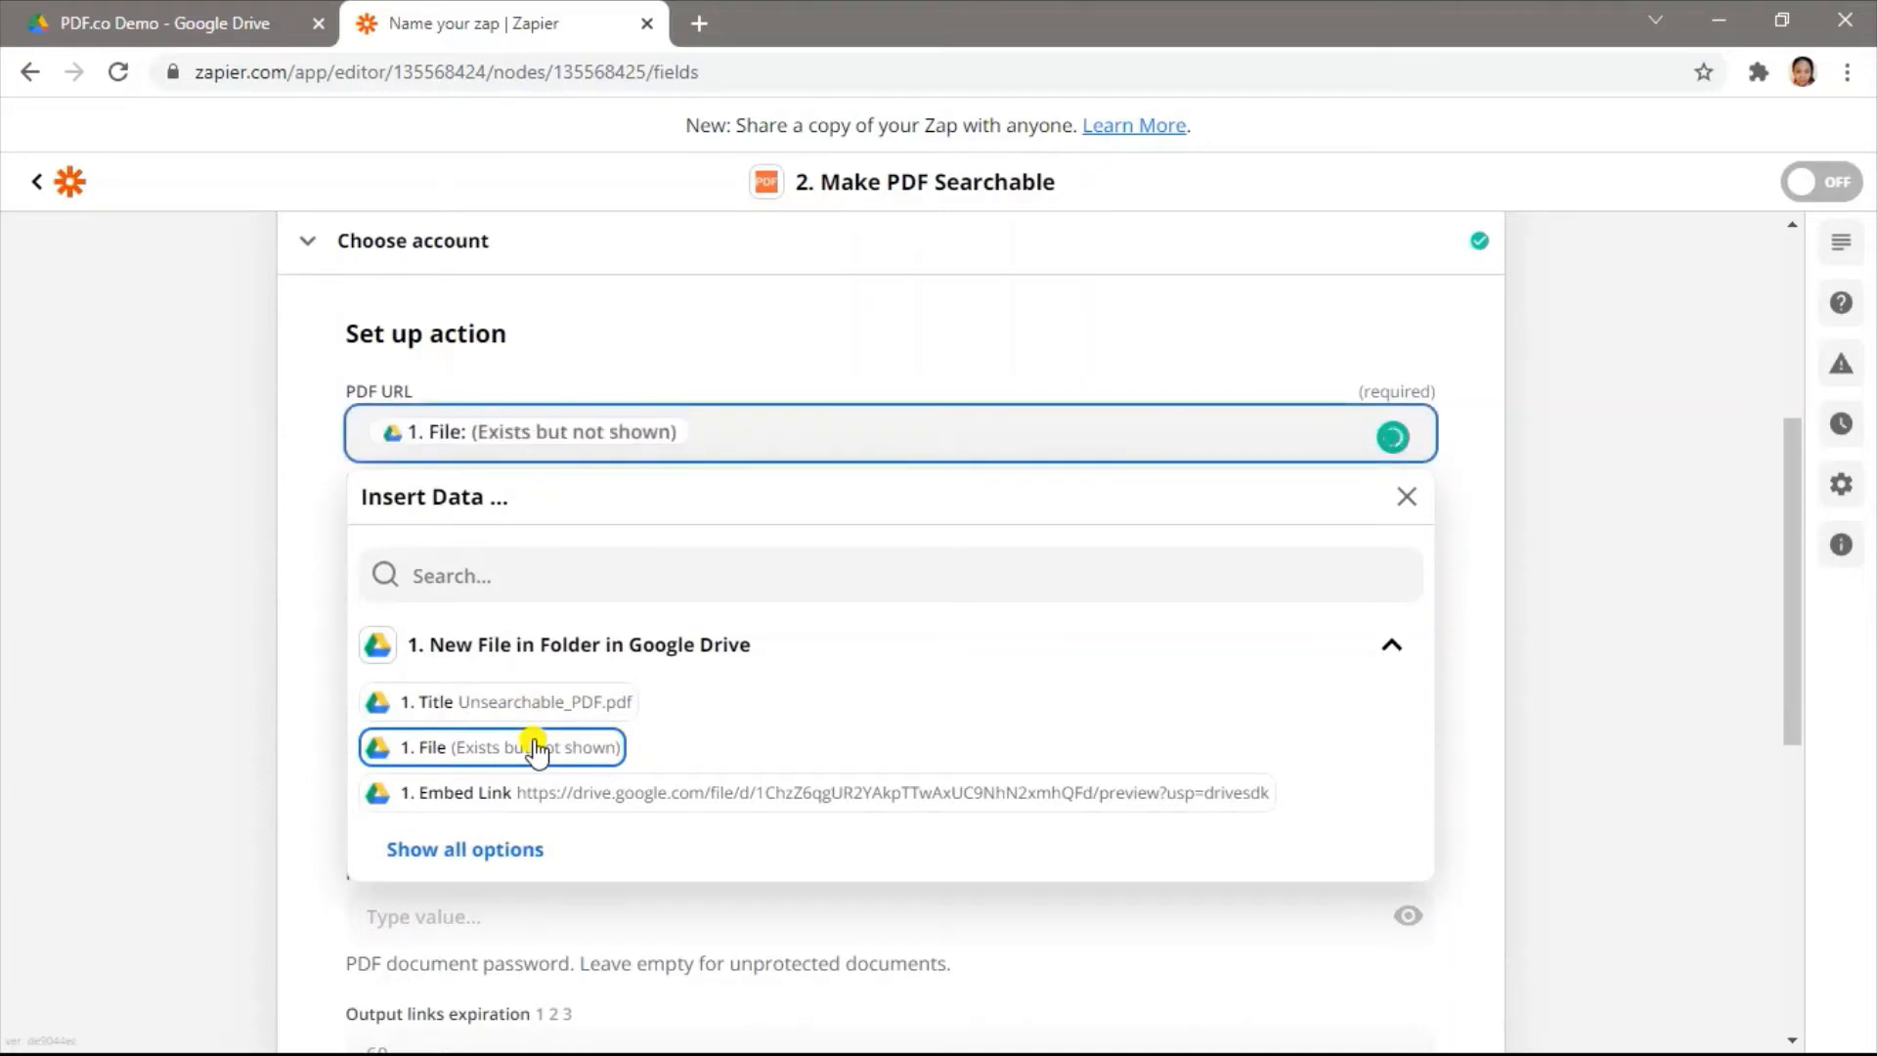
Step: Keep the remaining Make PDF Searchable settings at their defaults, then test the action and review its result
click(167, 740)
scroll(168, 743, down, 1)
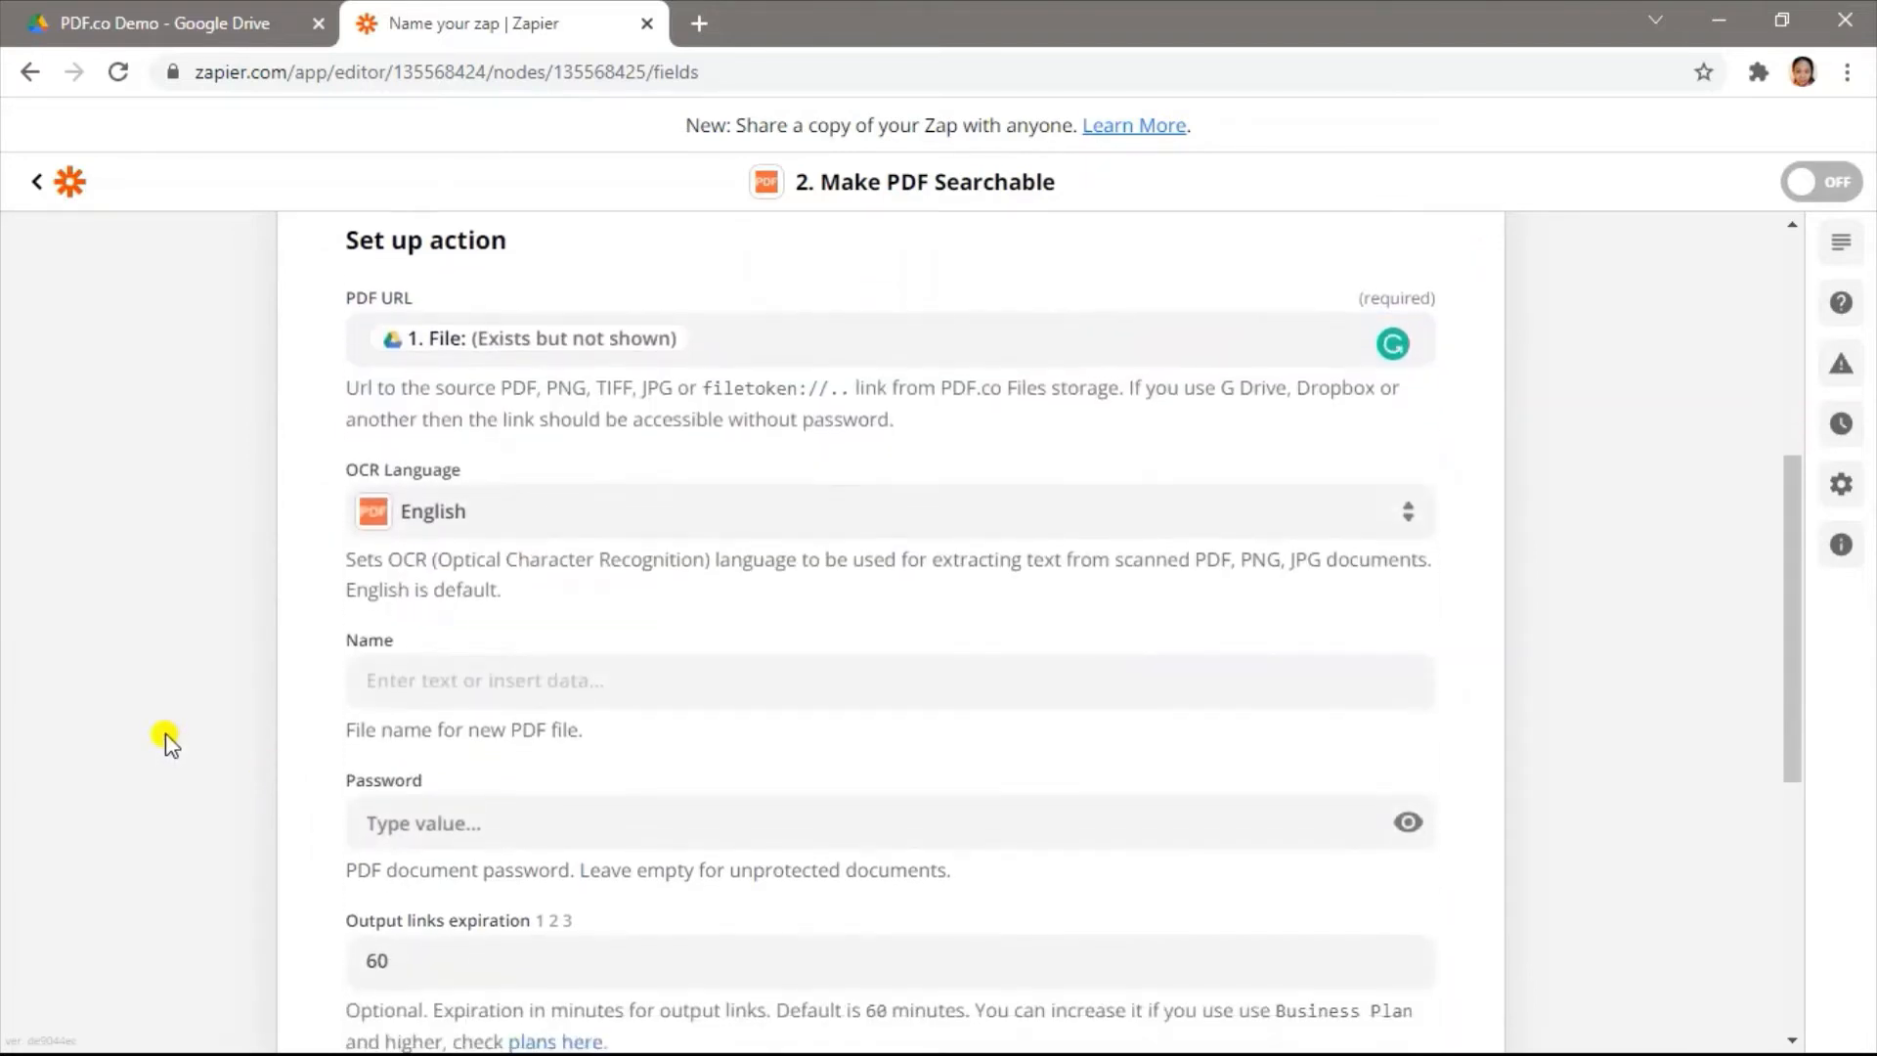
scroll(168, 743, down, 2)
scroll(169, 743, up, 1)
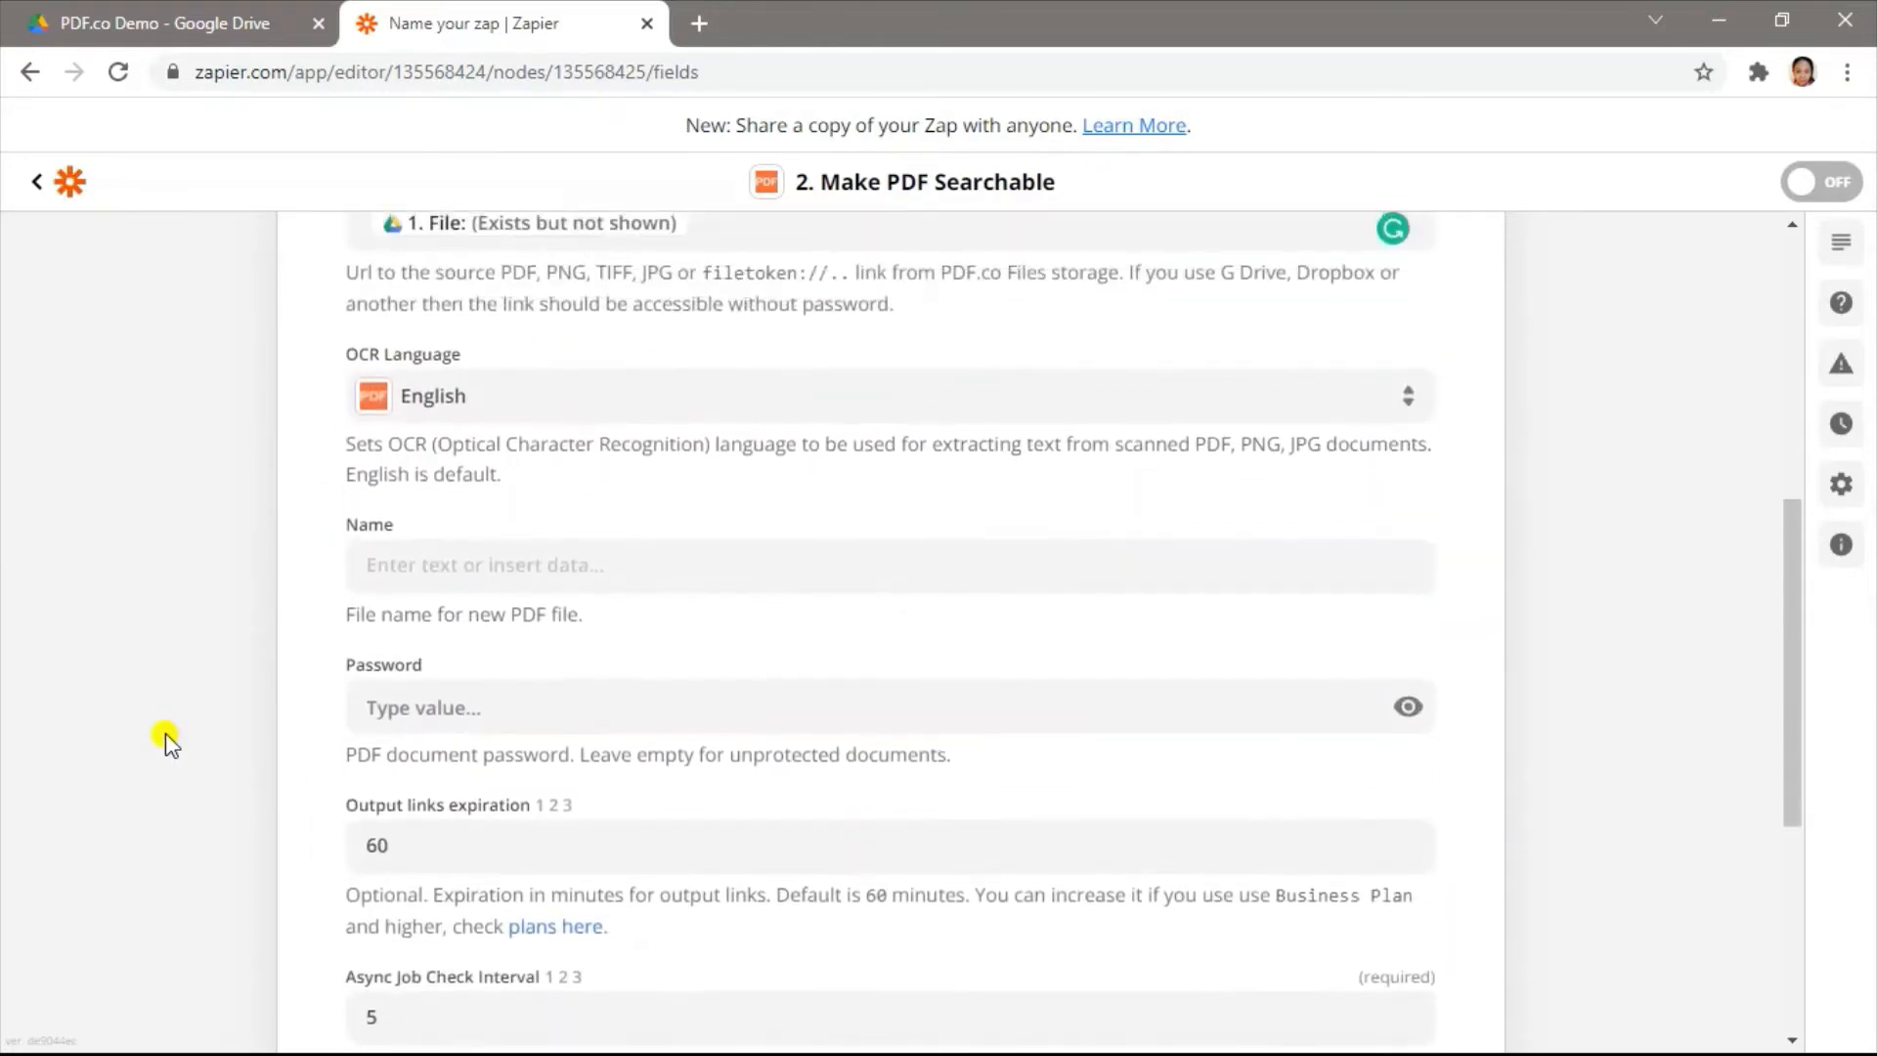
scroll(166, 735, down, 5)
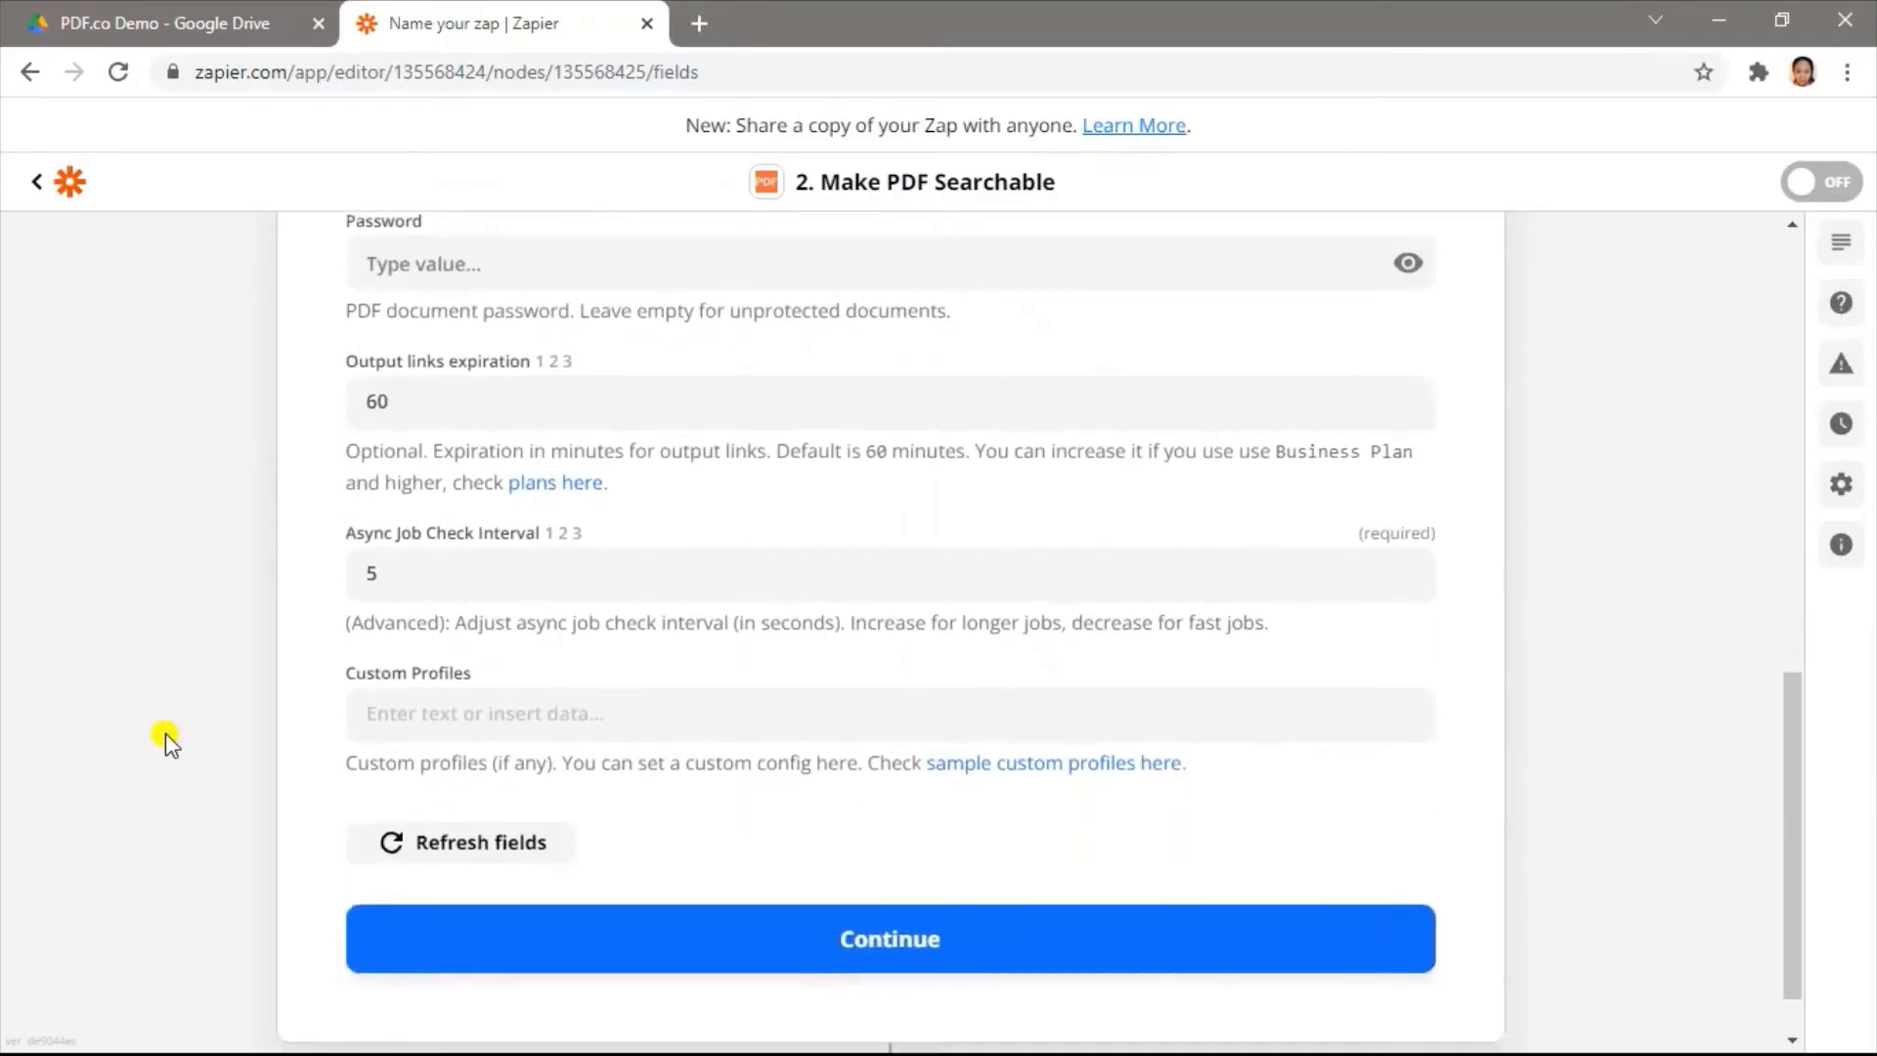
scroll(166, 733, down, 1)
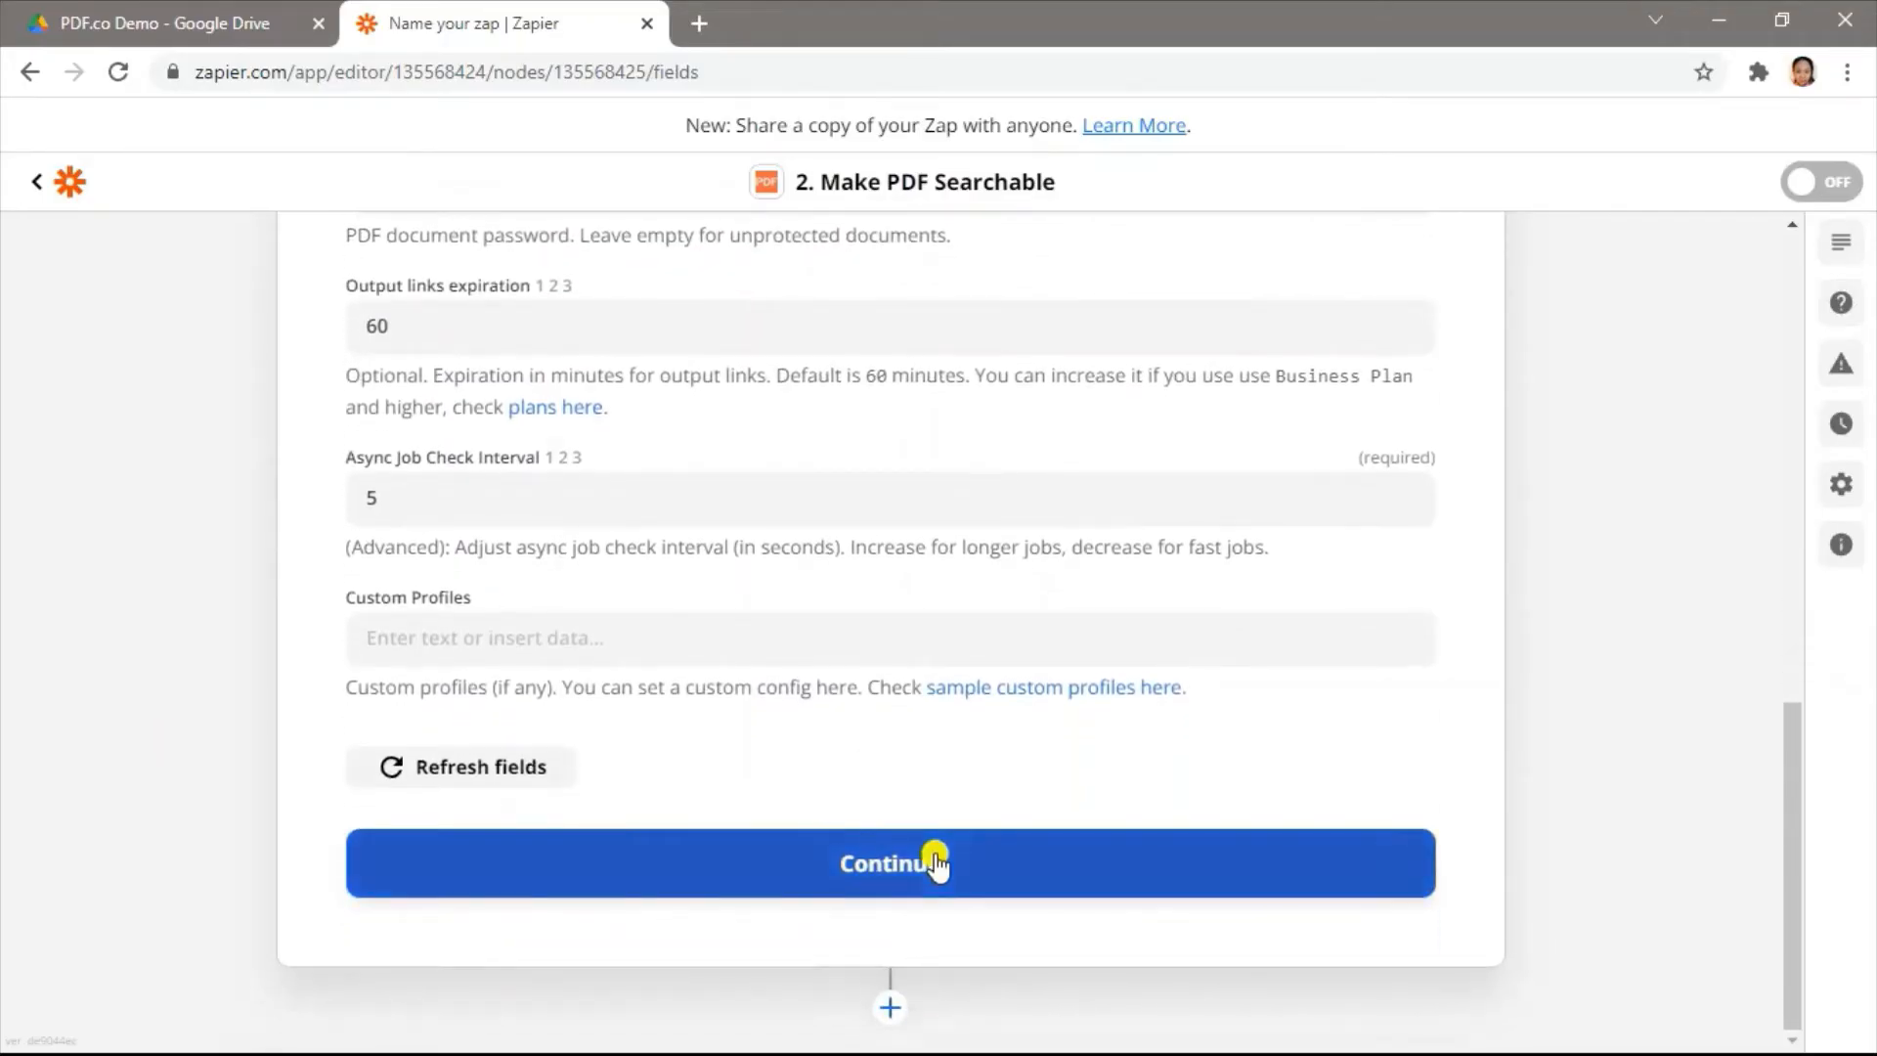
click(935, 862)
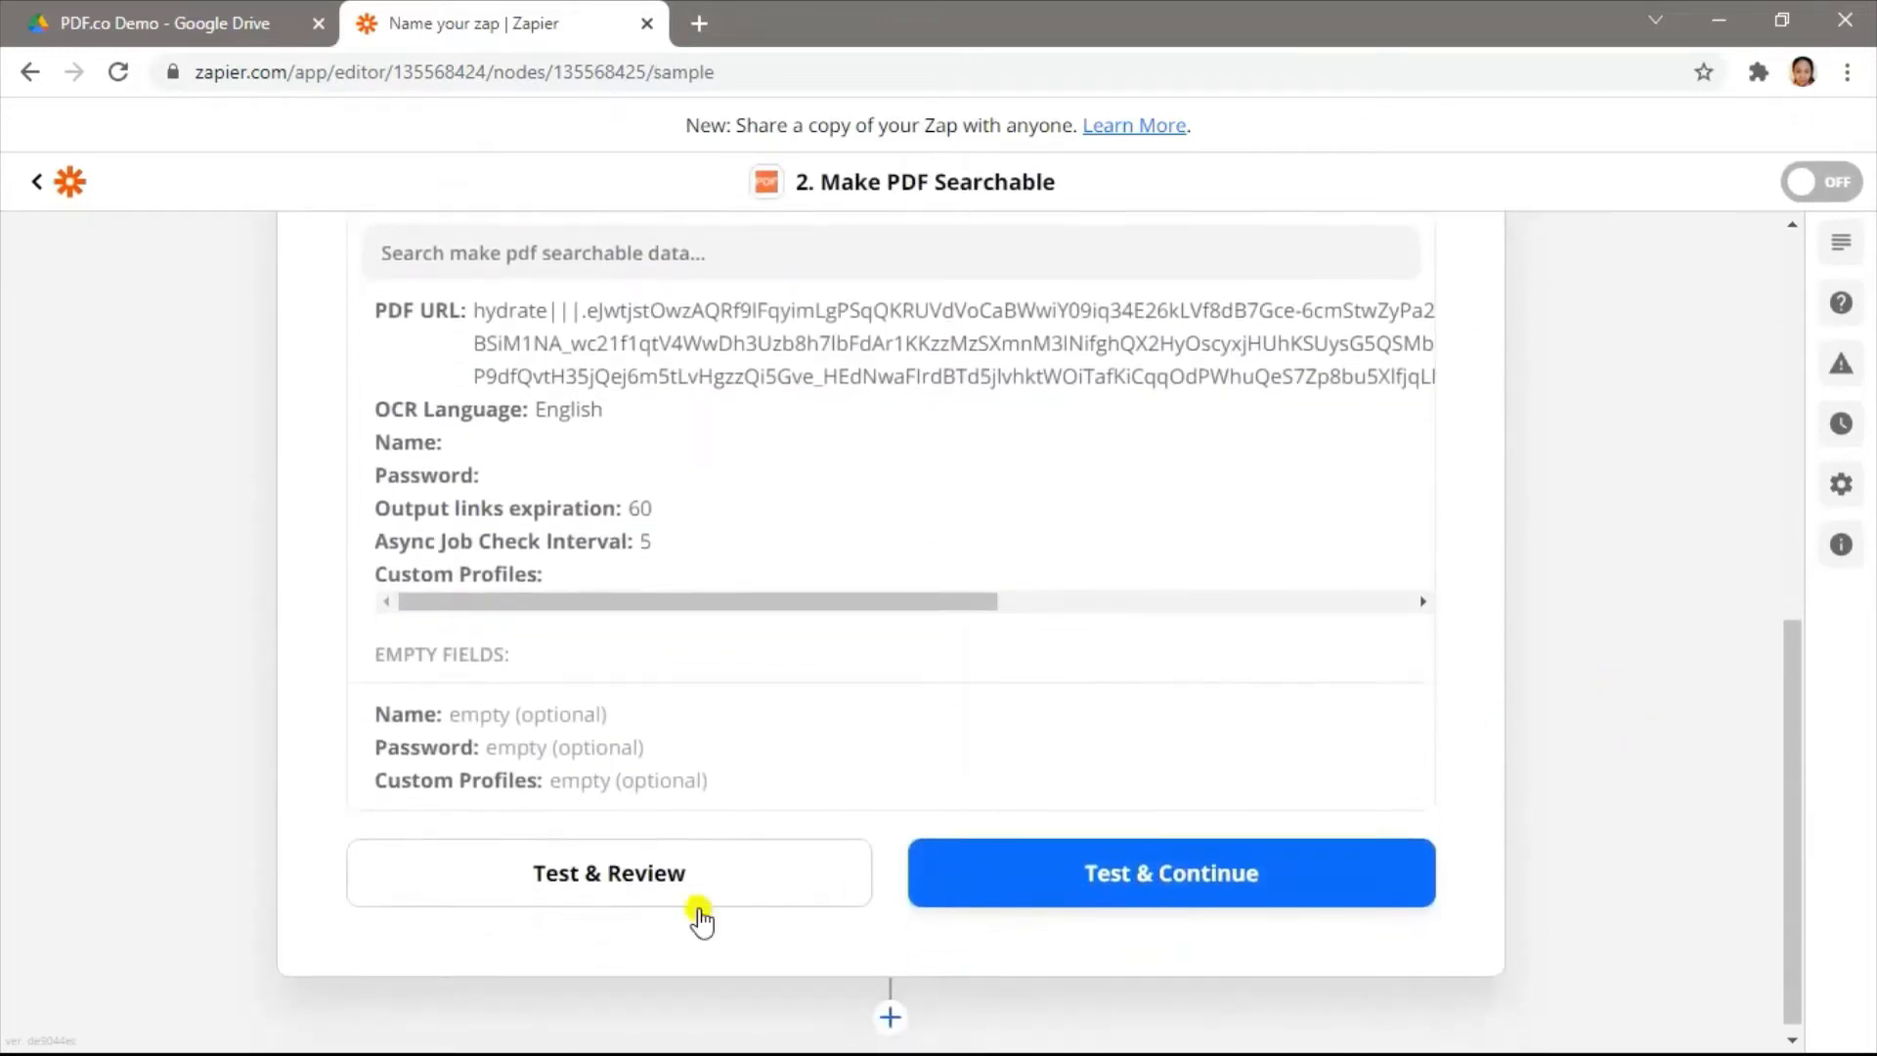
click(612, 892)
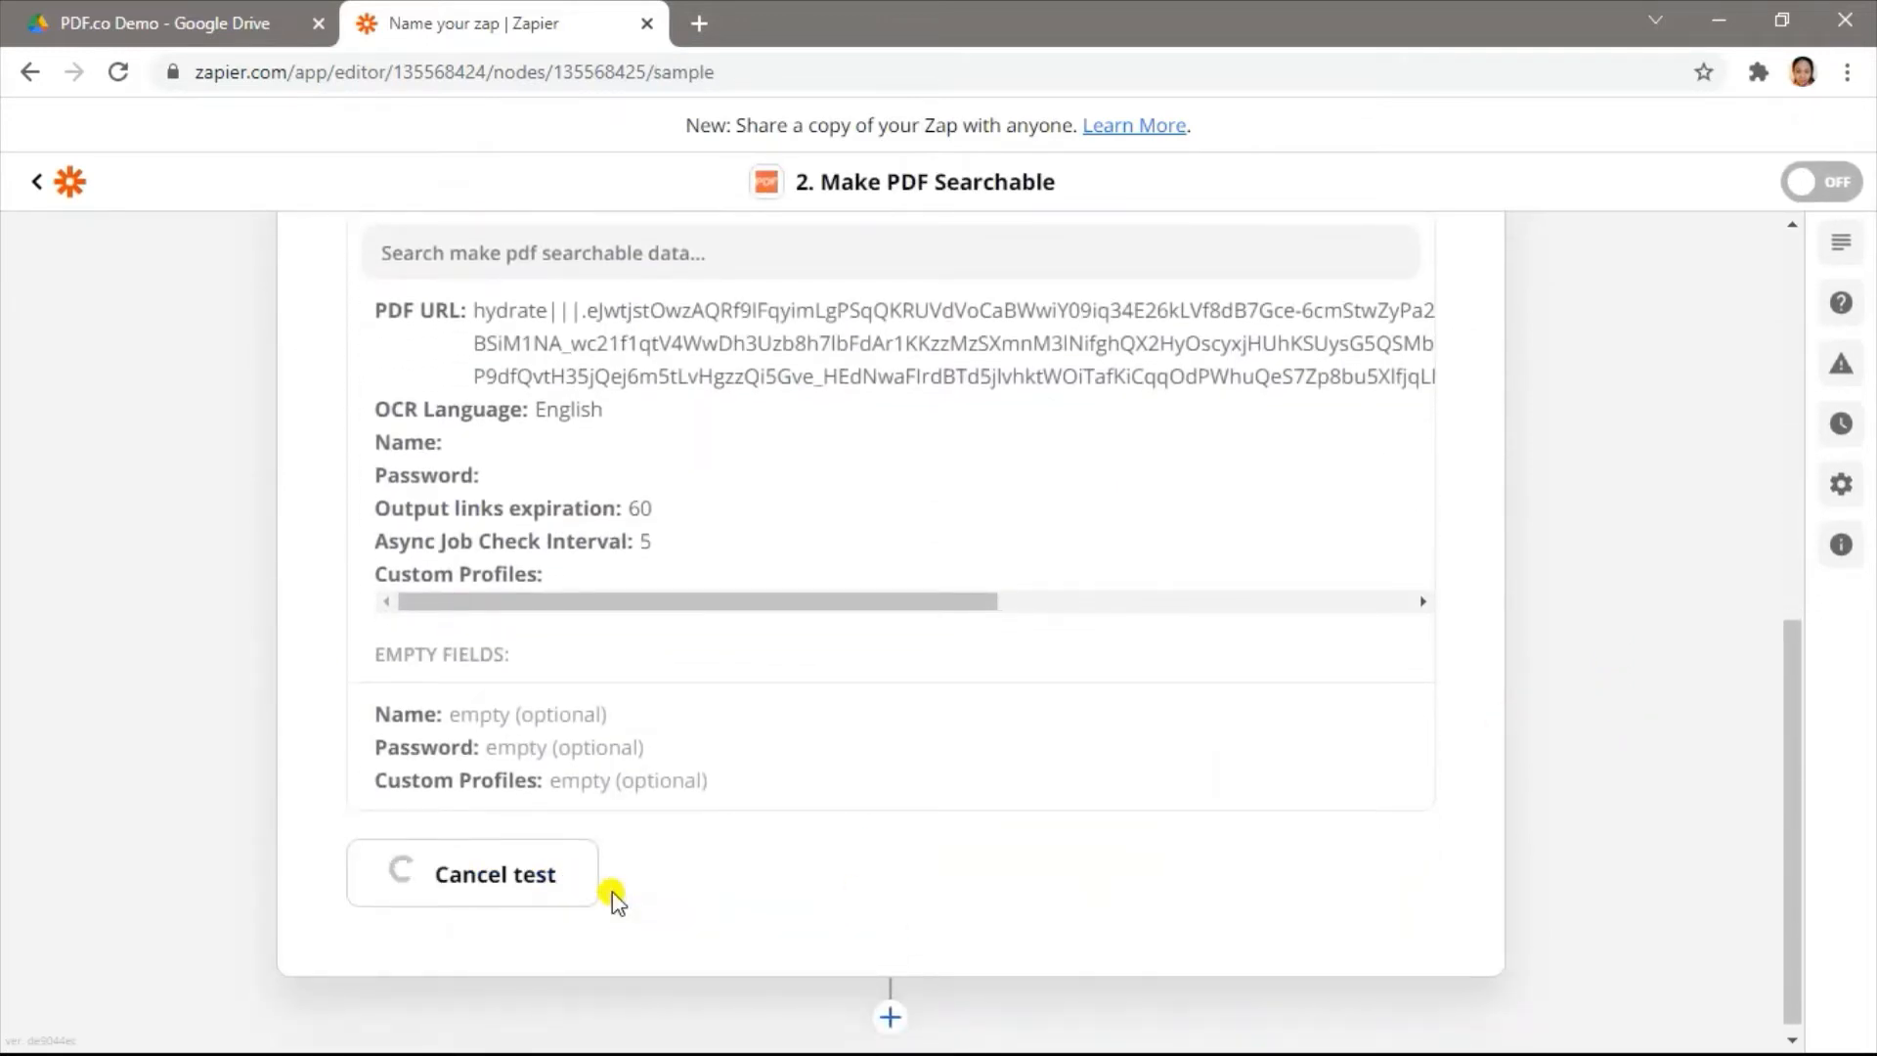
Step: Copy the output PDF's URL from the test result and open it in a new browser tab
double_click(420, 514)
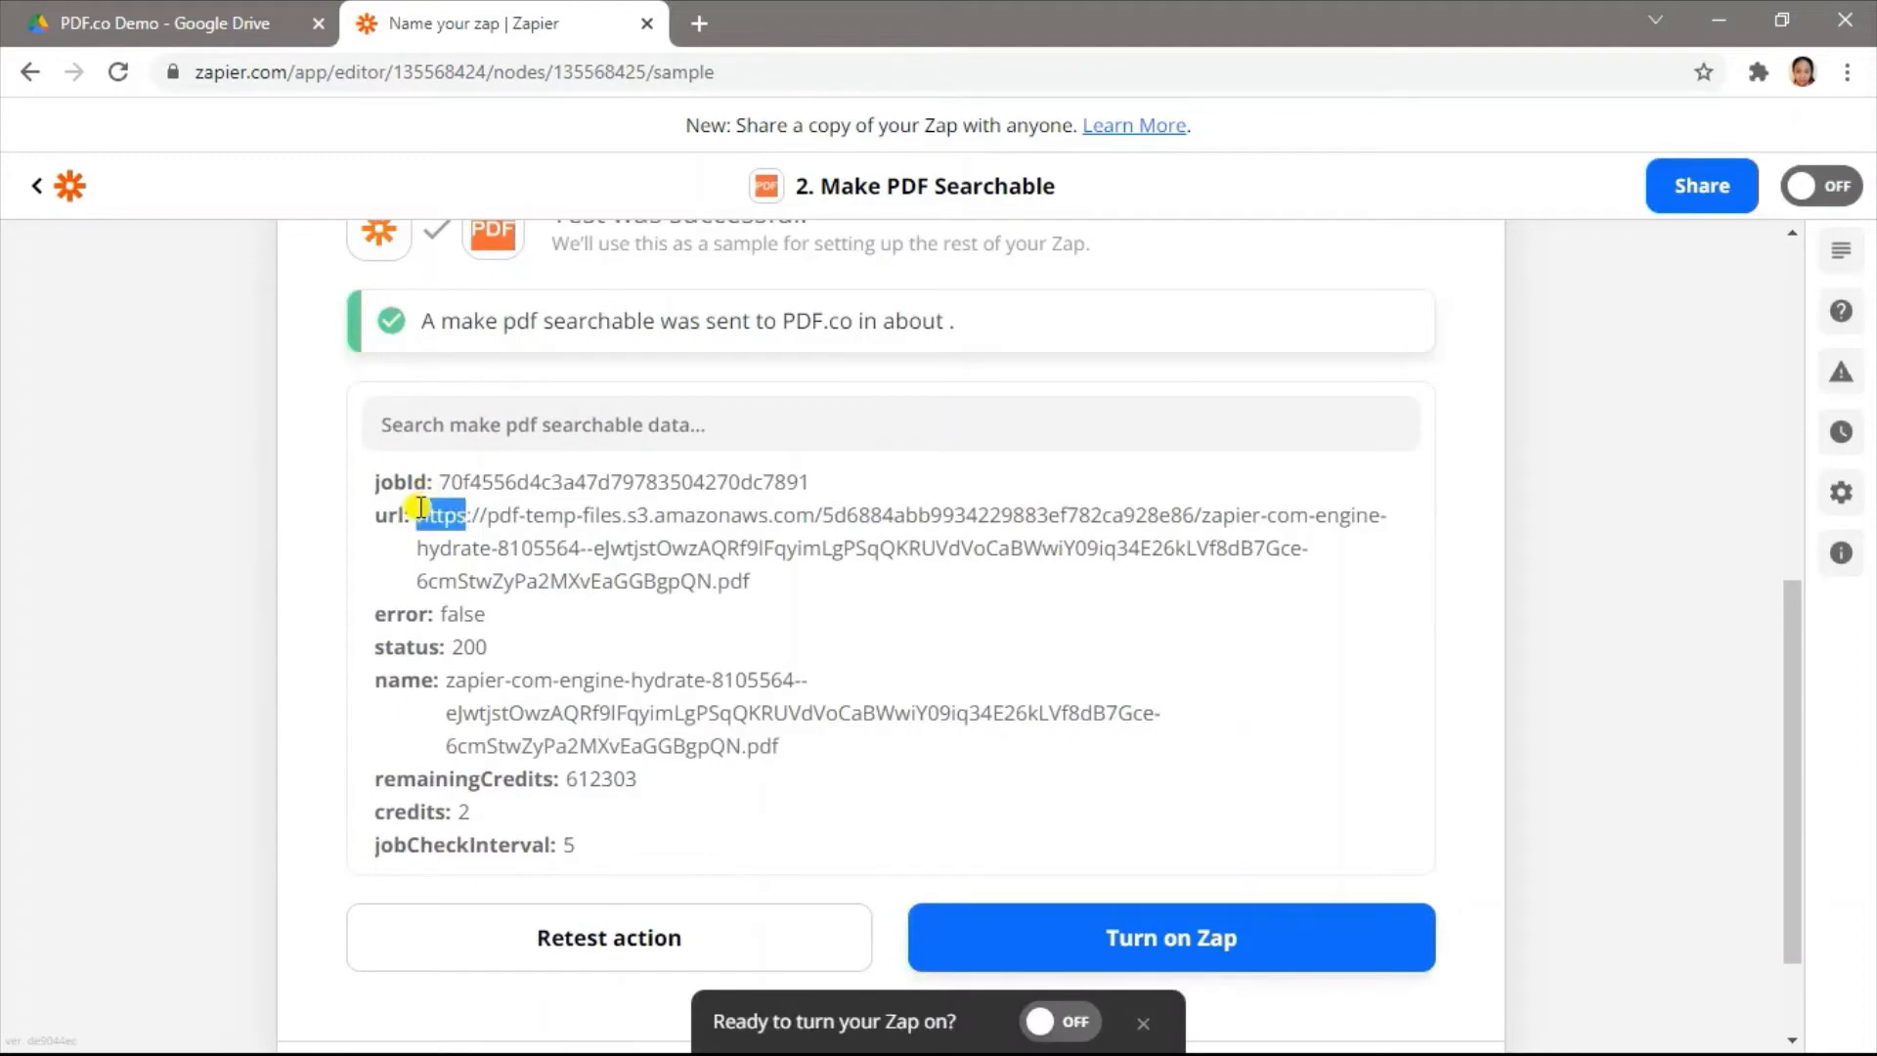
drag(420, 509, 765, 587)
key(ctrl+c)
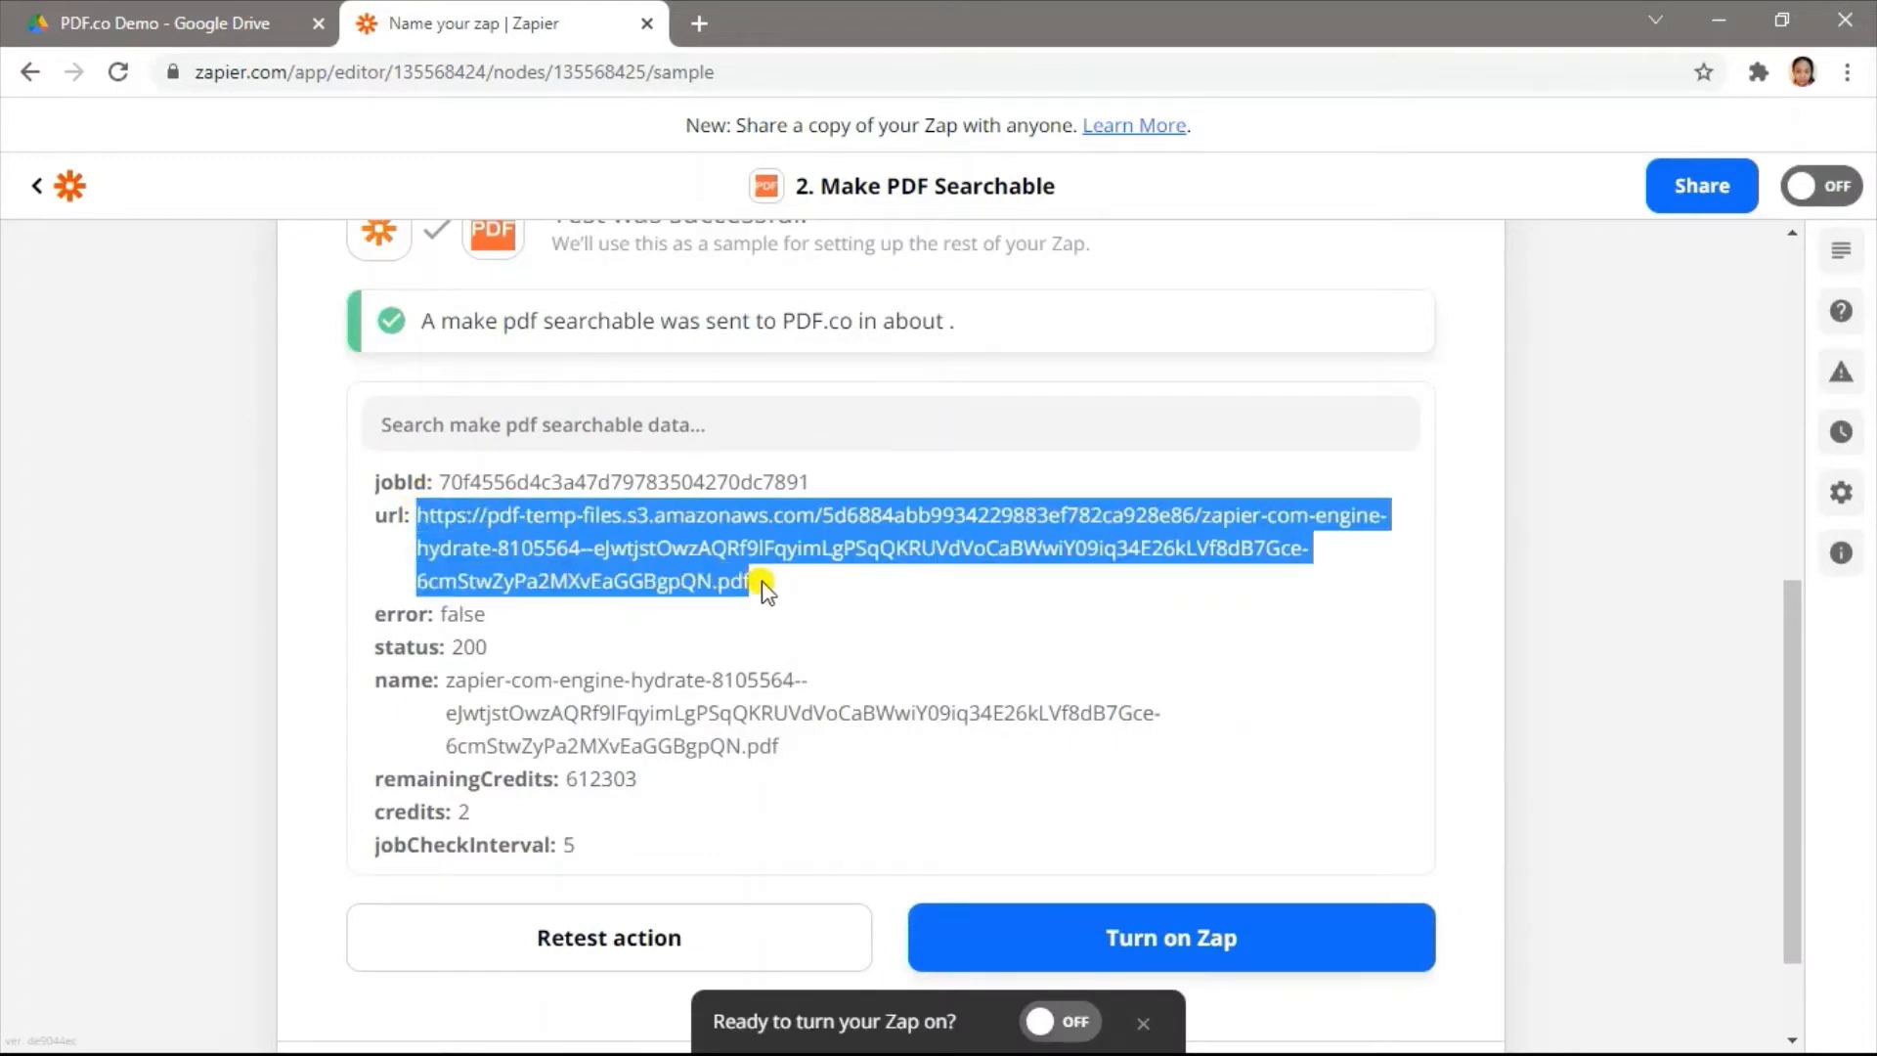
click(701, 24)
key(ctrl+v)
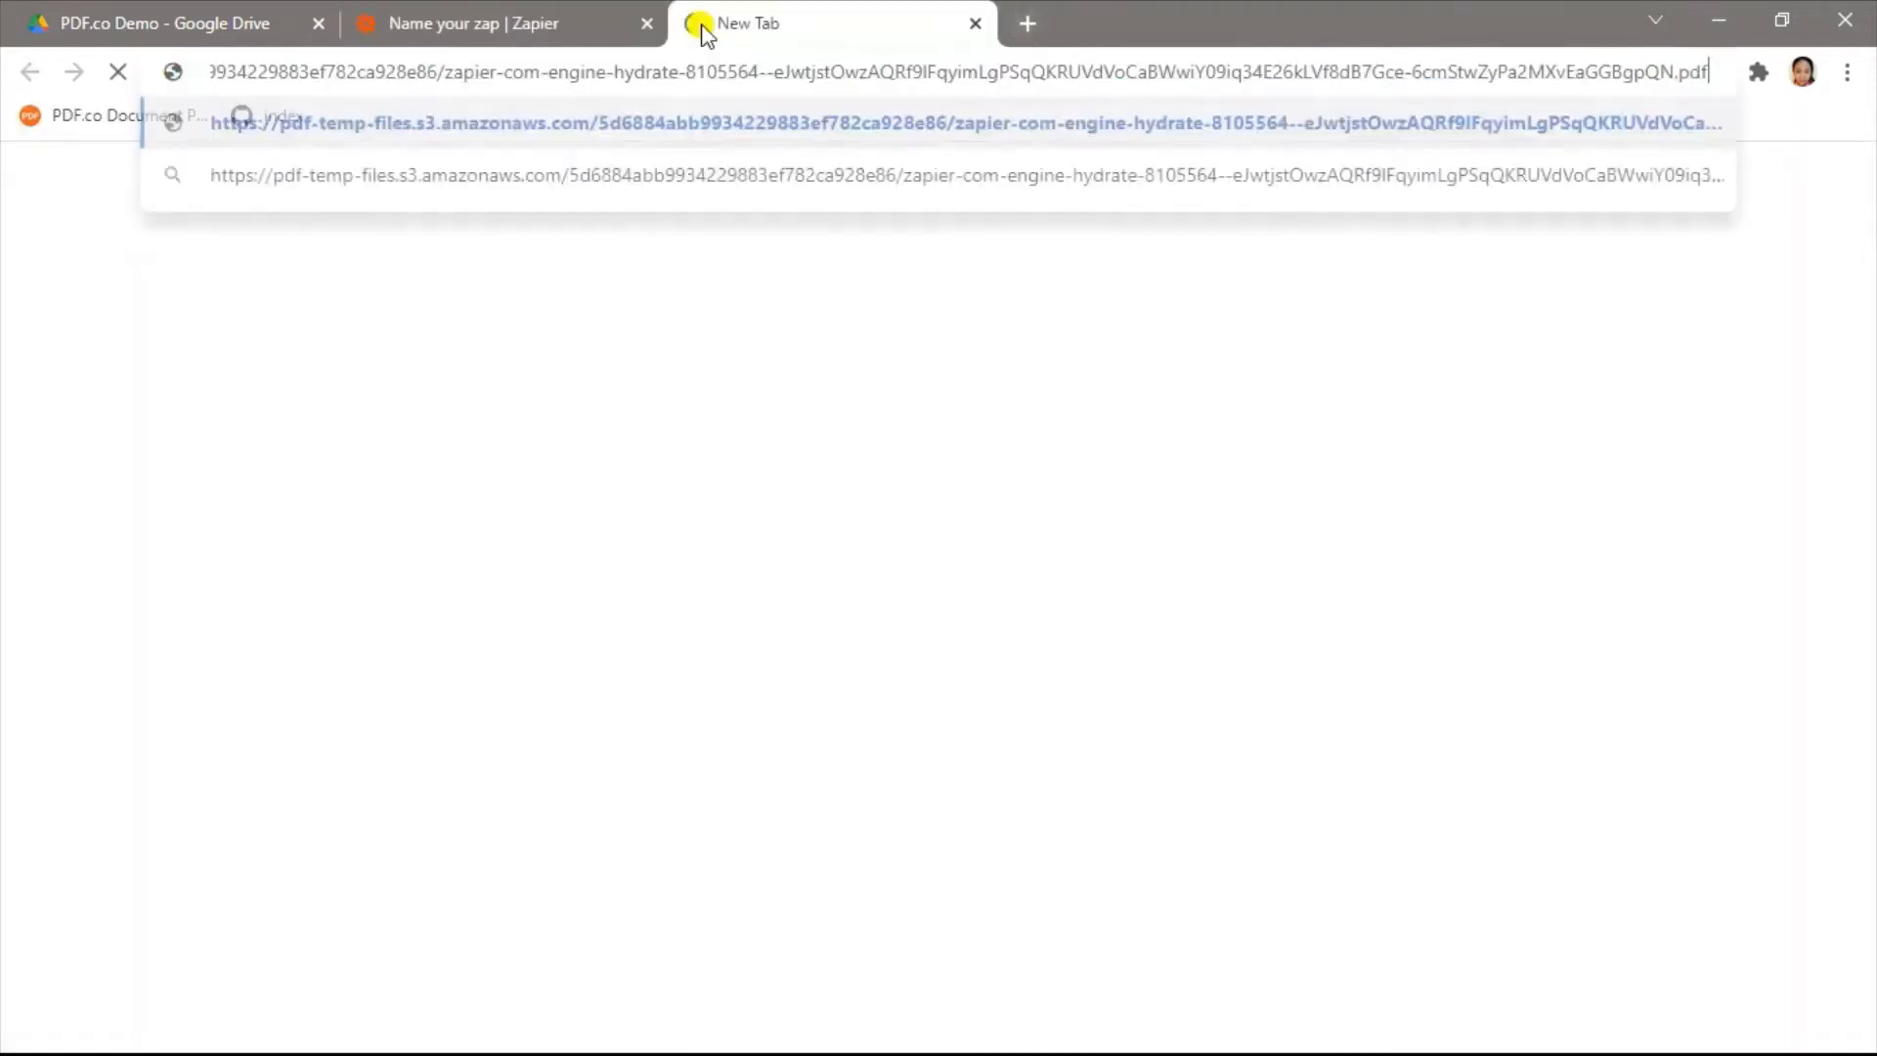
key(Return)
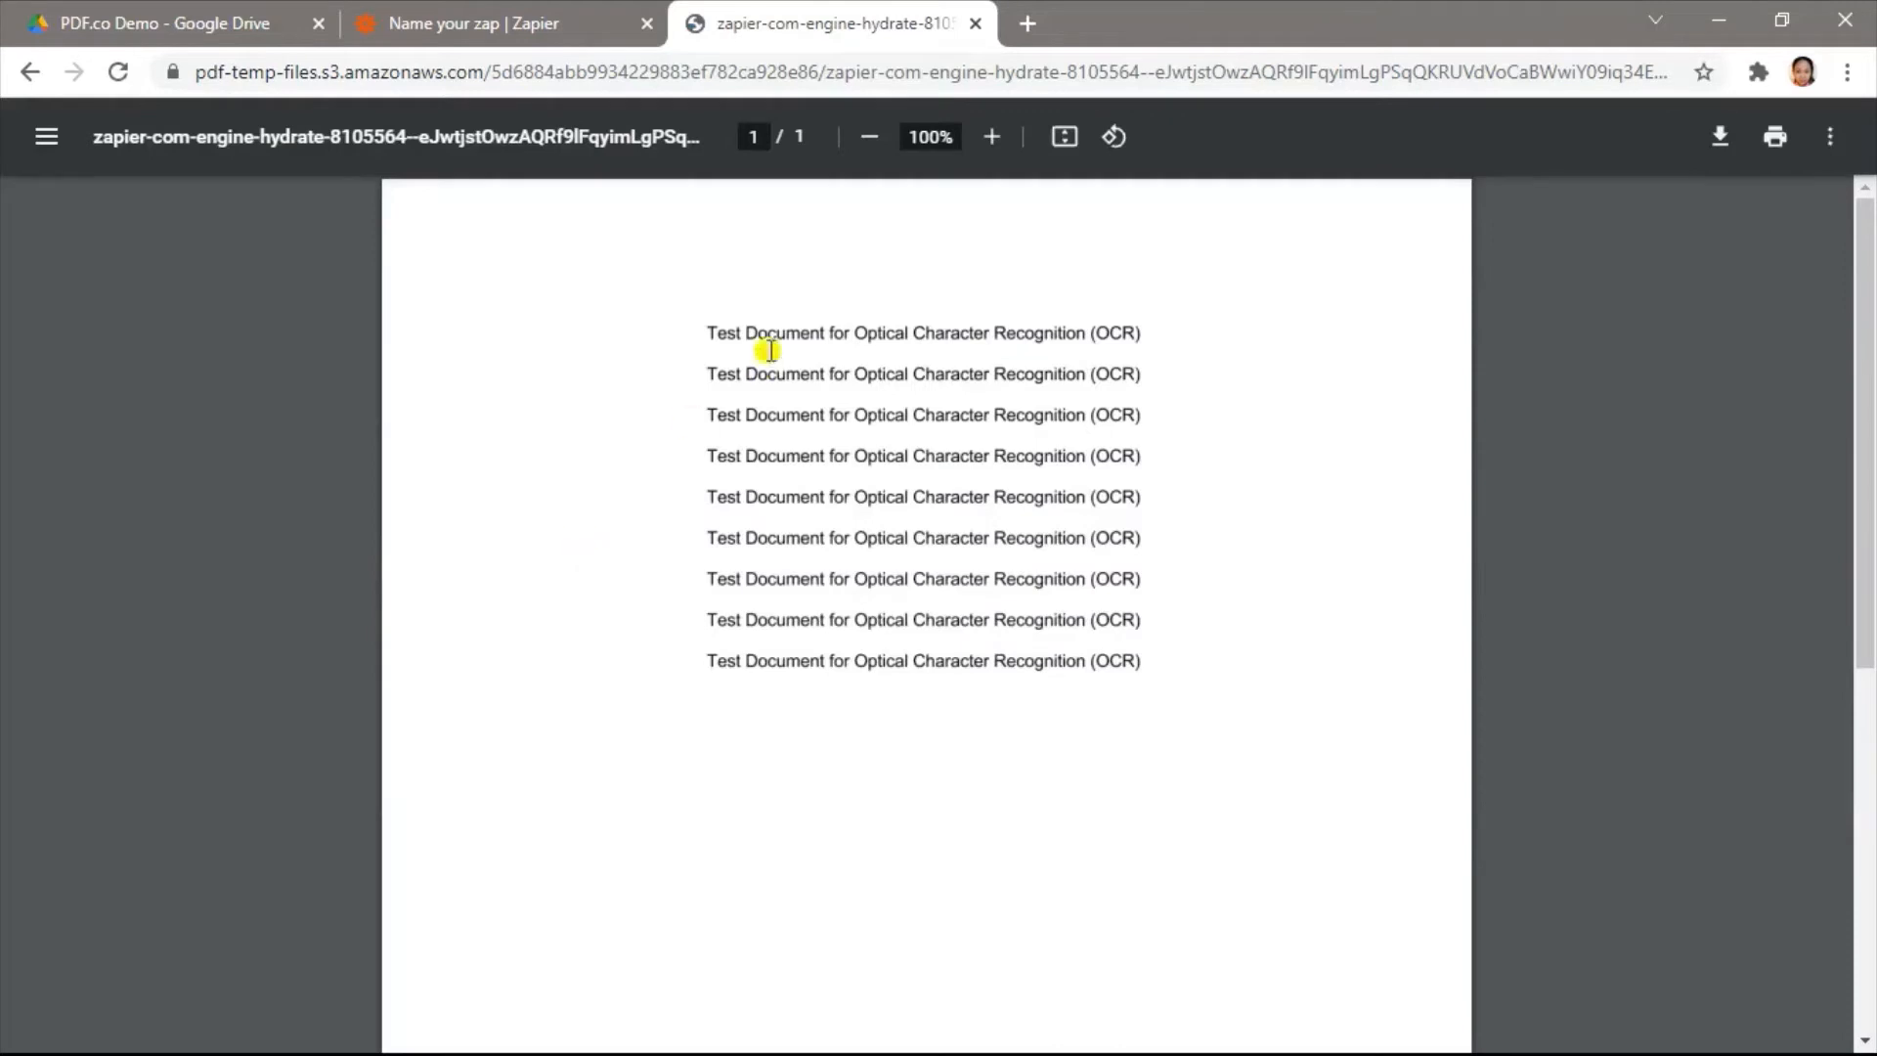
Step: Check that the text lines in the converted PDF can be selected
drag(748, 333, 1101, 336)
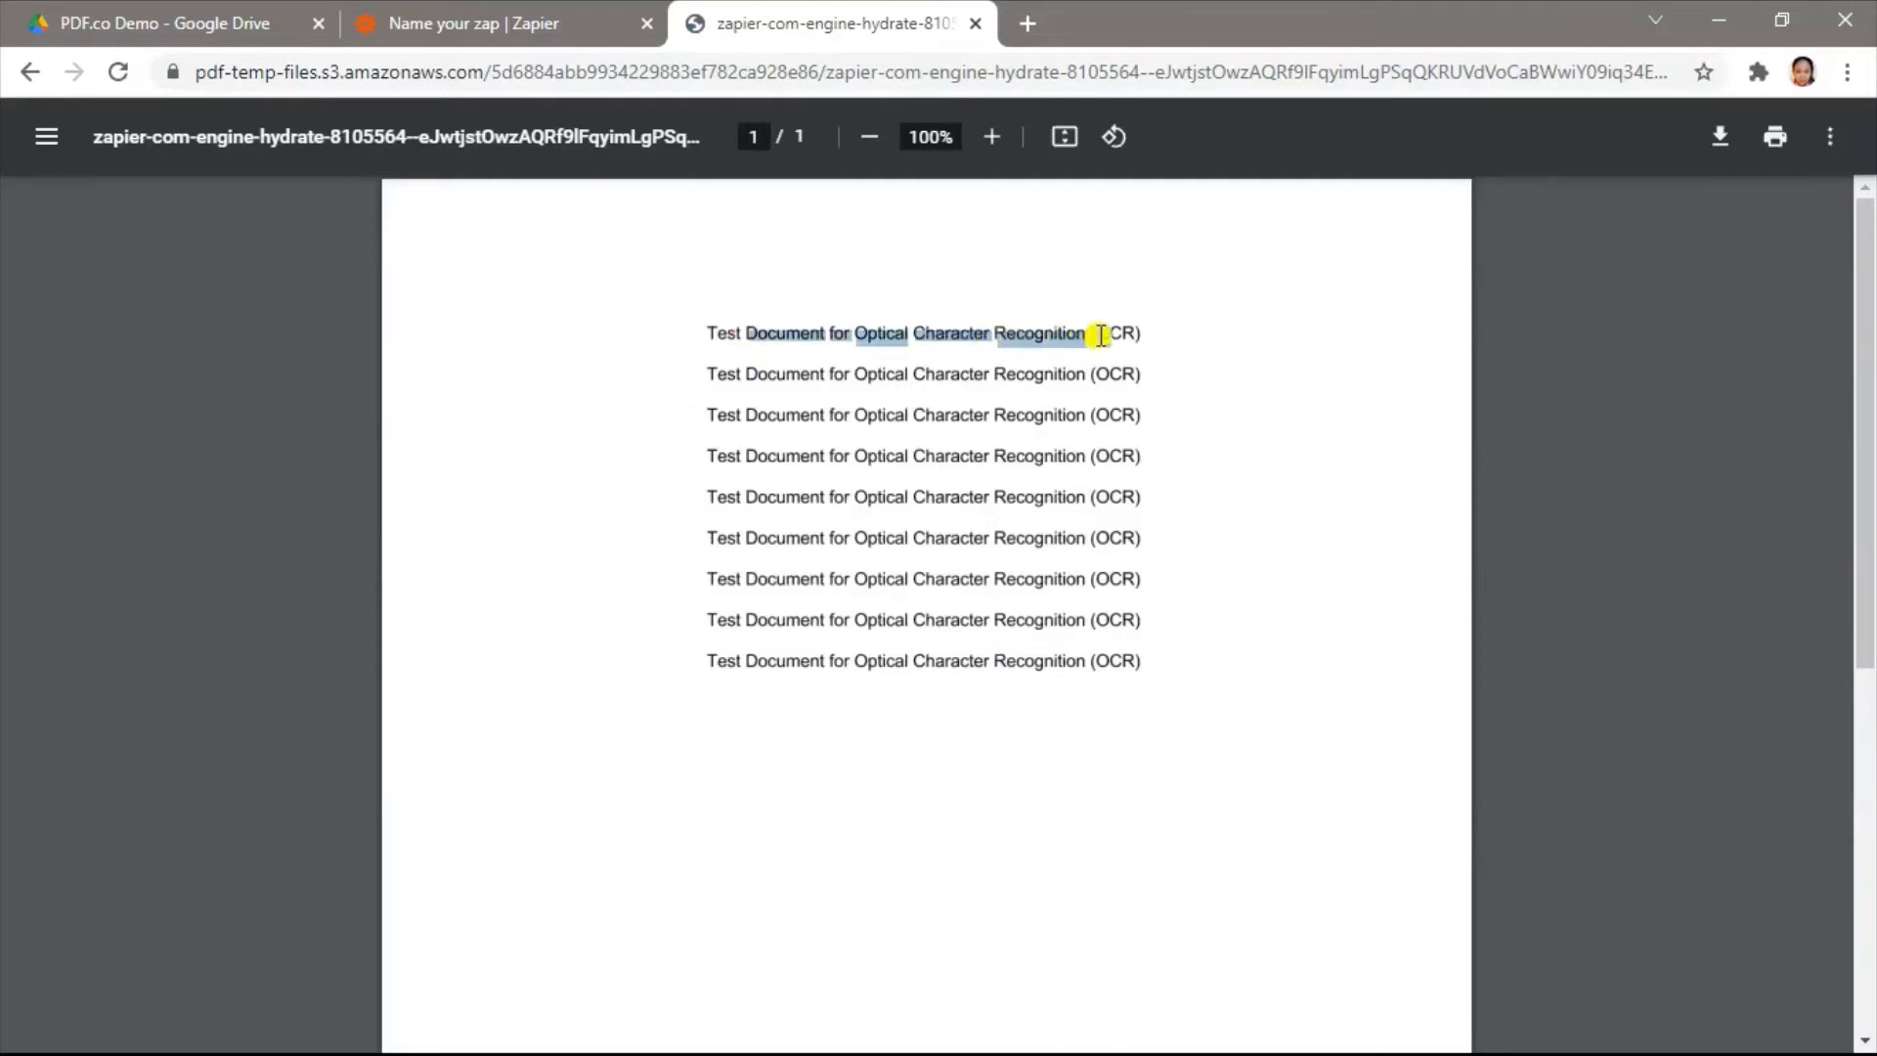
click(1101, 335)
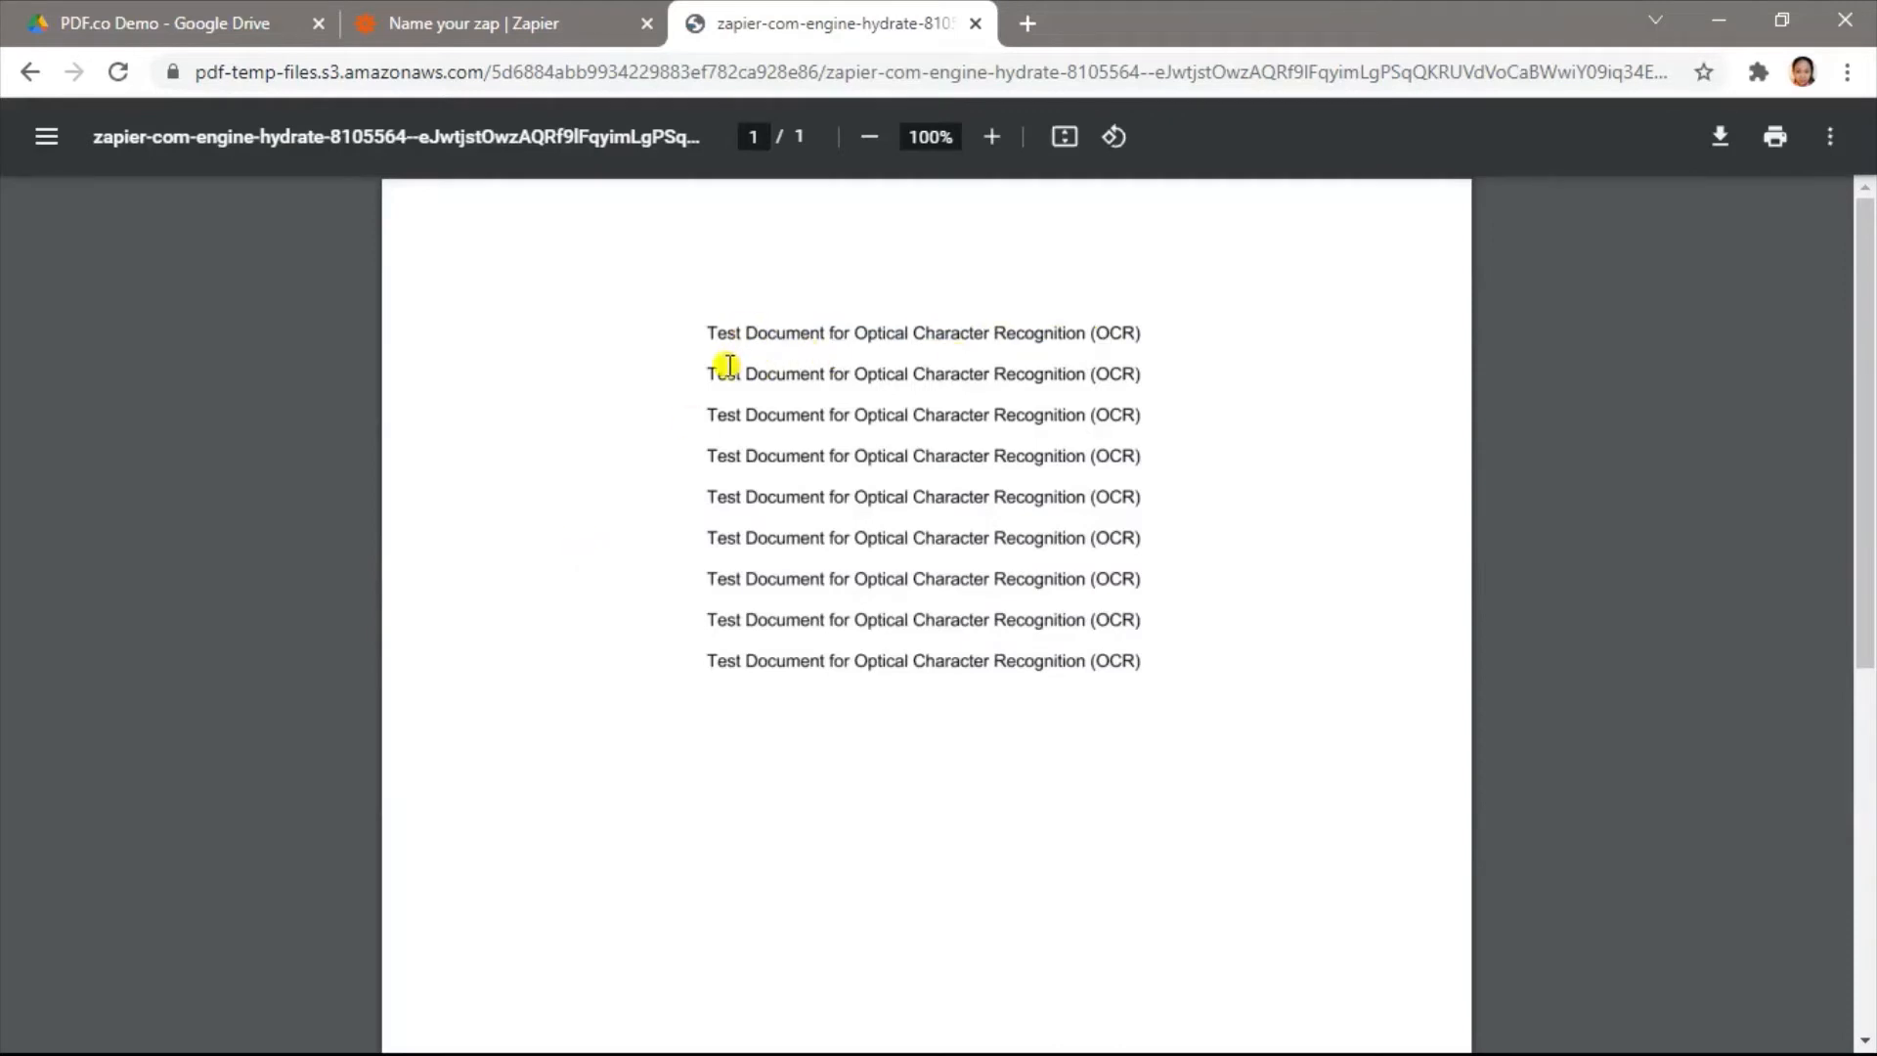
drag(720, 373, 1115, 800)
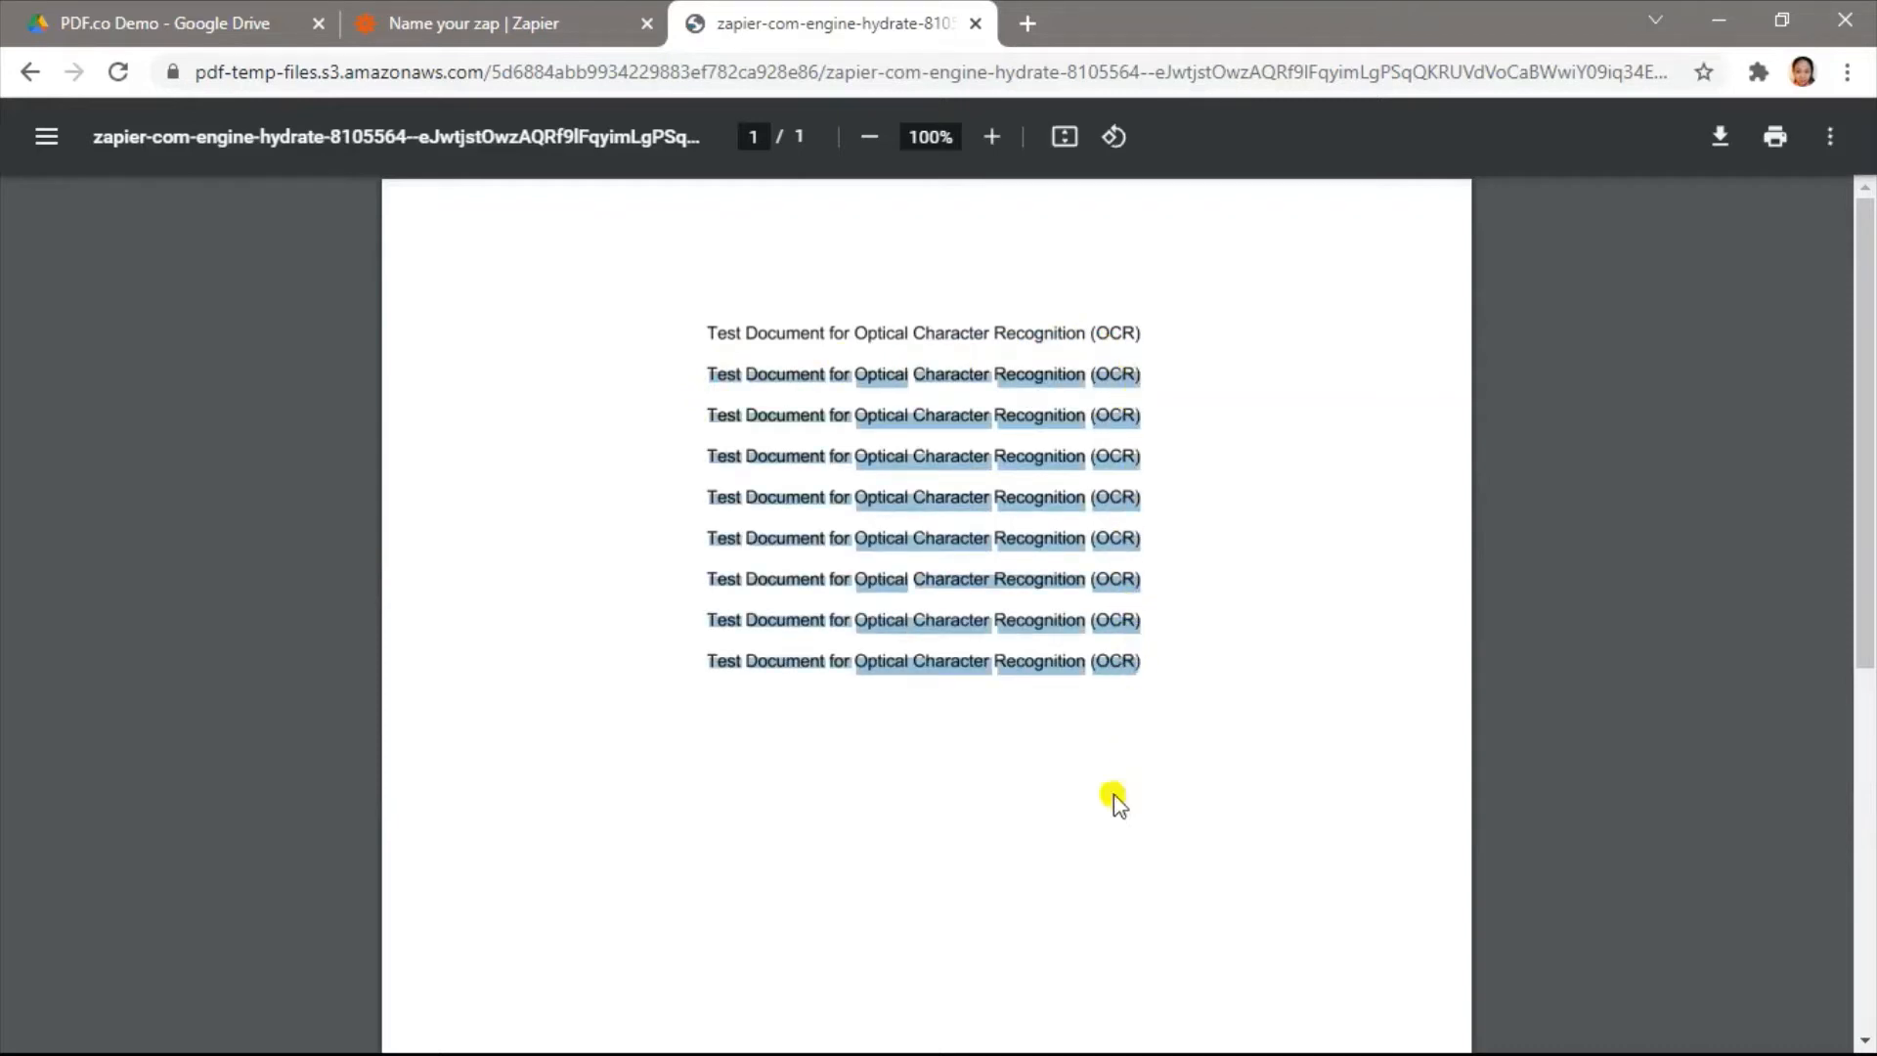
click(1115, 800)
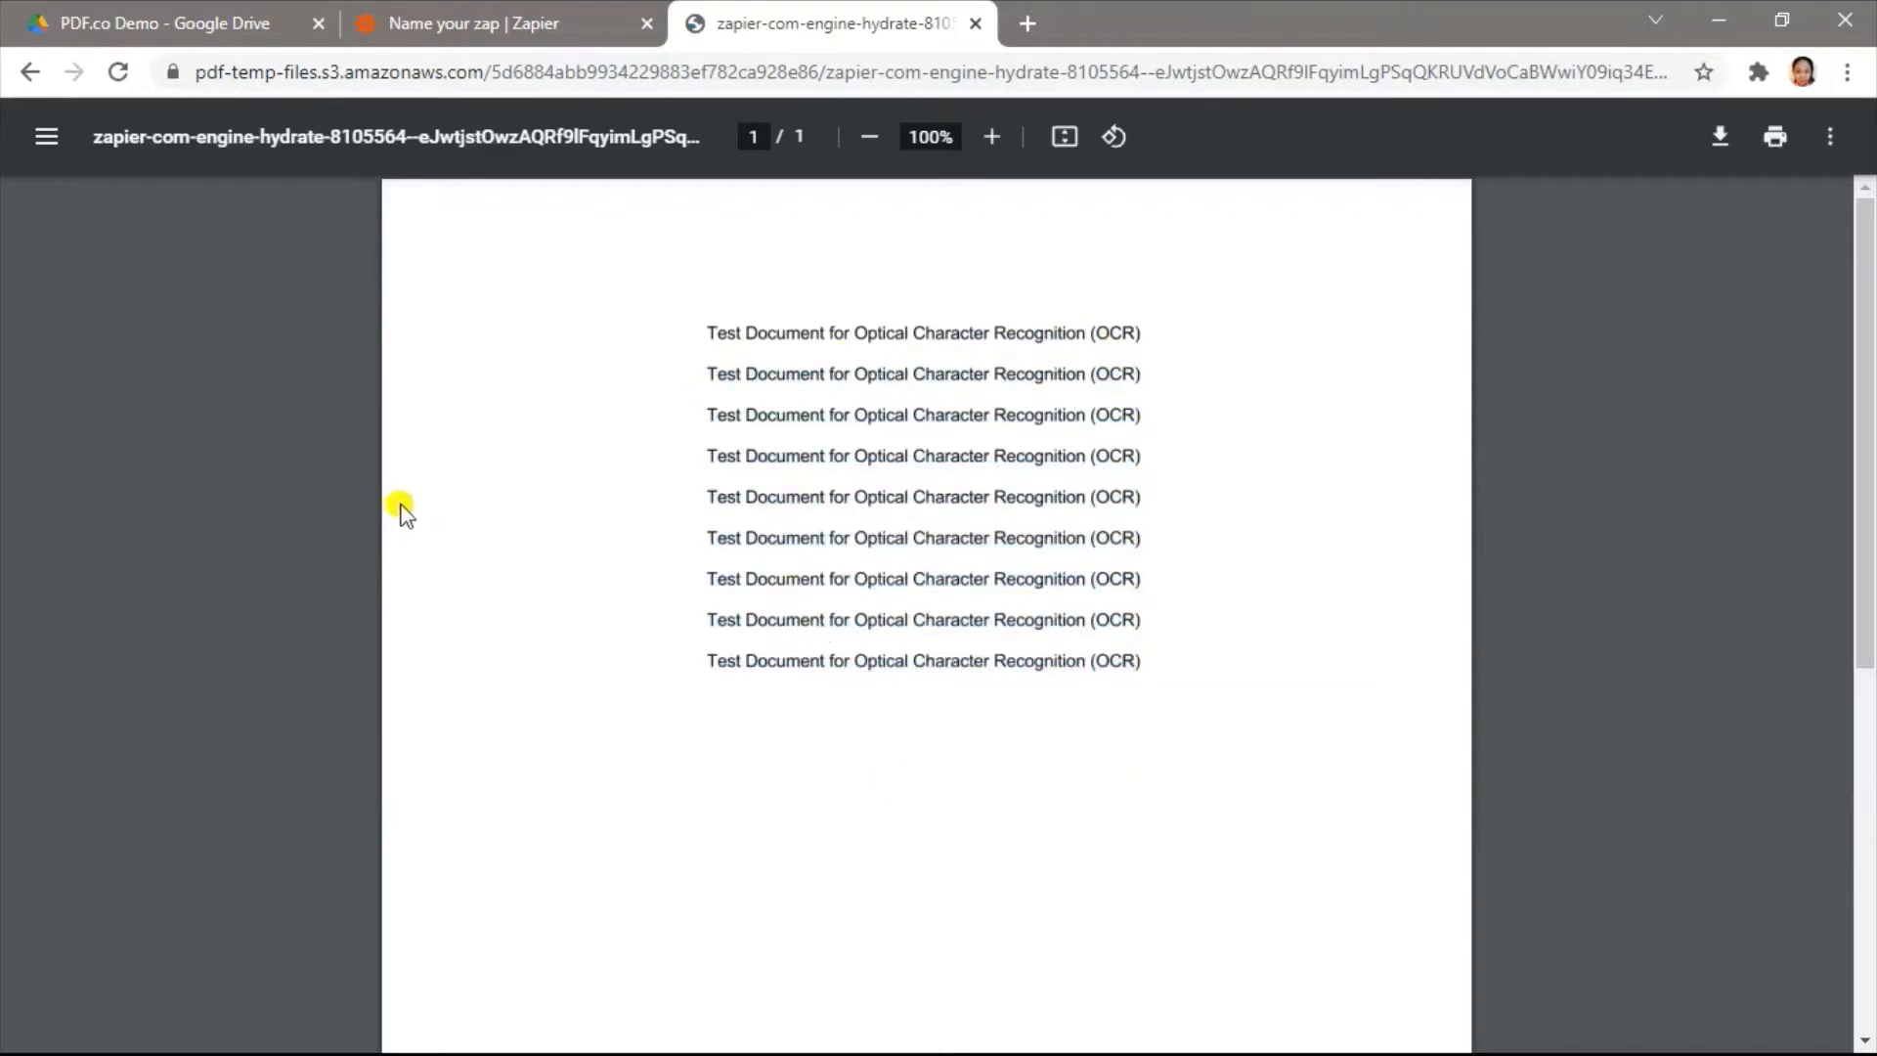
Step: Return to the Zap editor and add a third step after Make PDF Searchable with Google Drive as its app
click(445, 16)
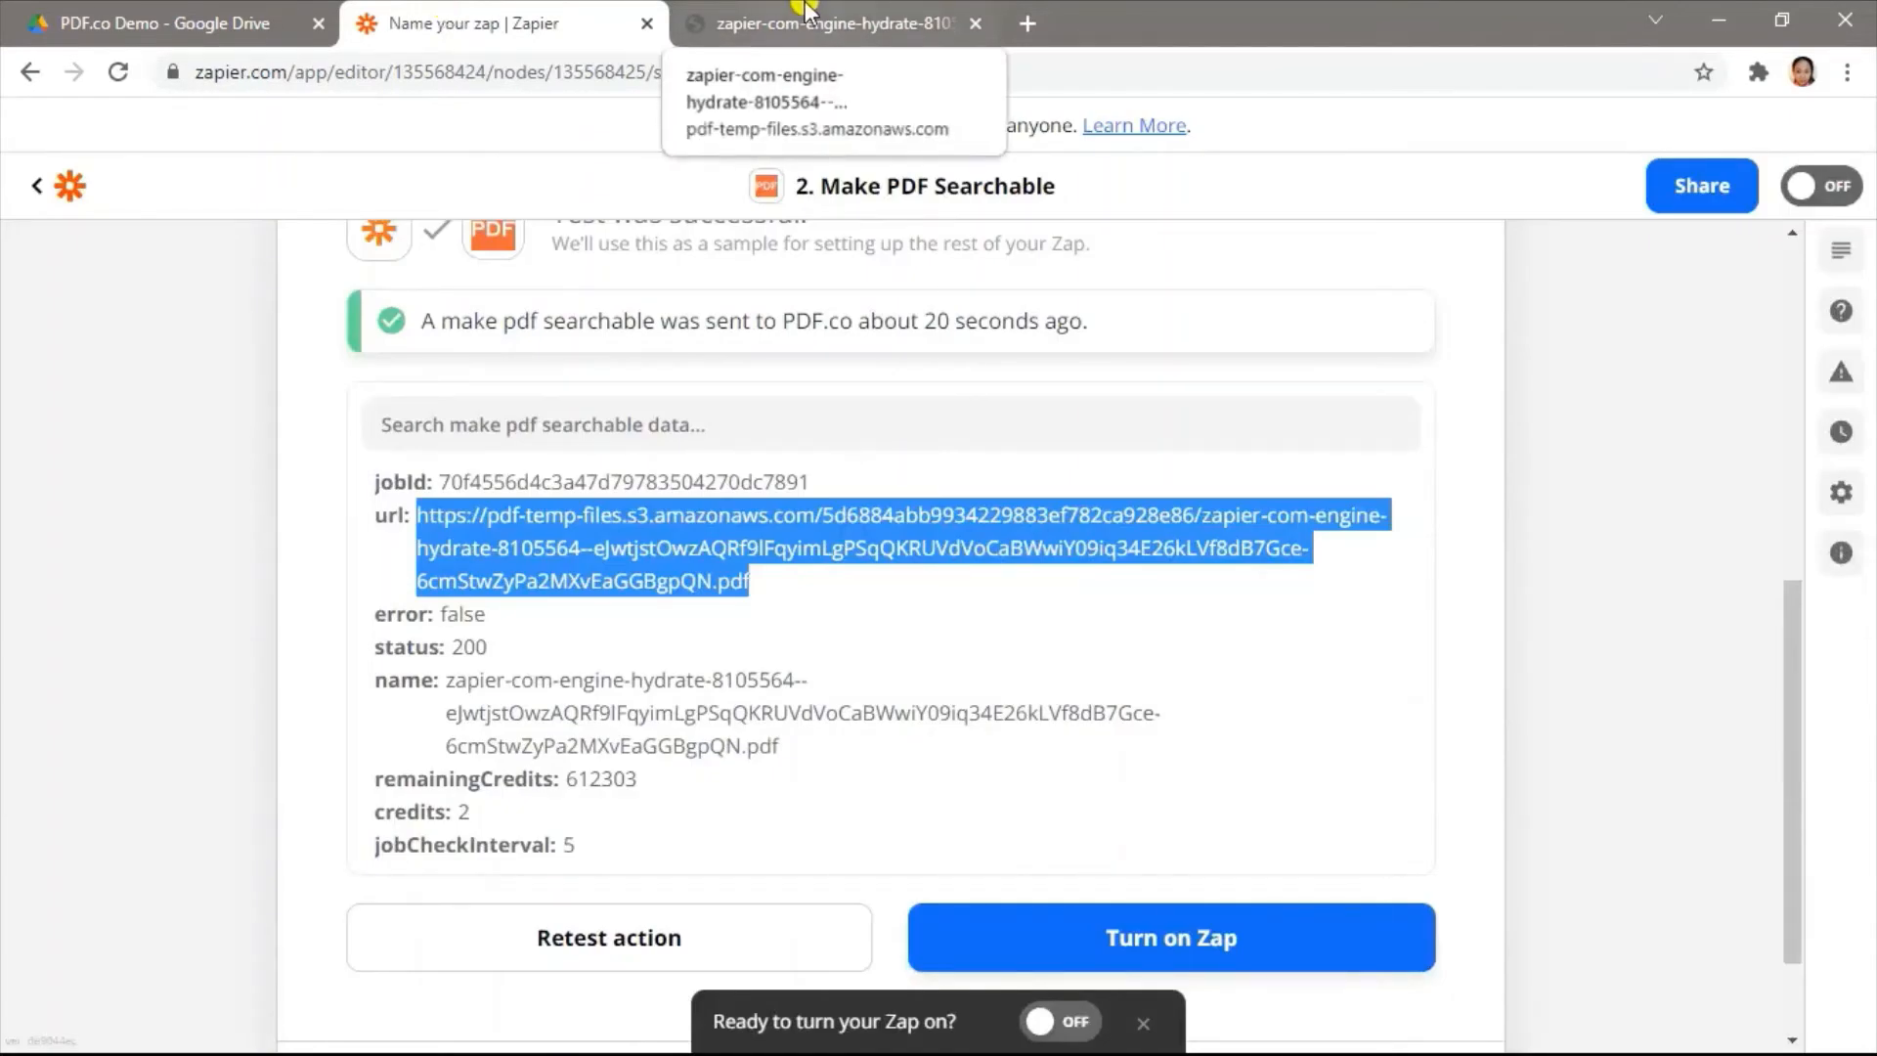
click(314, 615)
scroll(315, 615, down, 2)
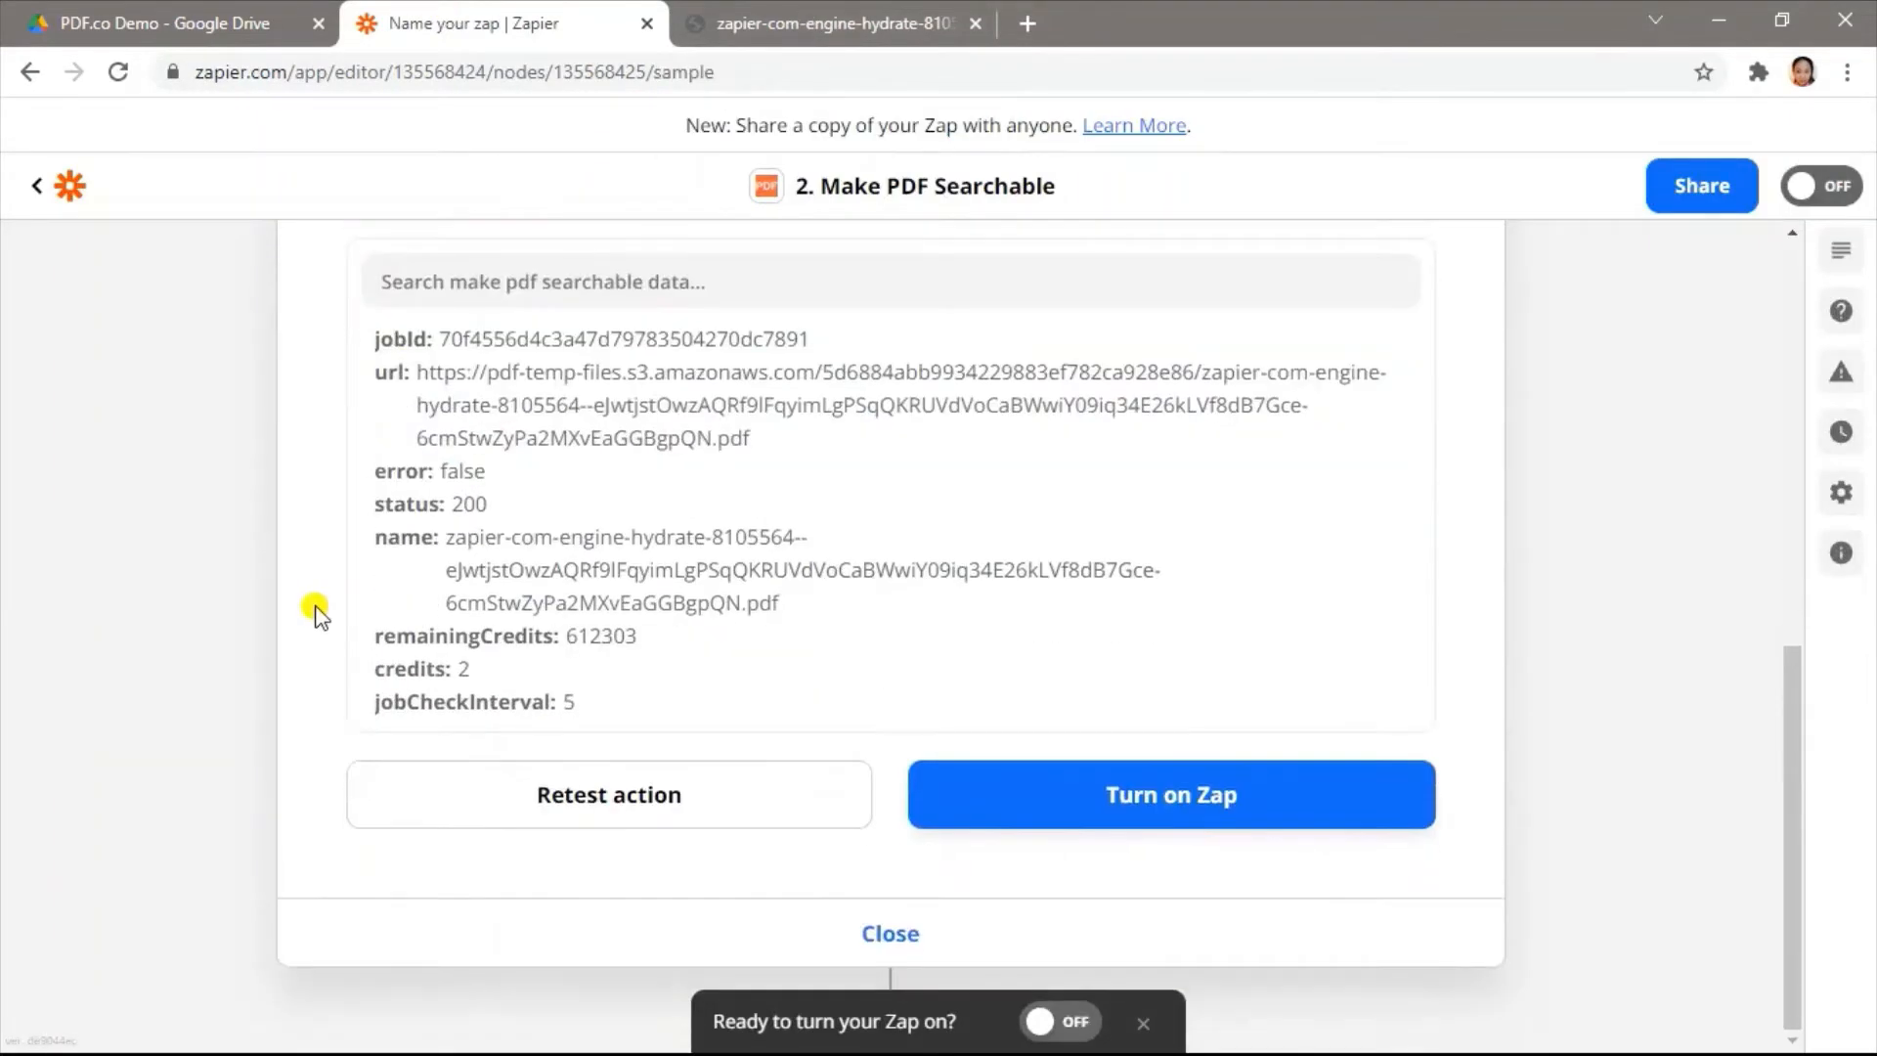
click(1155, 1025)
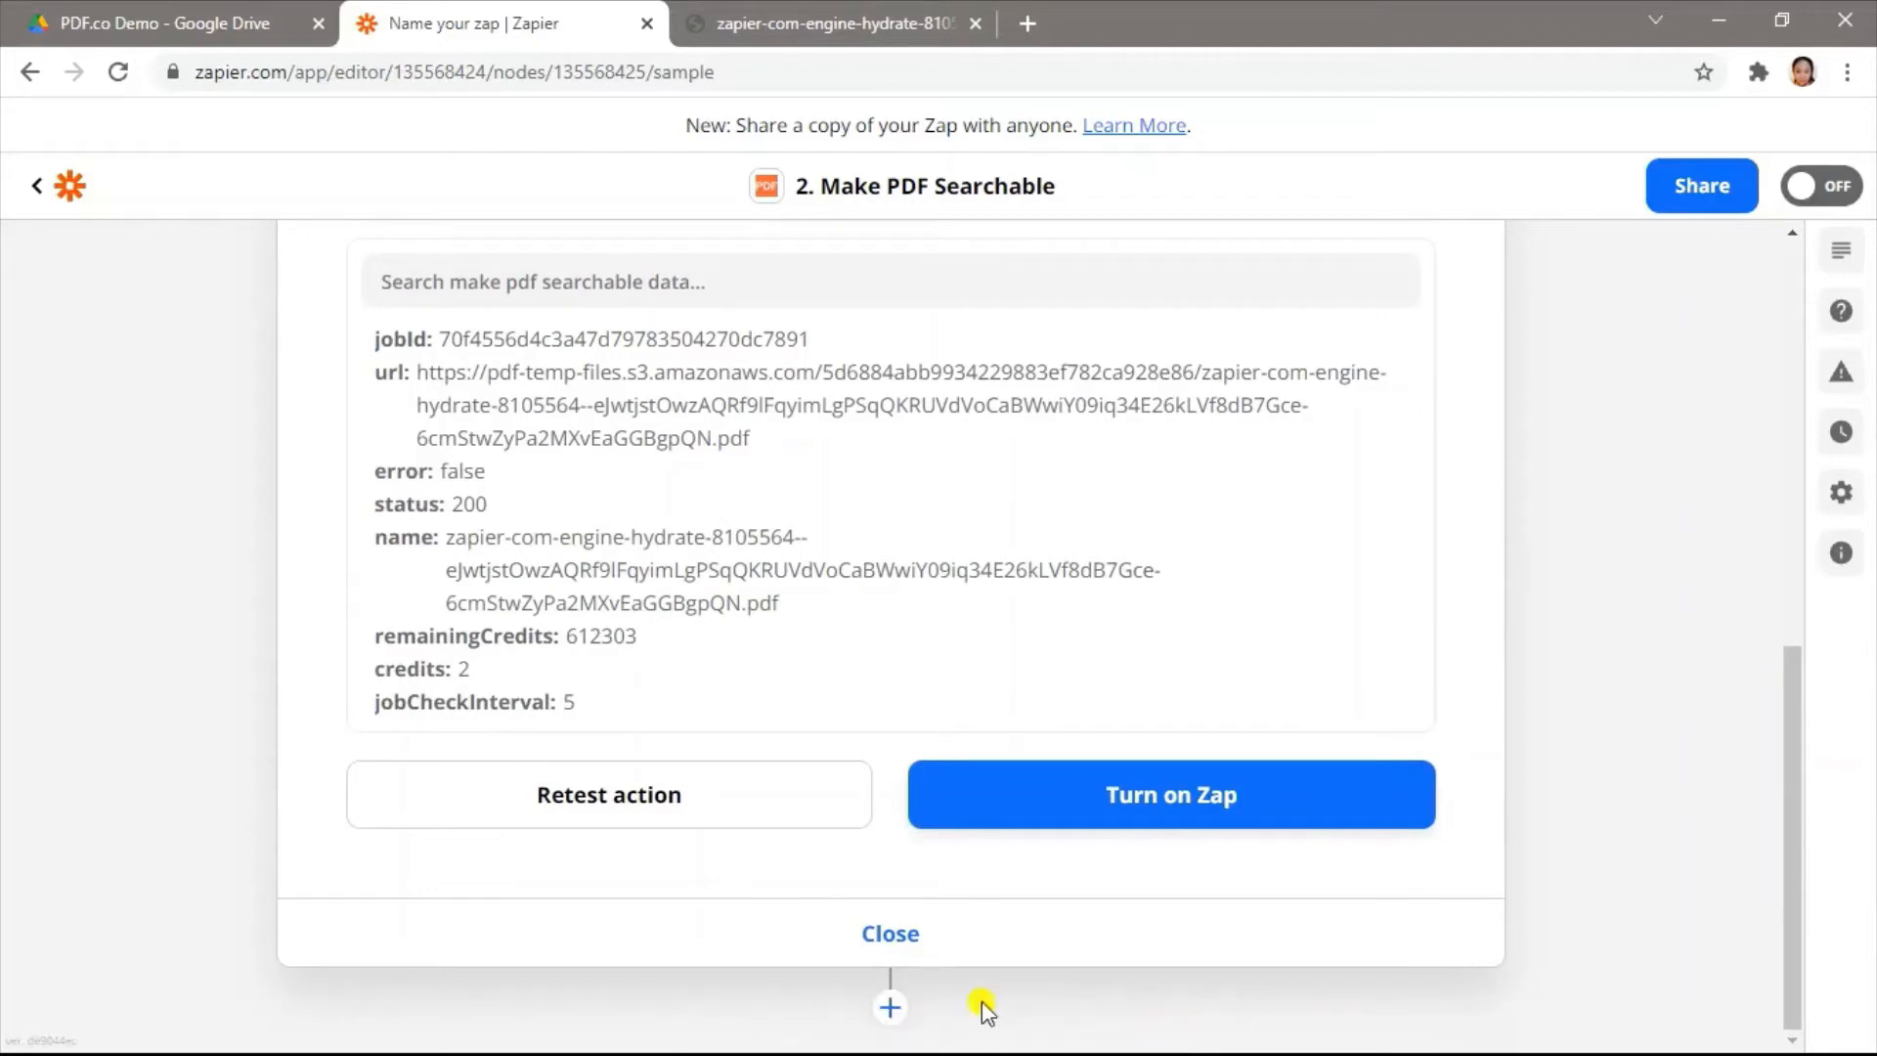
click(892, 1009)
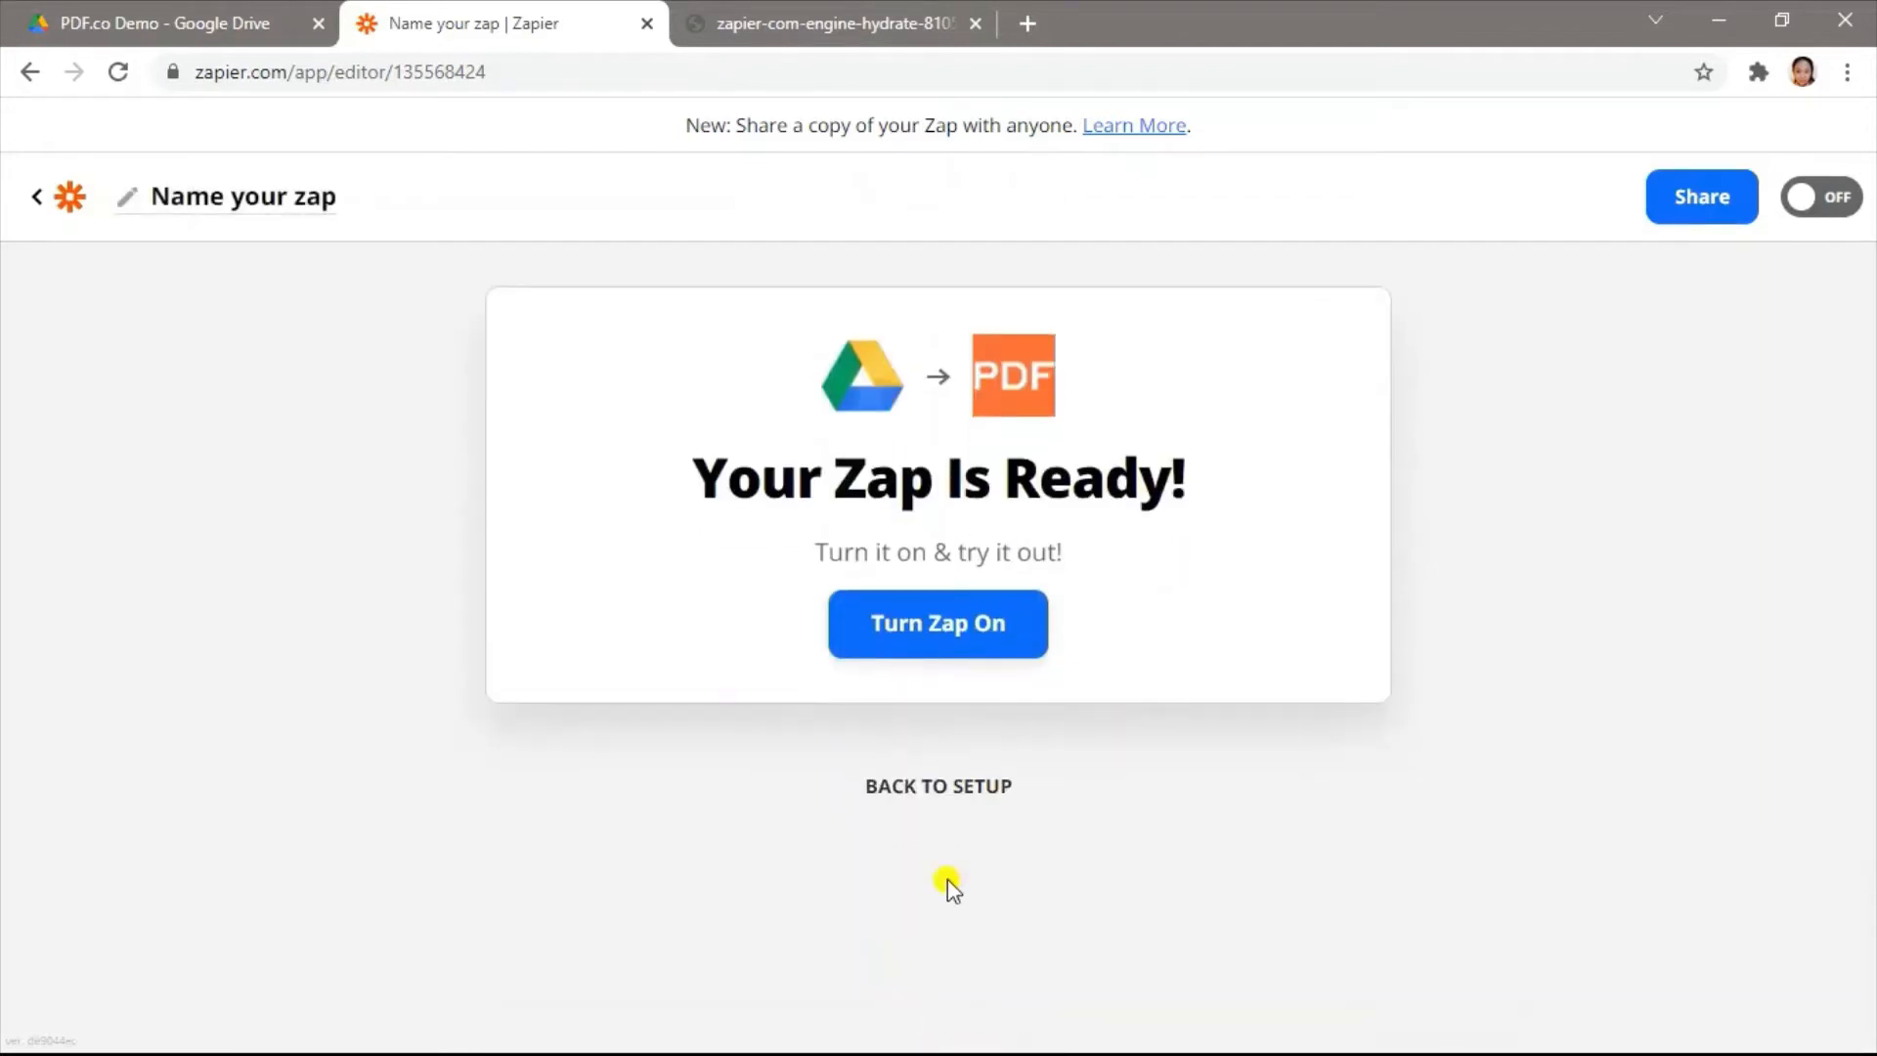
click(936, 818)
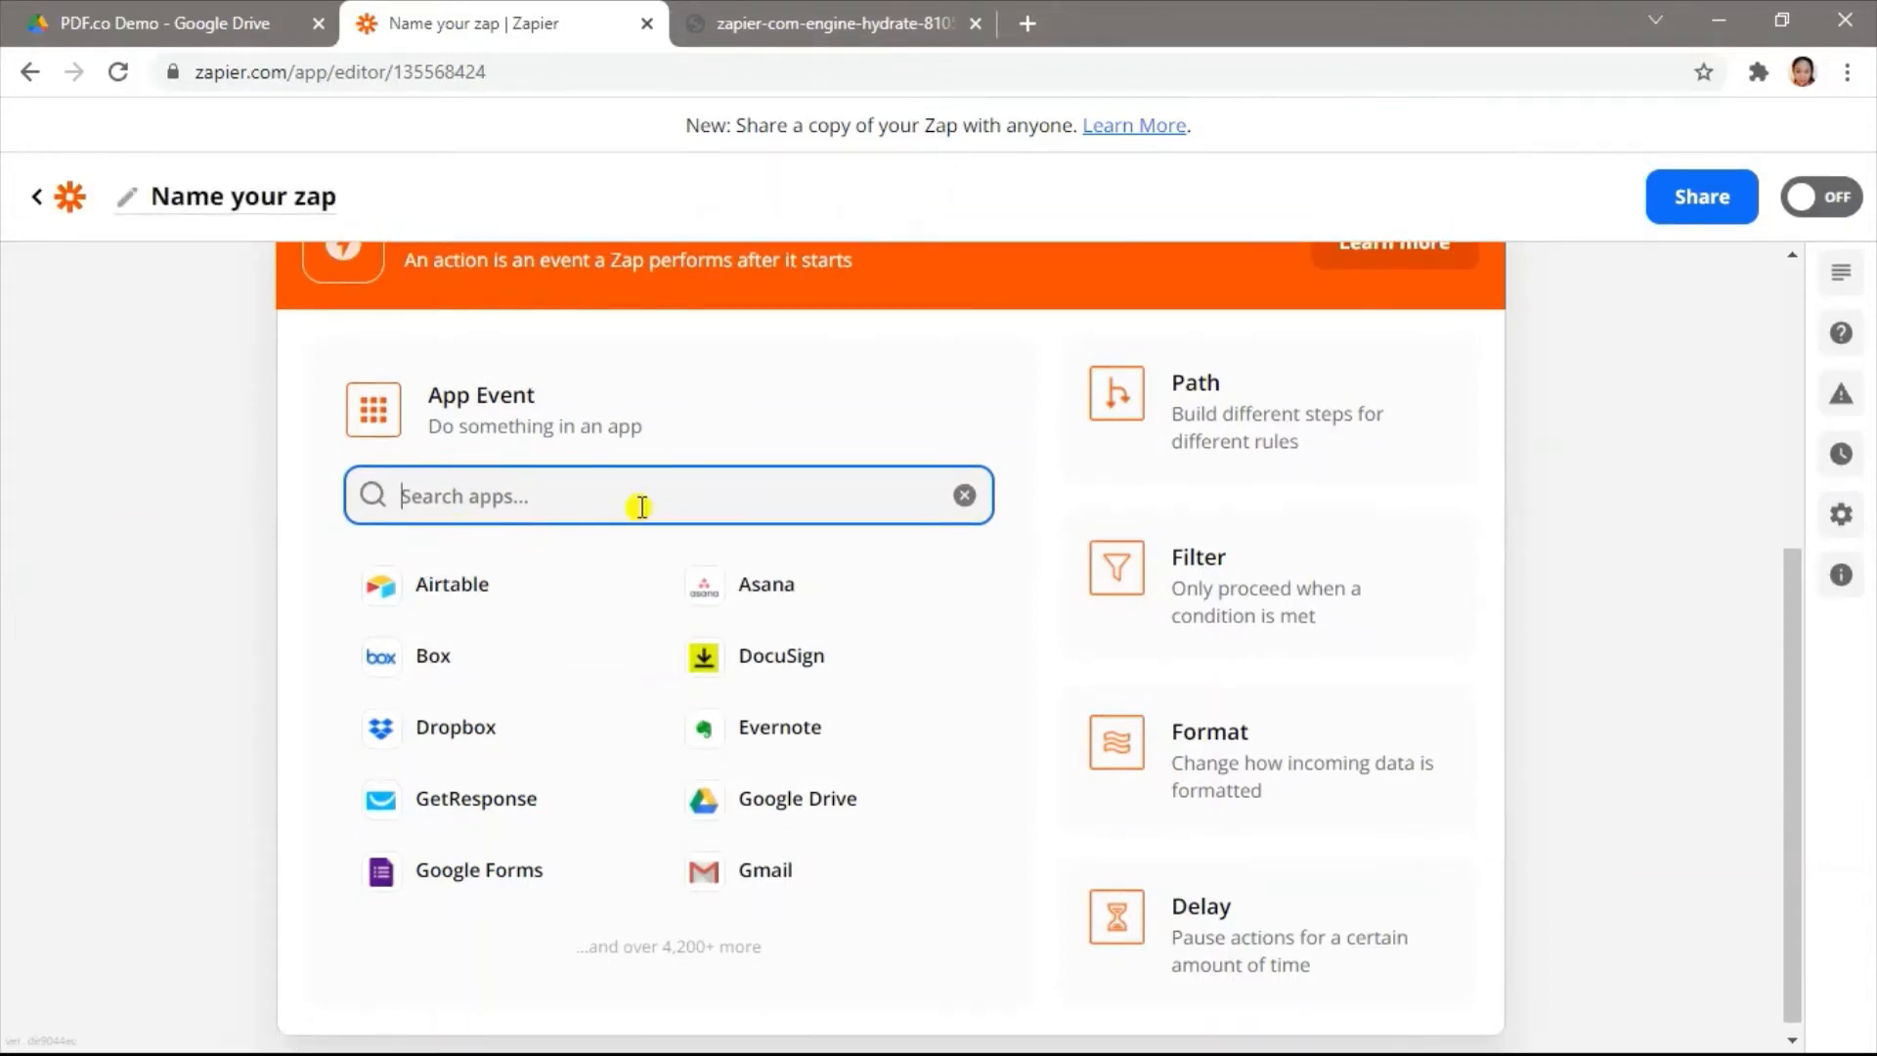
click(851, 818)
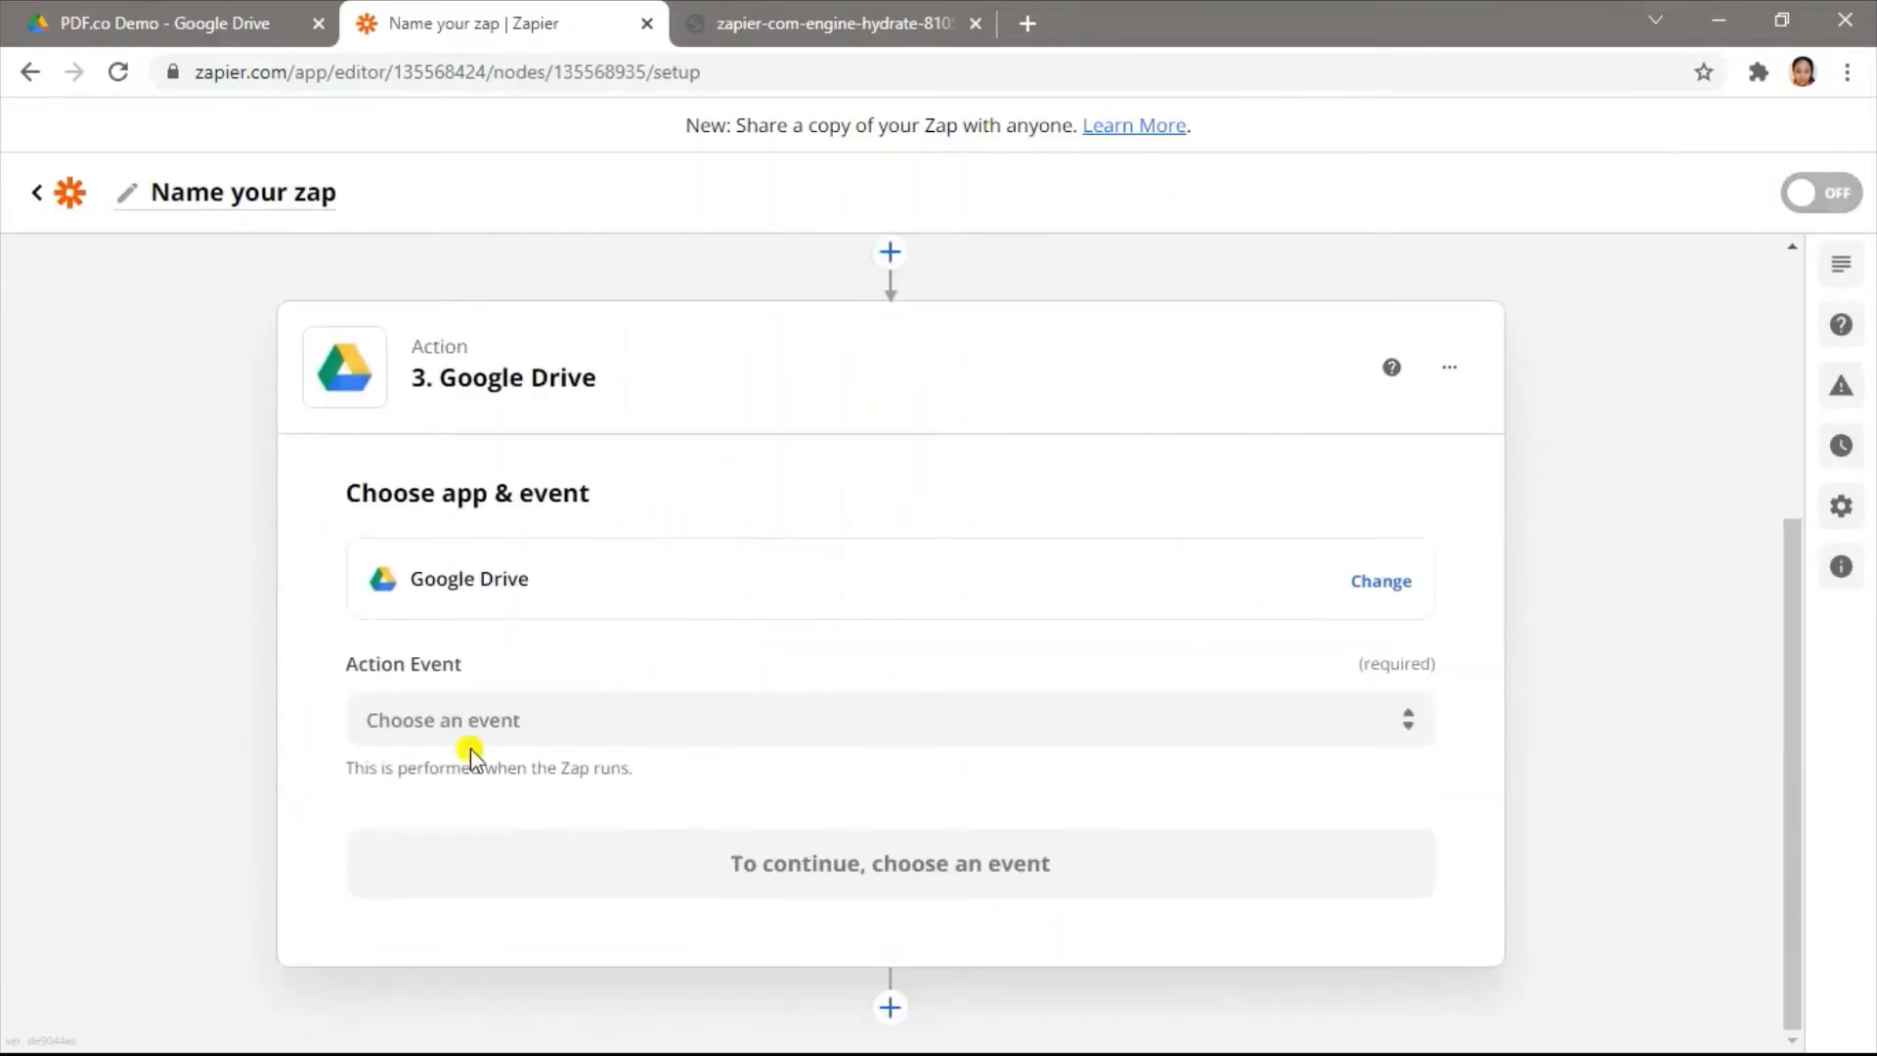
Step: Set the Google Drive action's event to Upload File and continue to the account selection
click(631, 719)
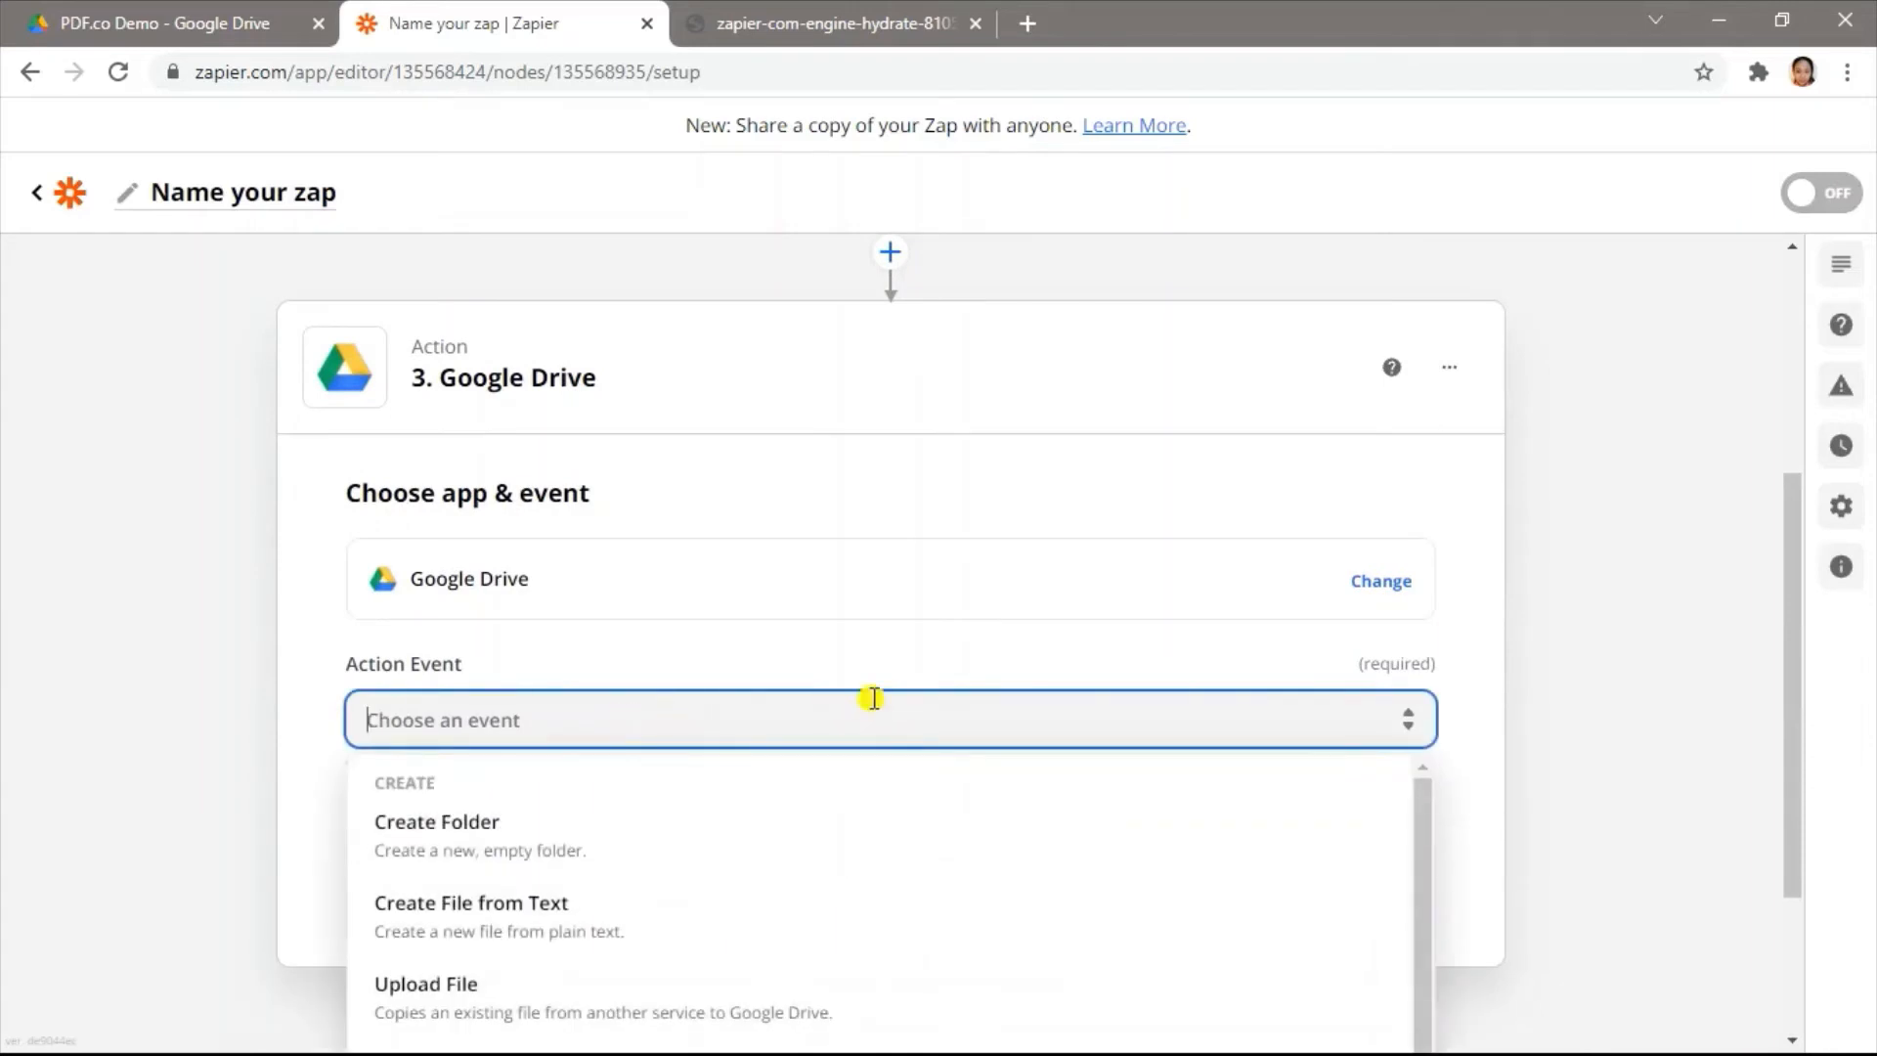
scroll(869, 700, down, 2)
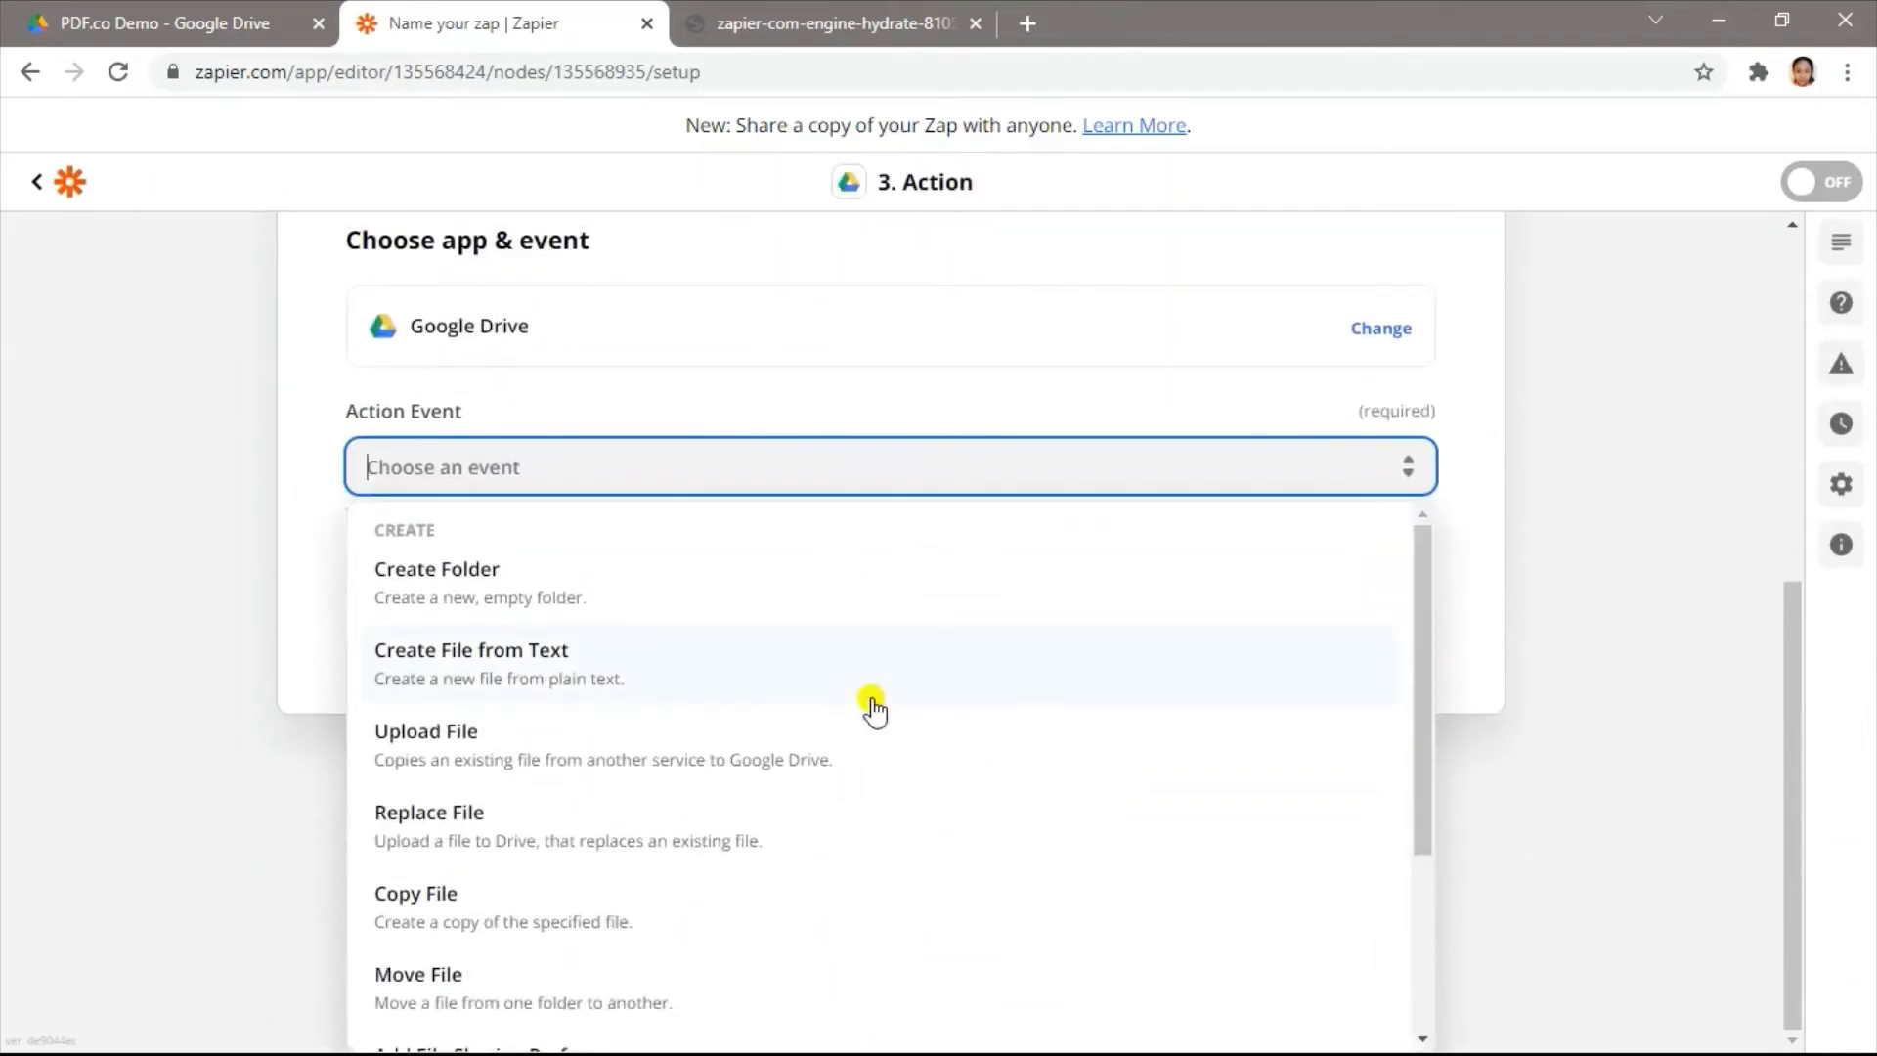
scroll(873, 709, down, 1)
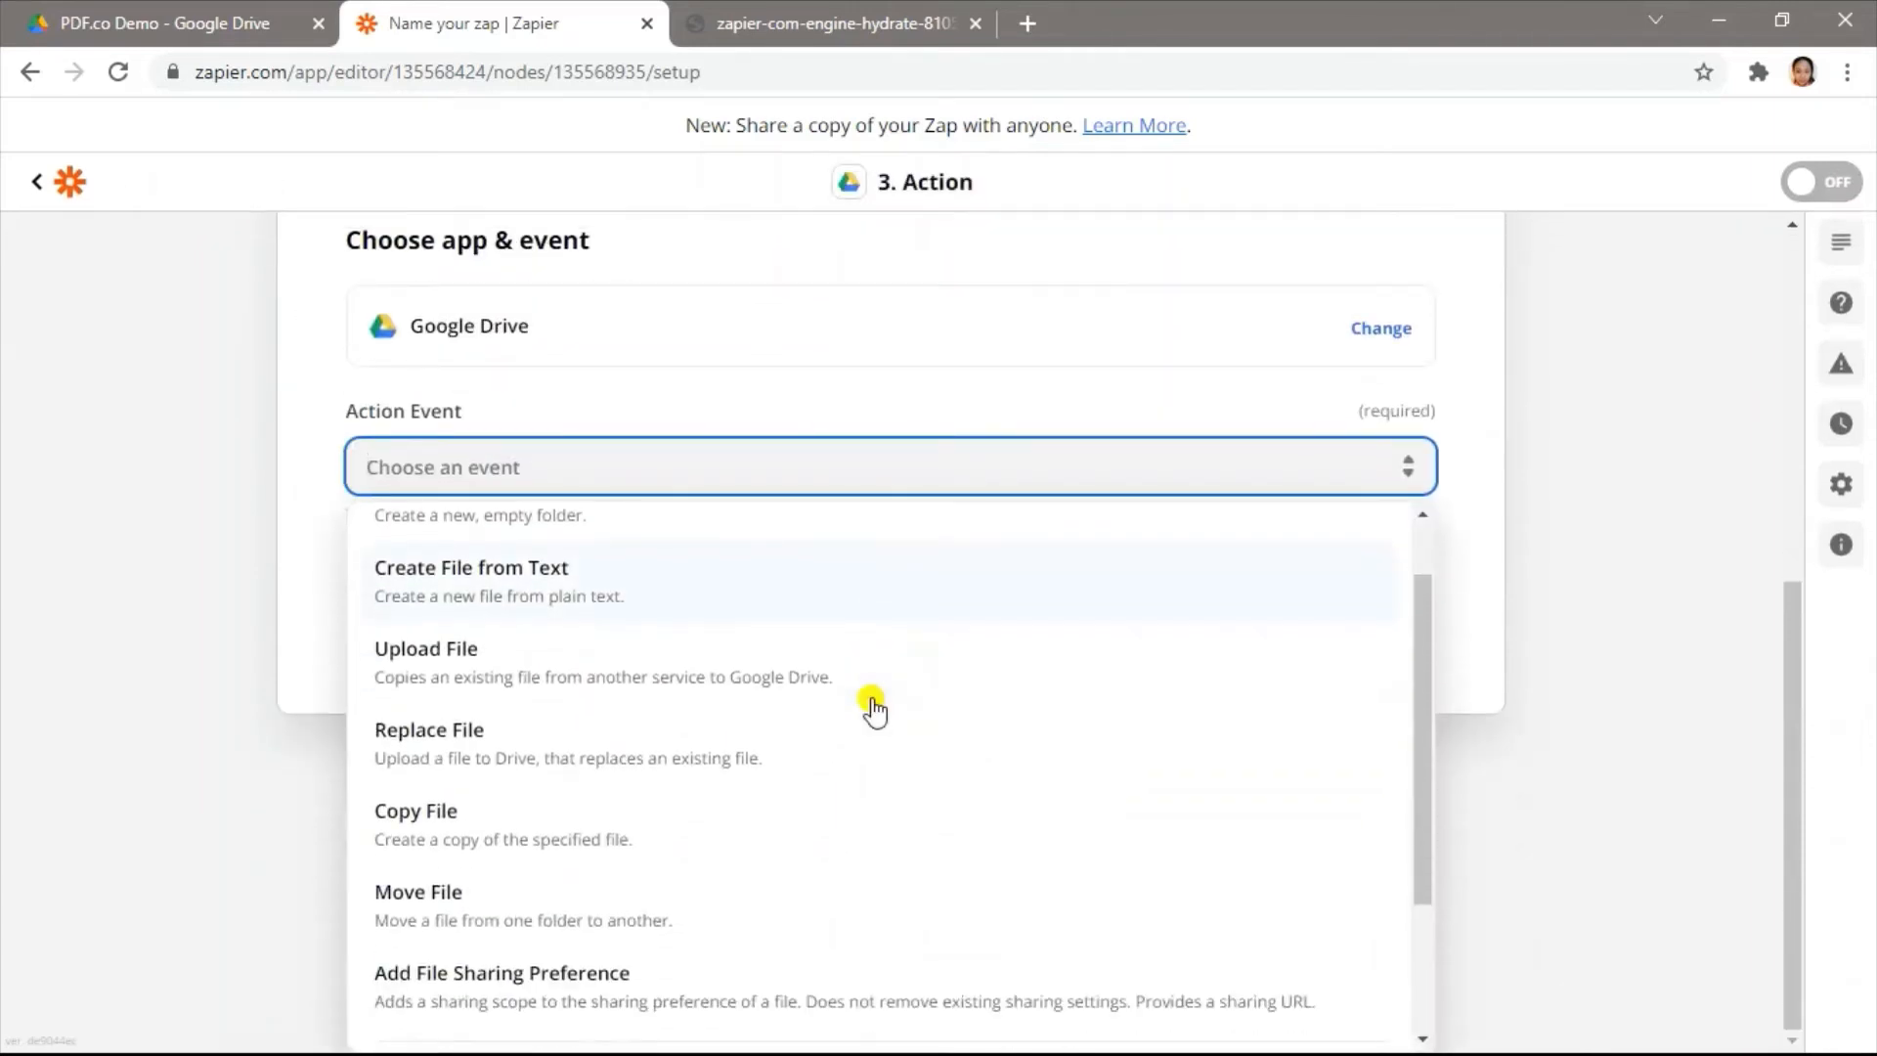
click(585, 675)
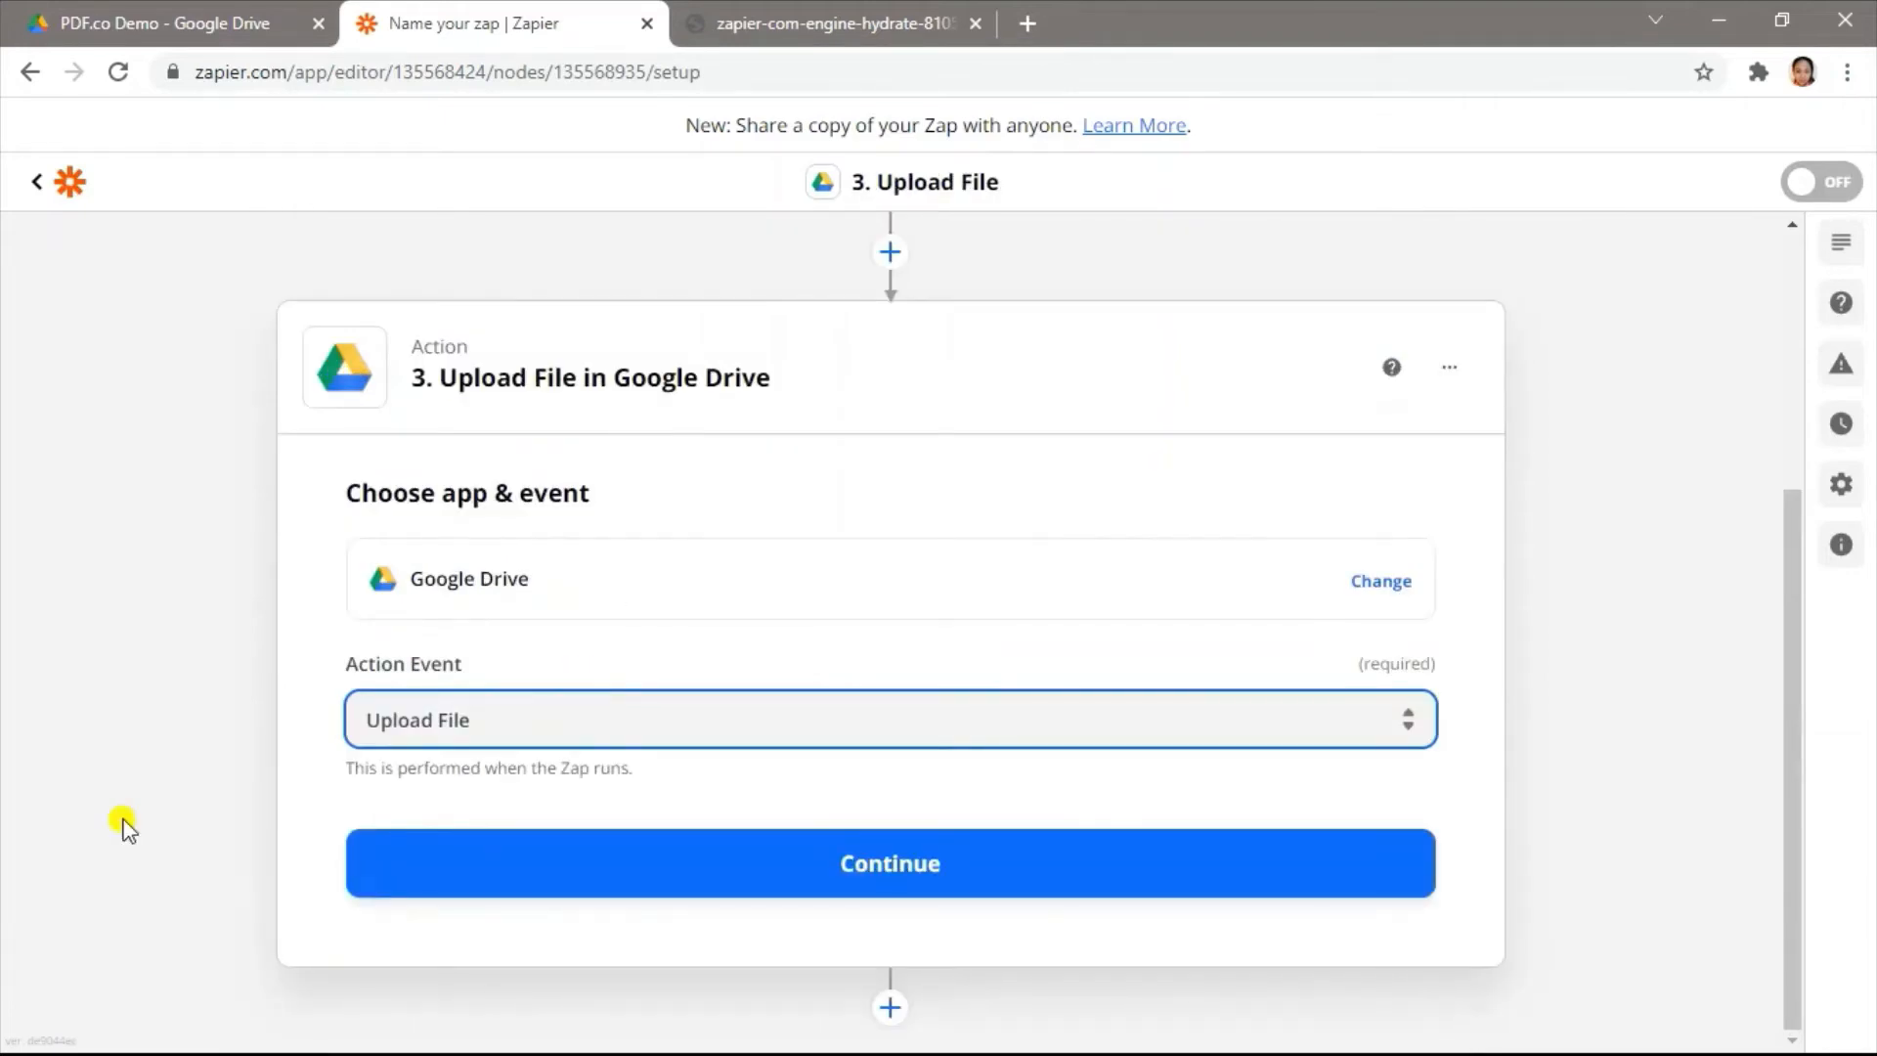
click(900, 865)
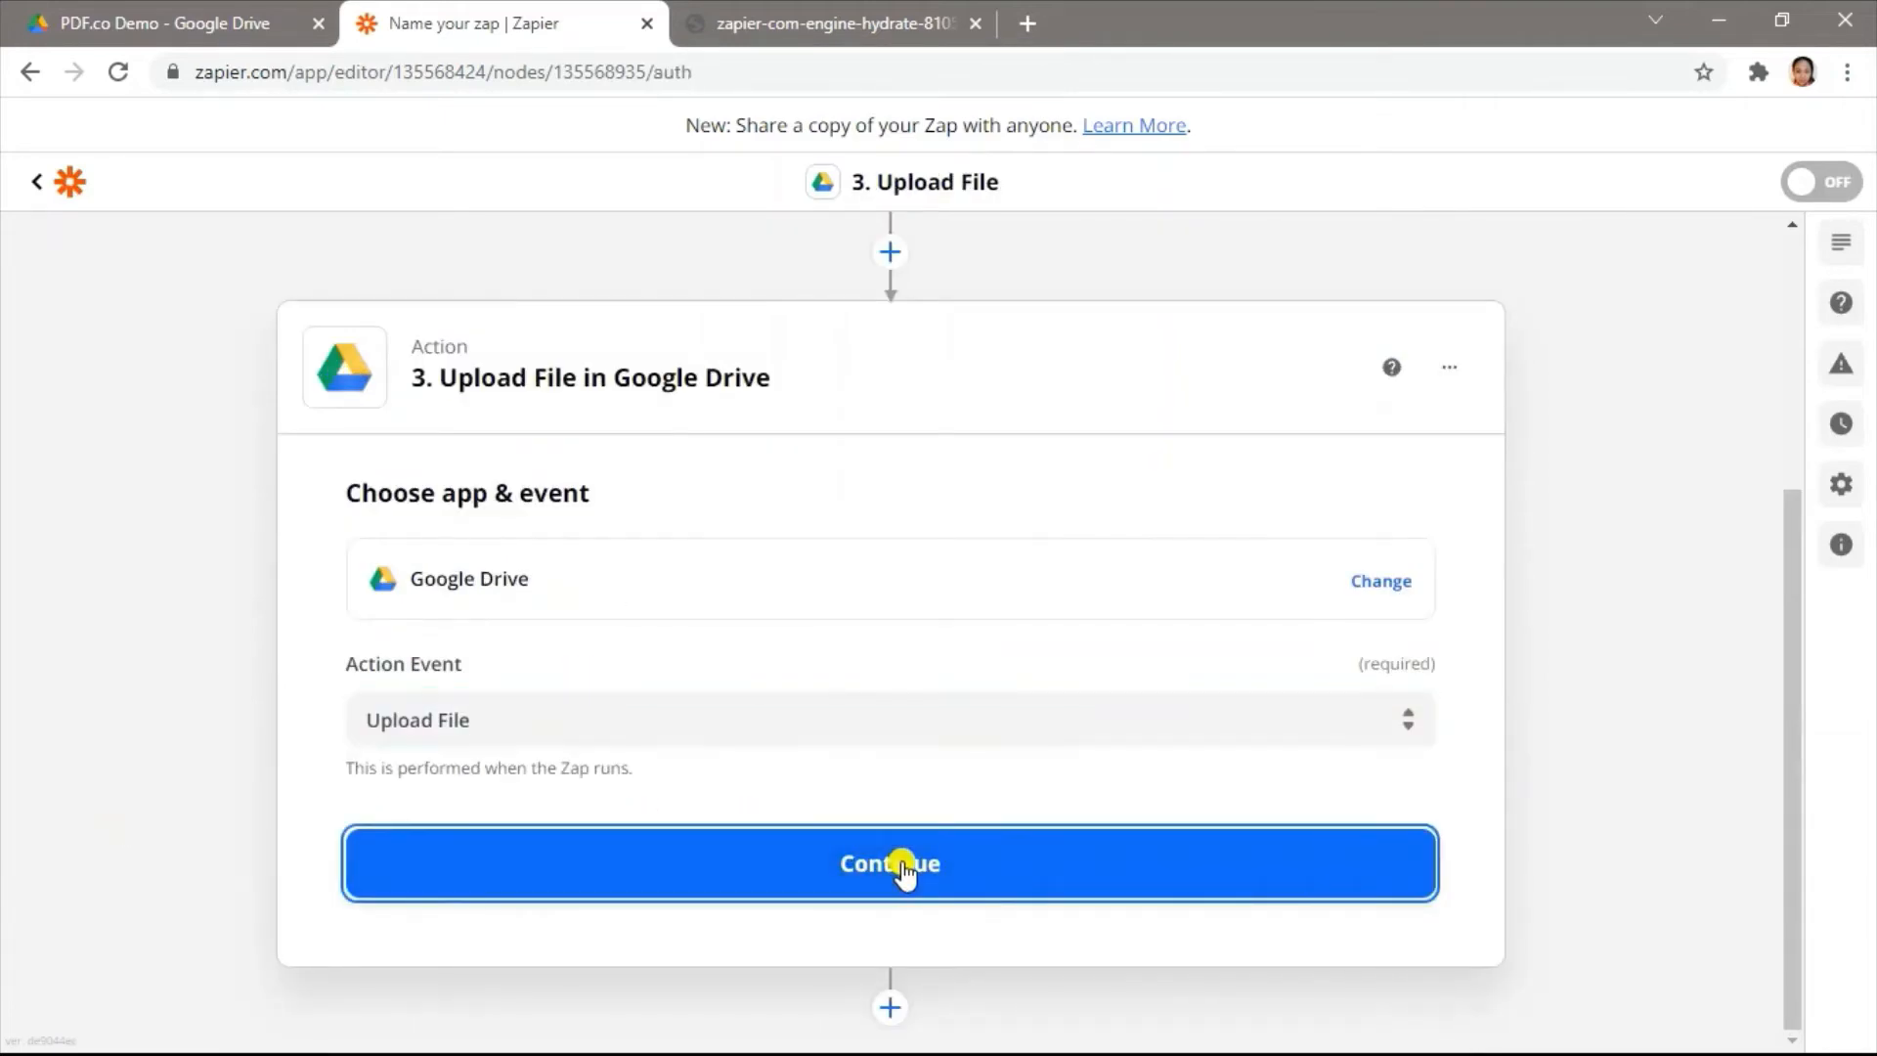
Step: Select the connected Google Drive account for the Upload File action and continue to the action setup
click(836, 753)
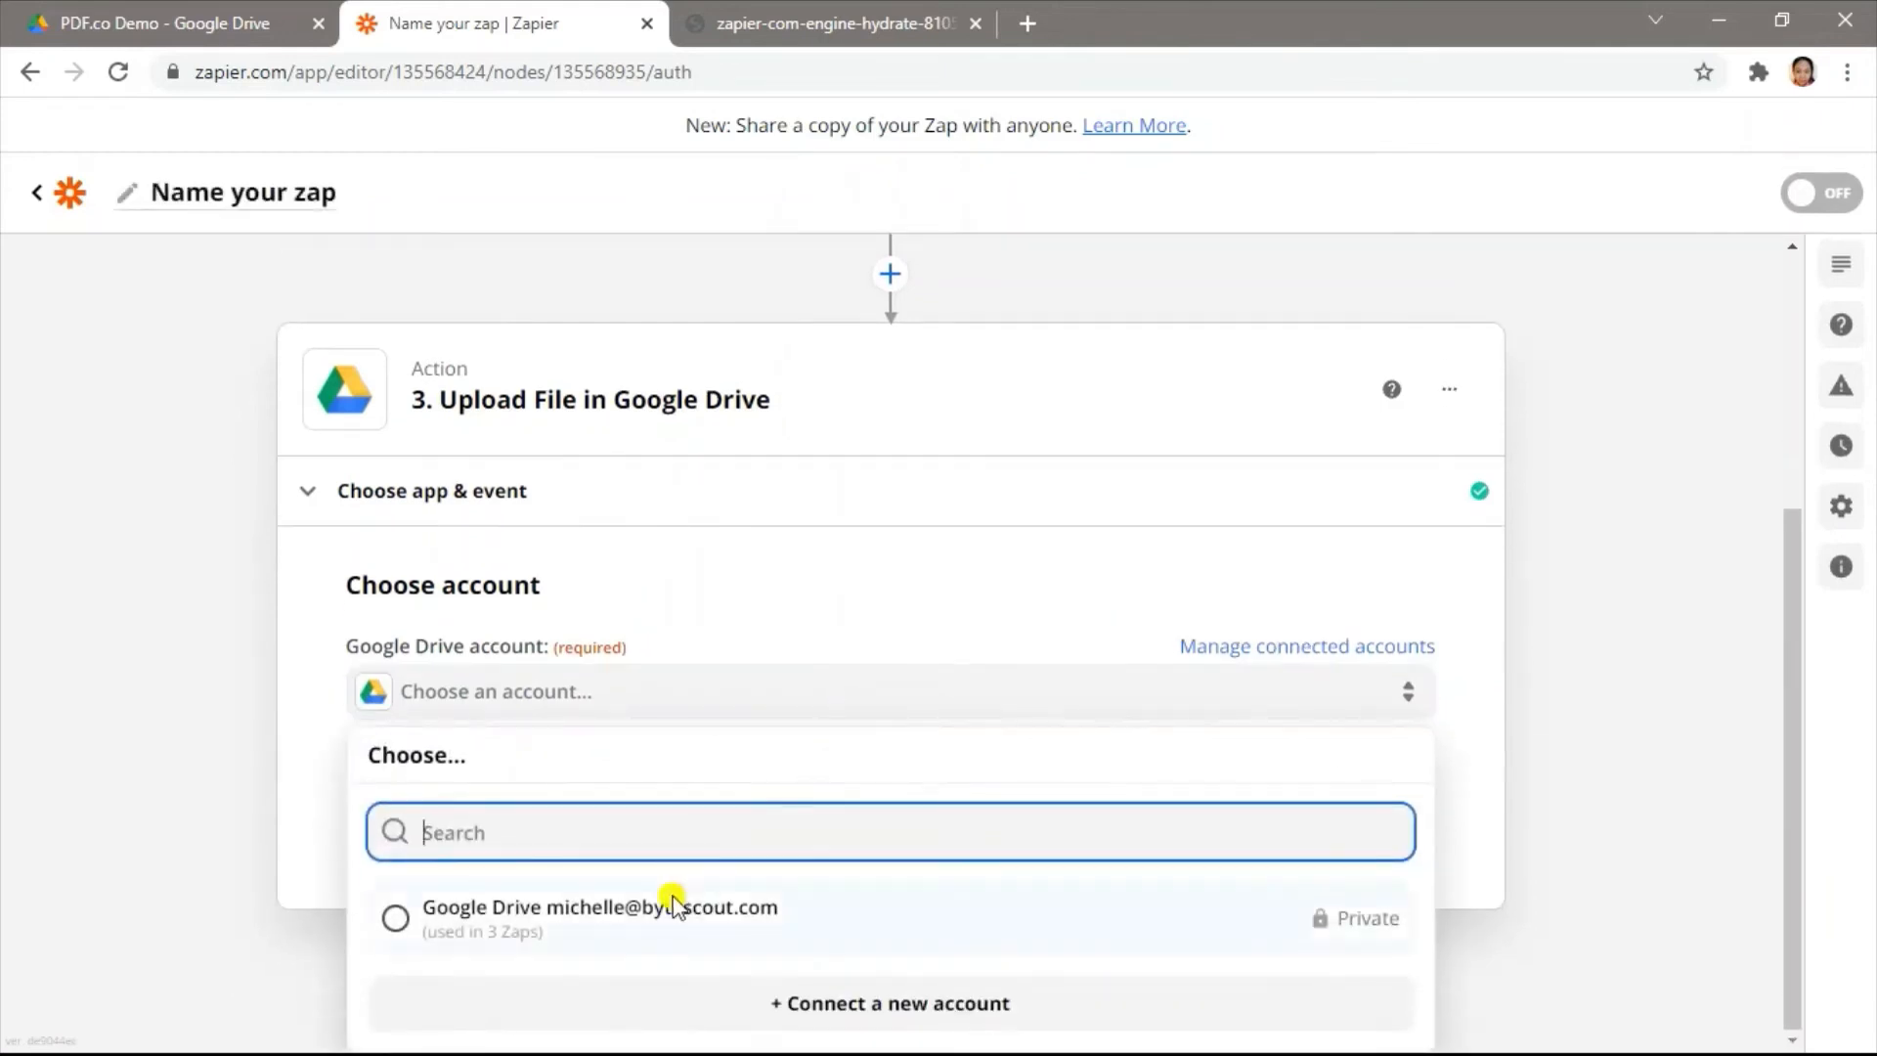
click(660, 920)
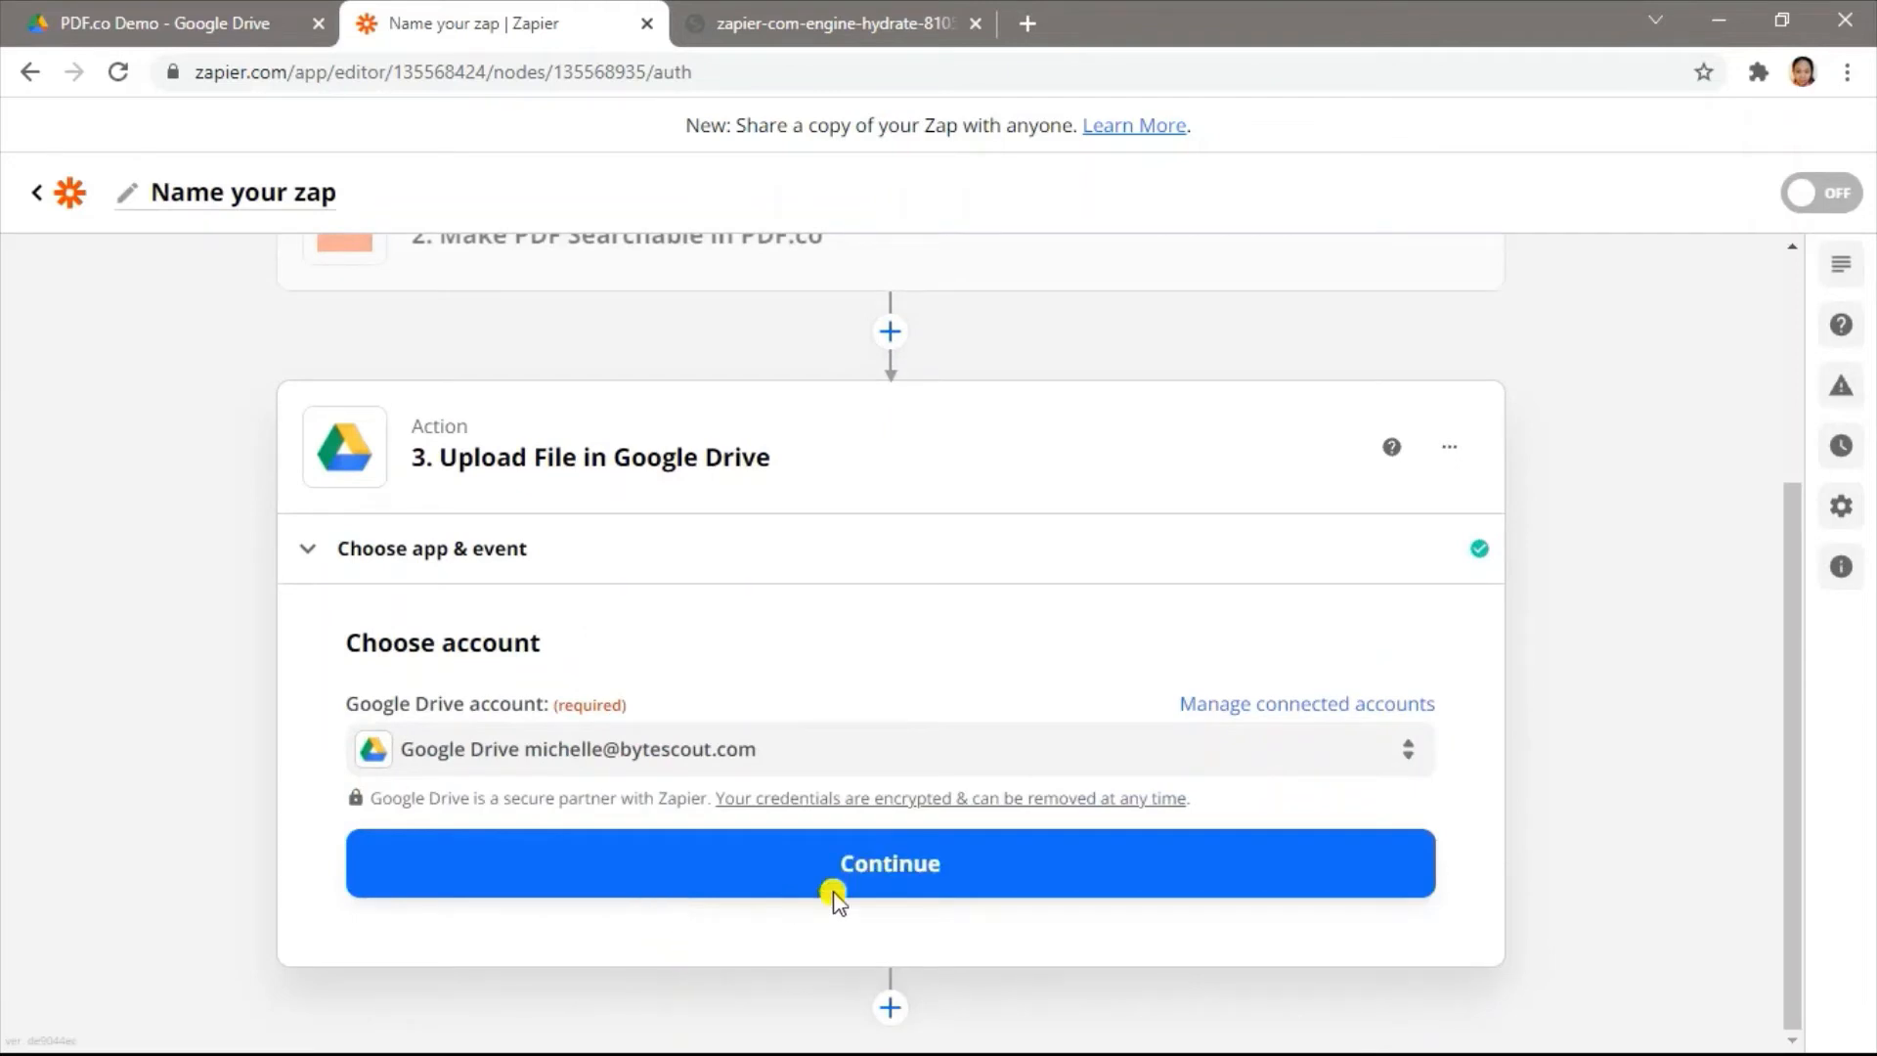
click(873, 892)
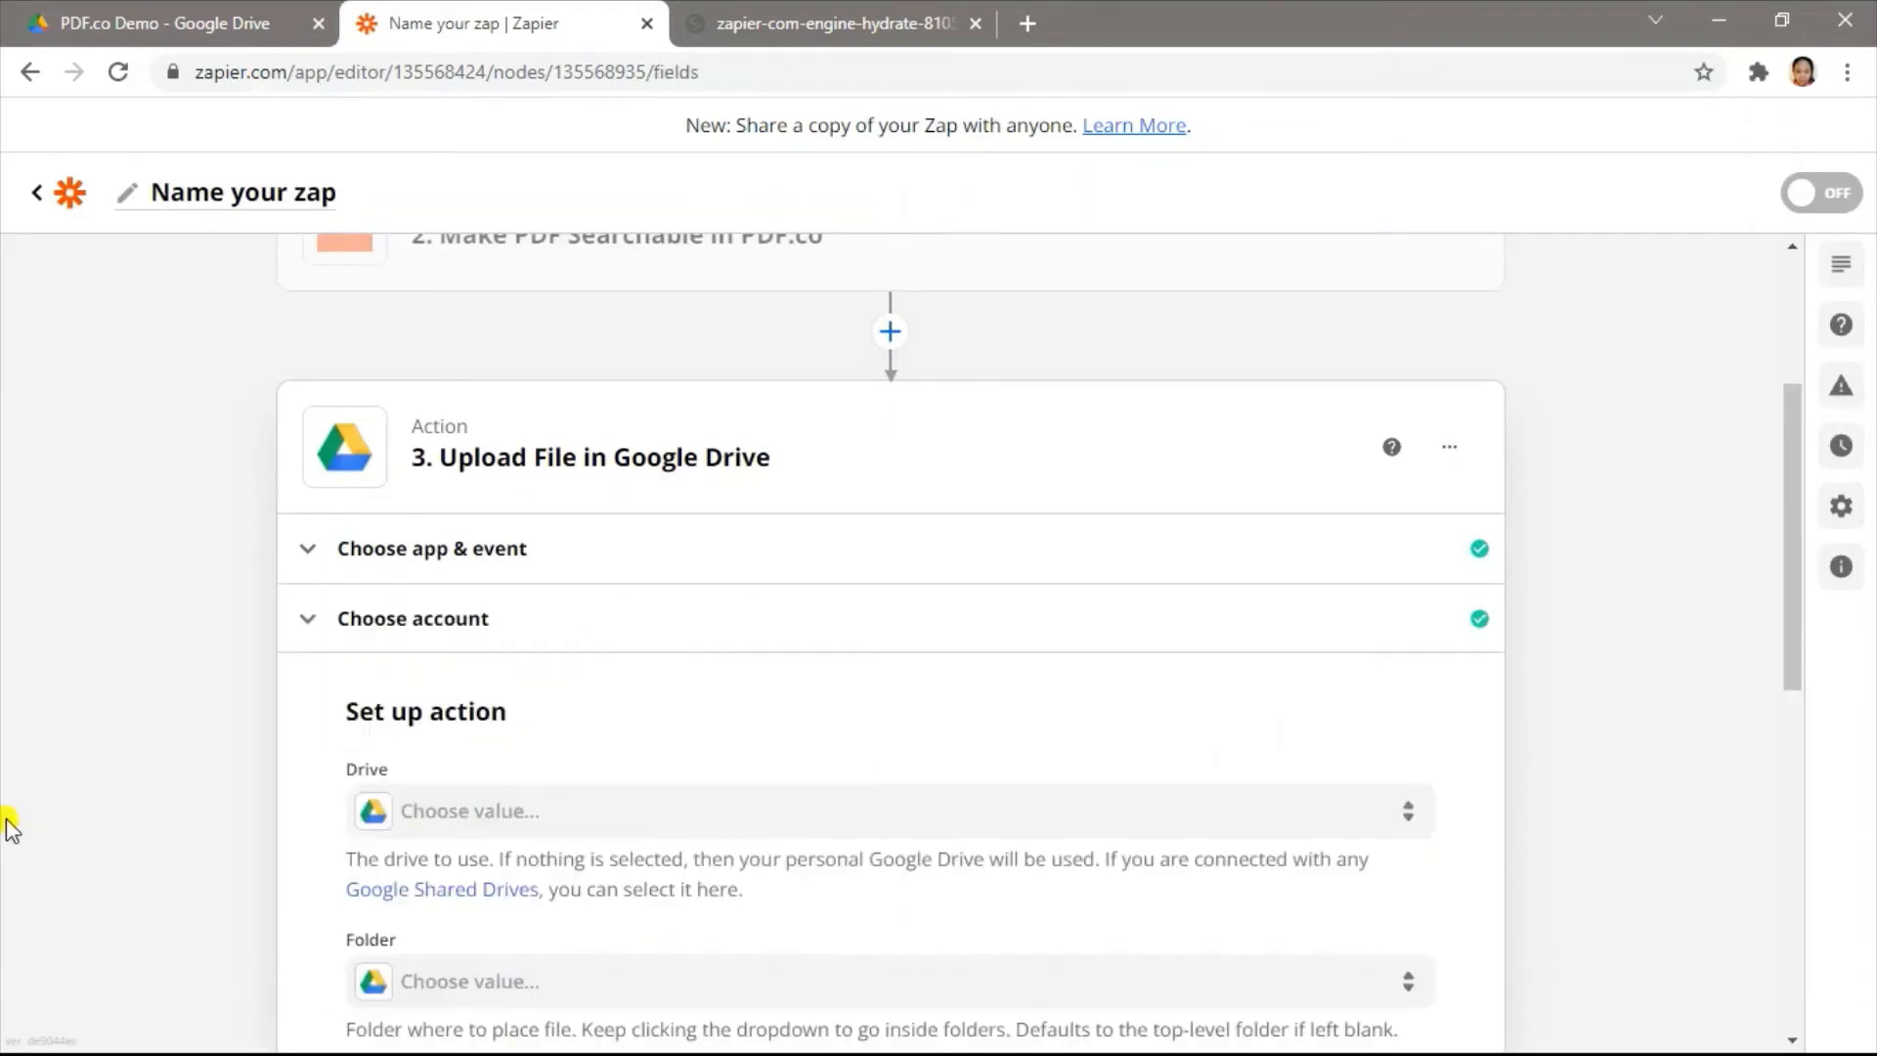
Step: Set the upload destination to the PDF.co Demo folder in My Google Drive
scroll(200, 720, down, 3)
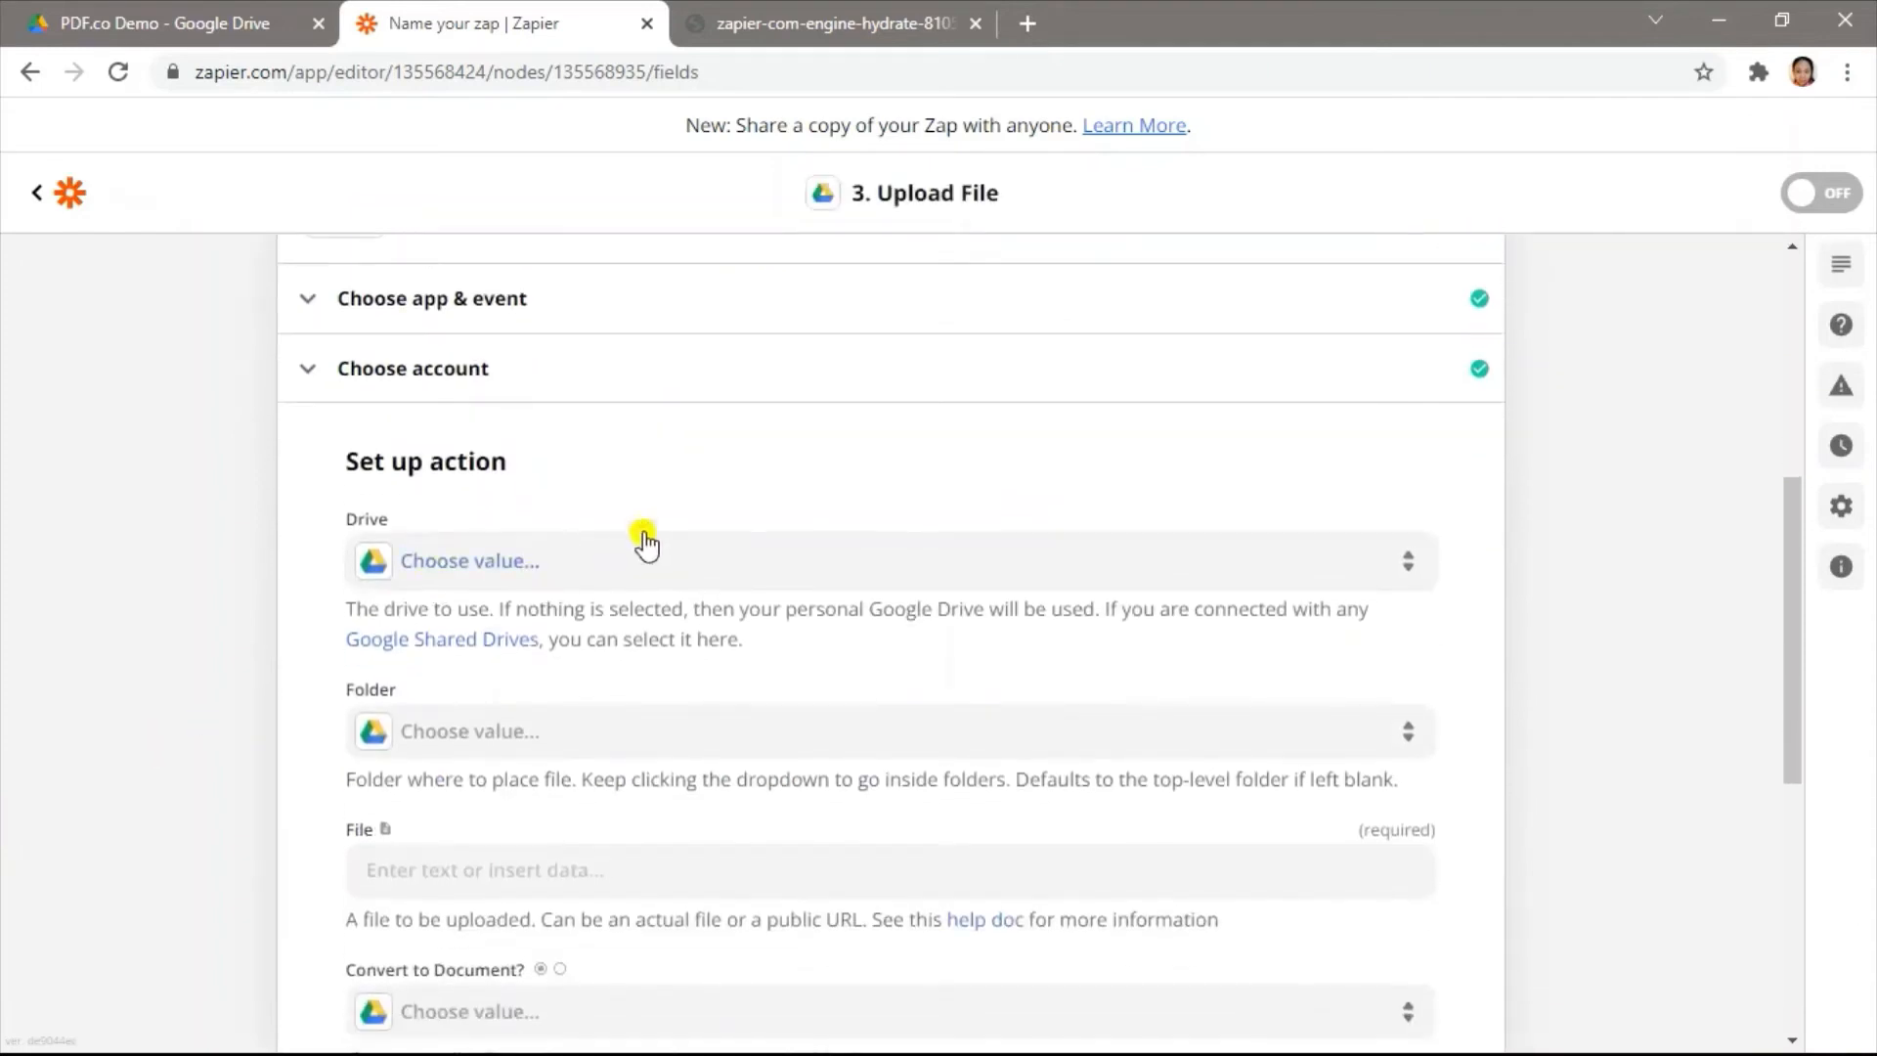
click(663, 554)
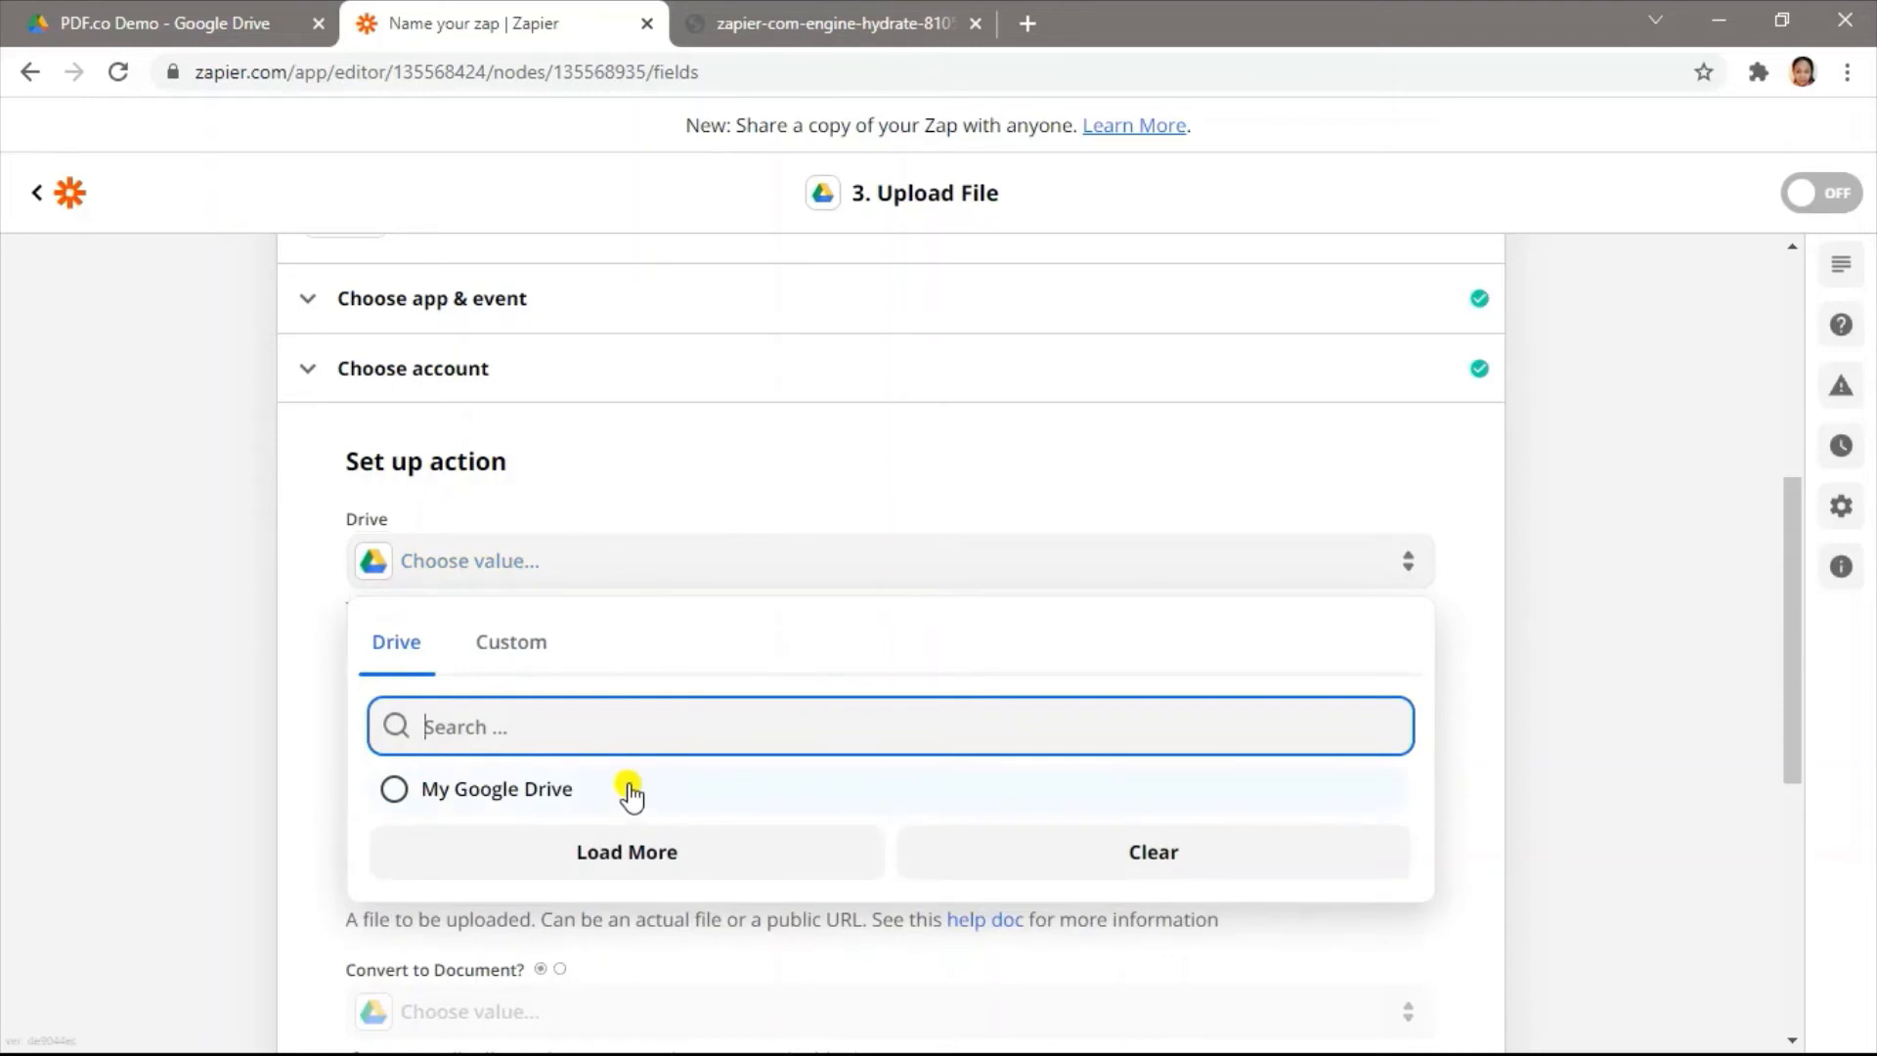
click(631, 792)
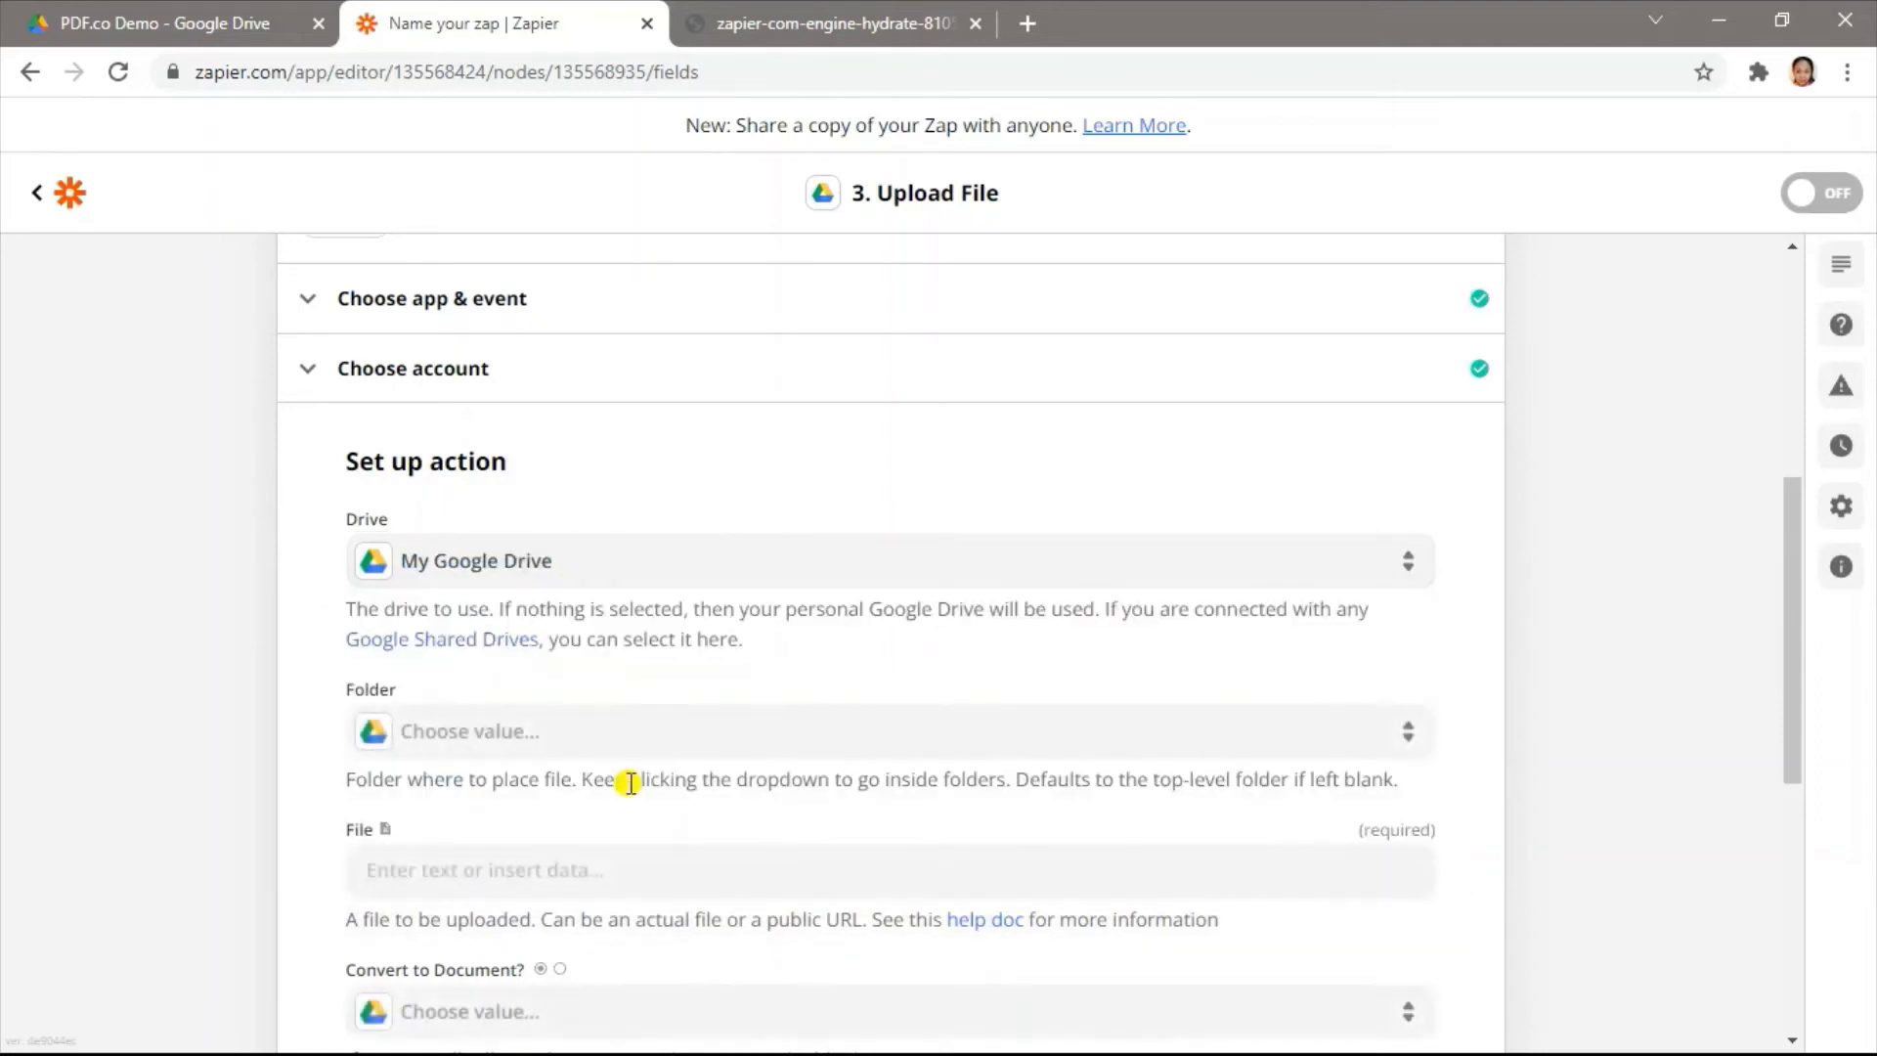
click(749, 729)
scroll(751, 728, down, 2)
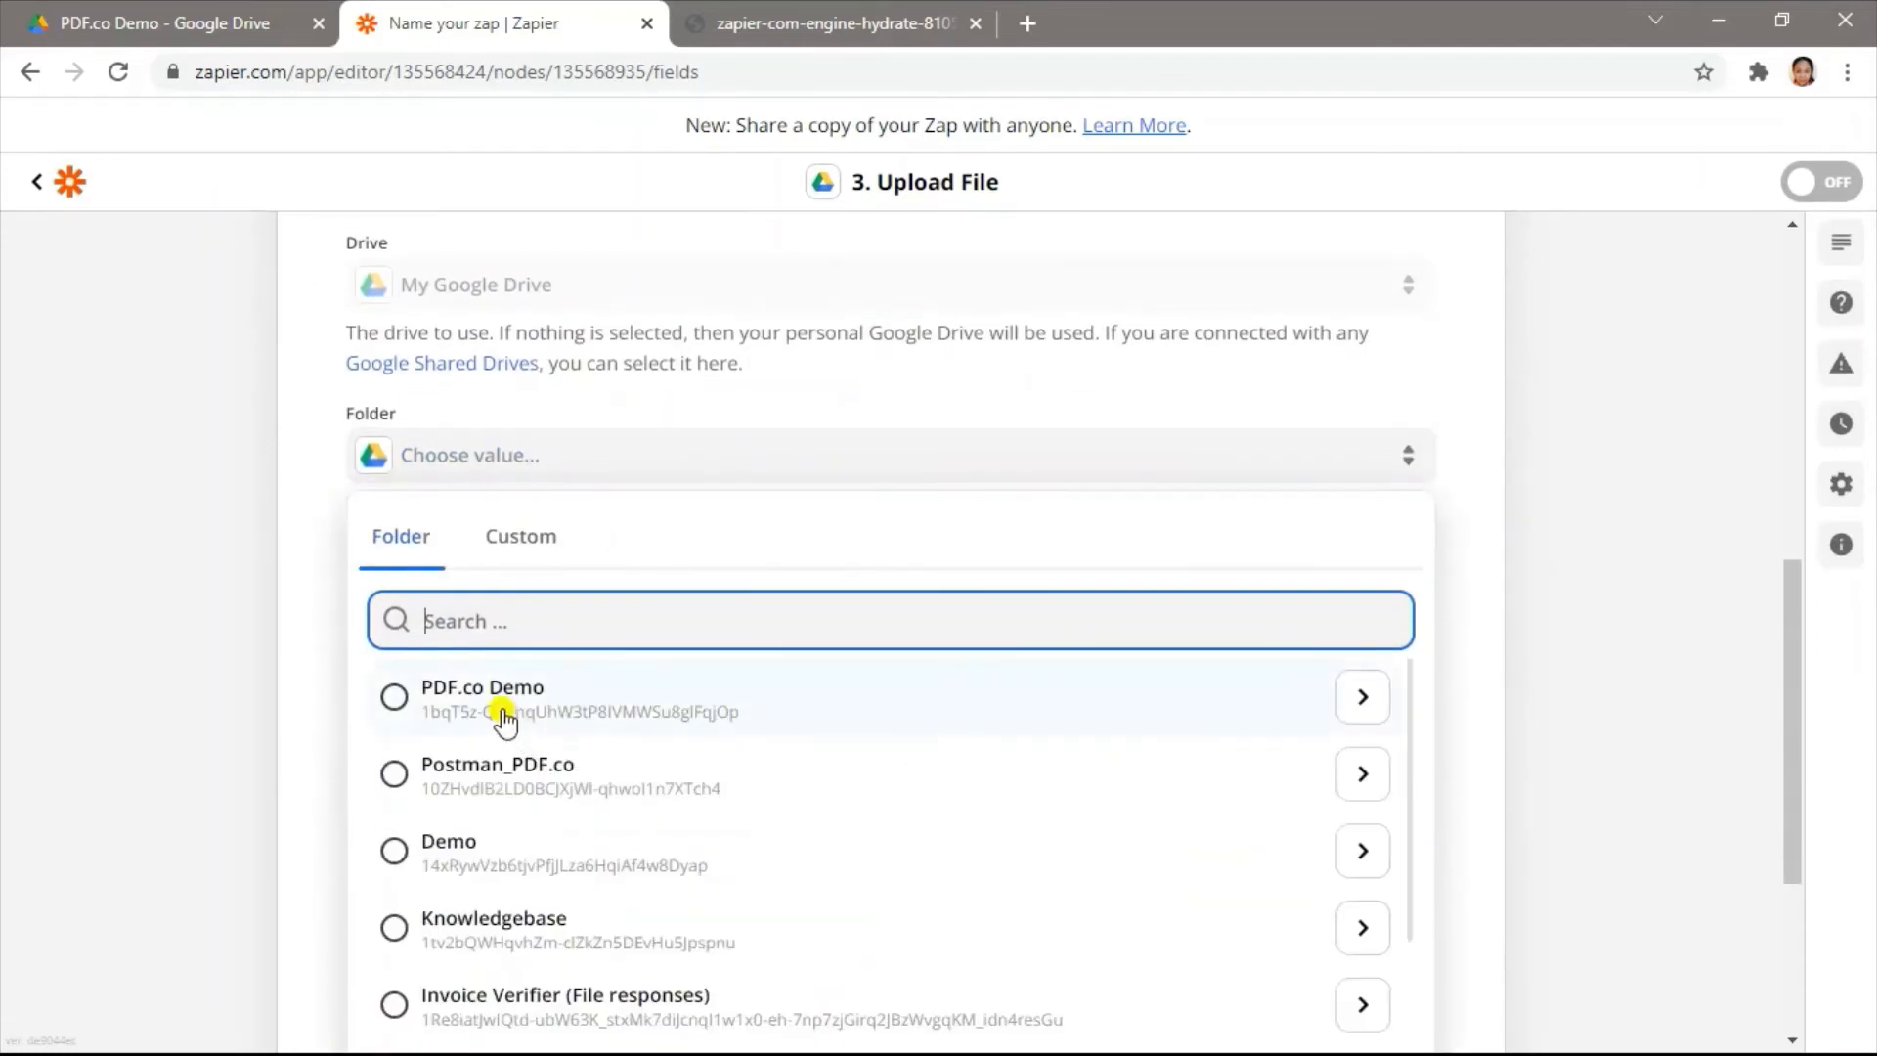
click(503, 721)
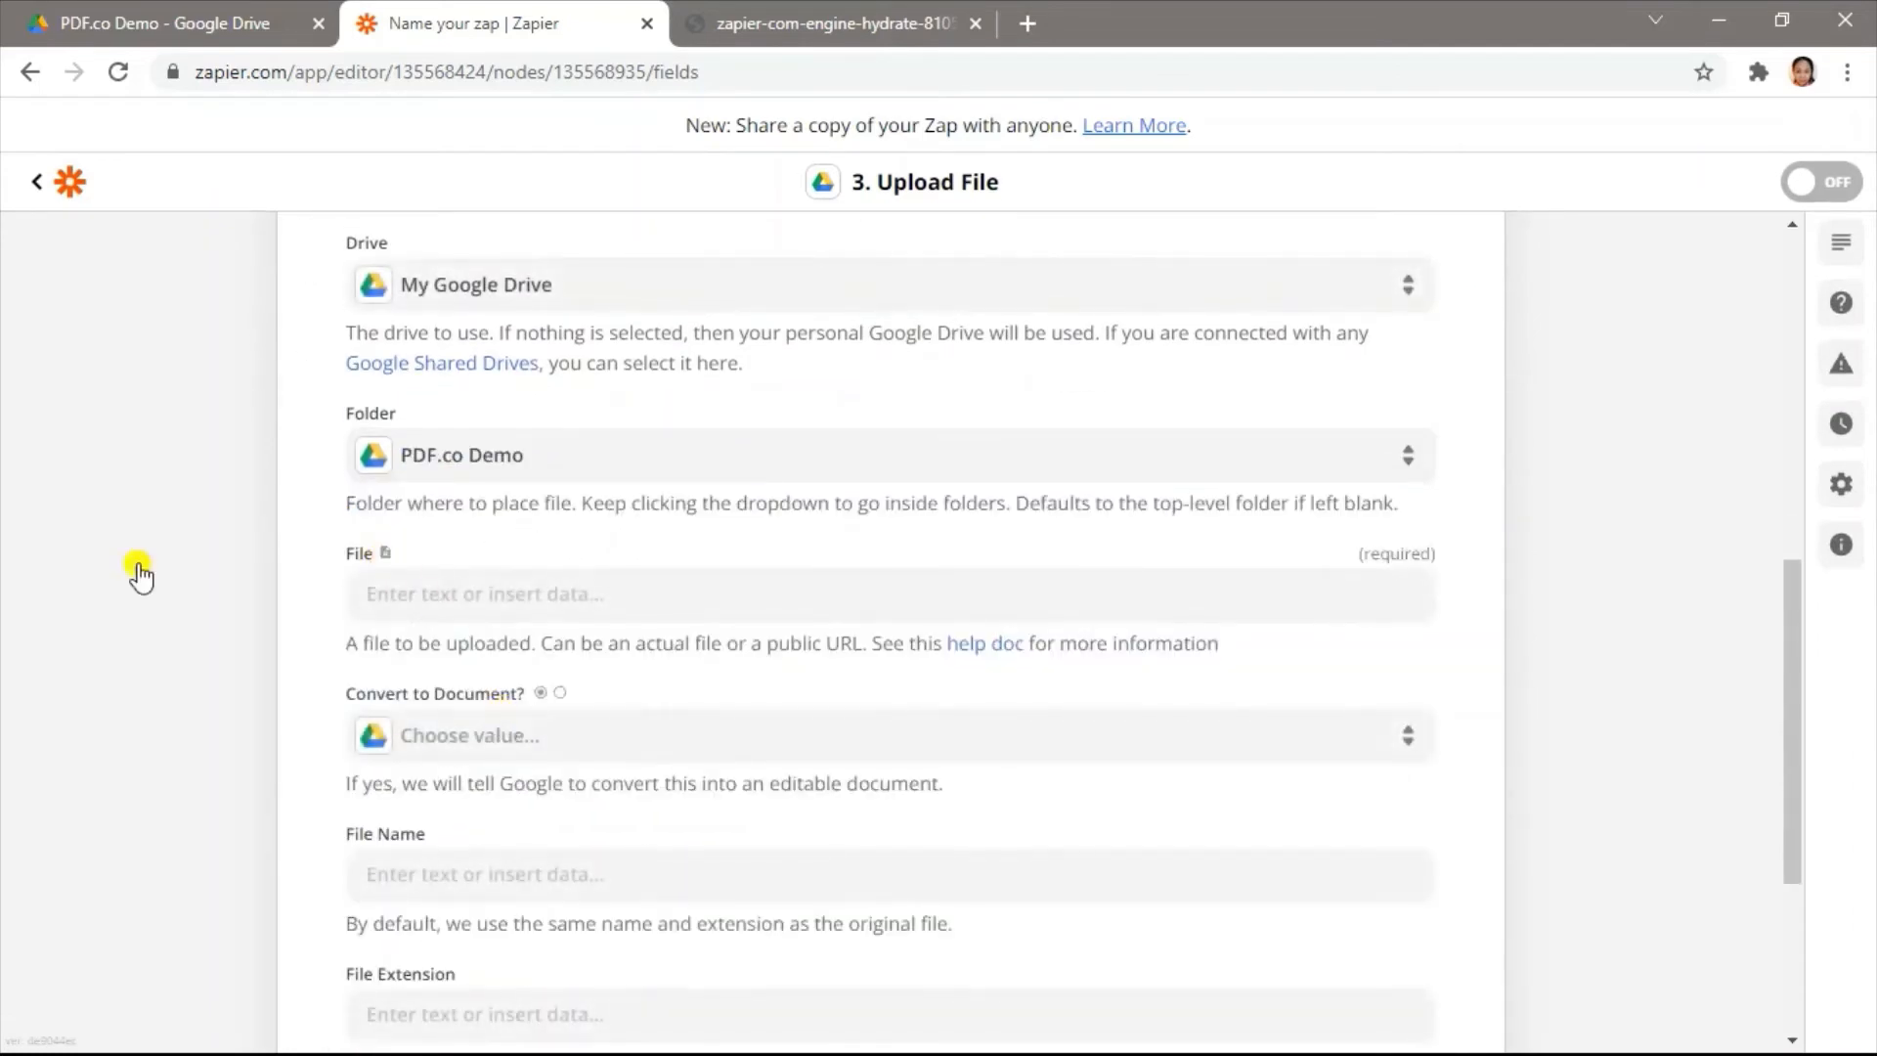
Step: Map the Upload File action's File field to the URL output of the Make PDF Searchable step
scroll(137, 572, down, 1)
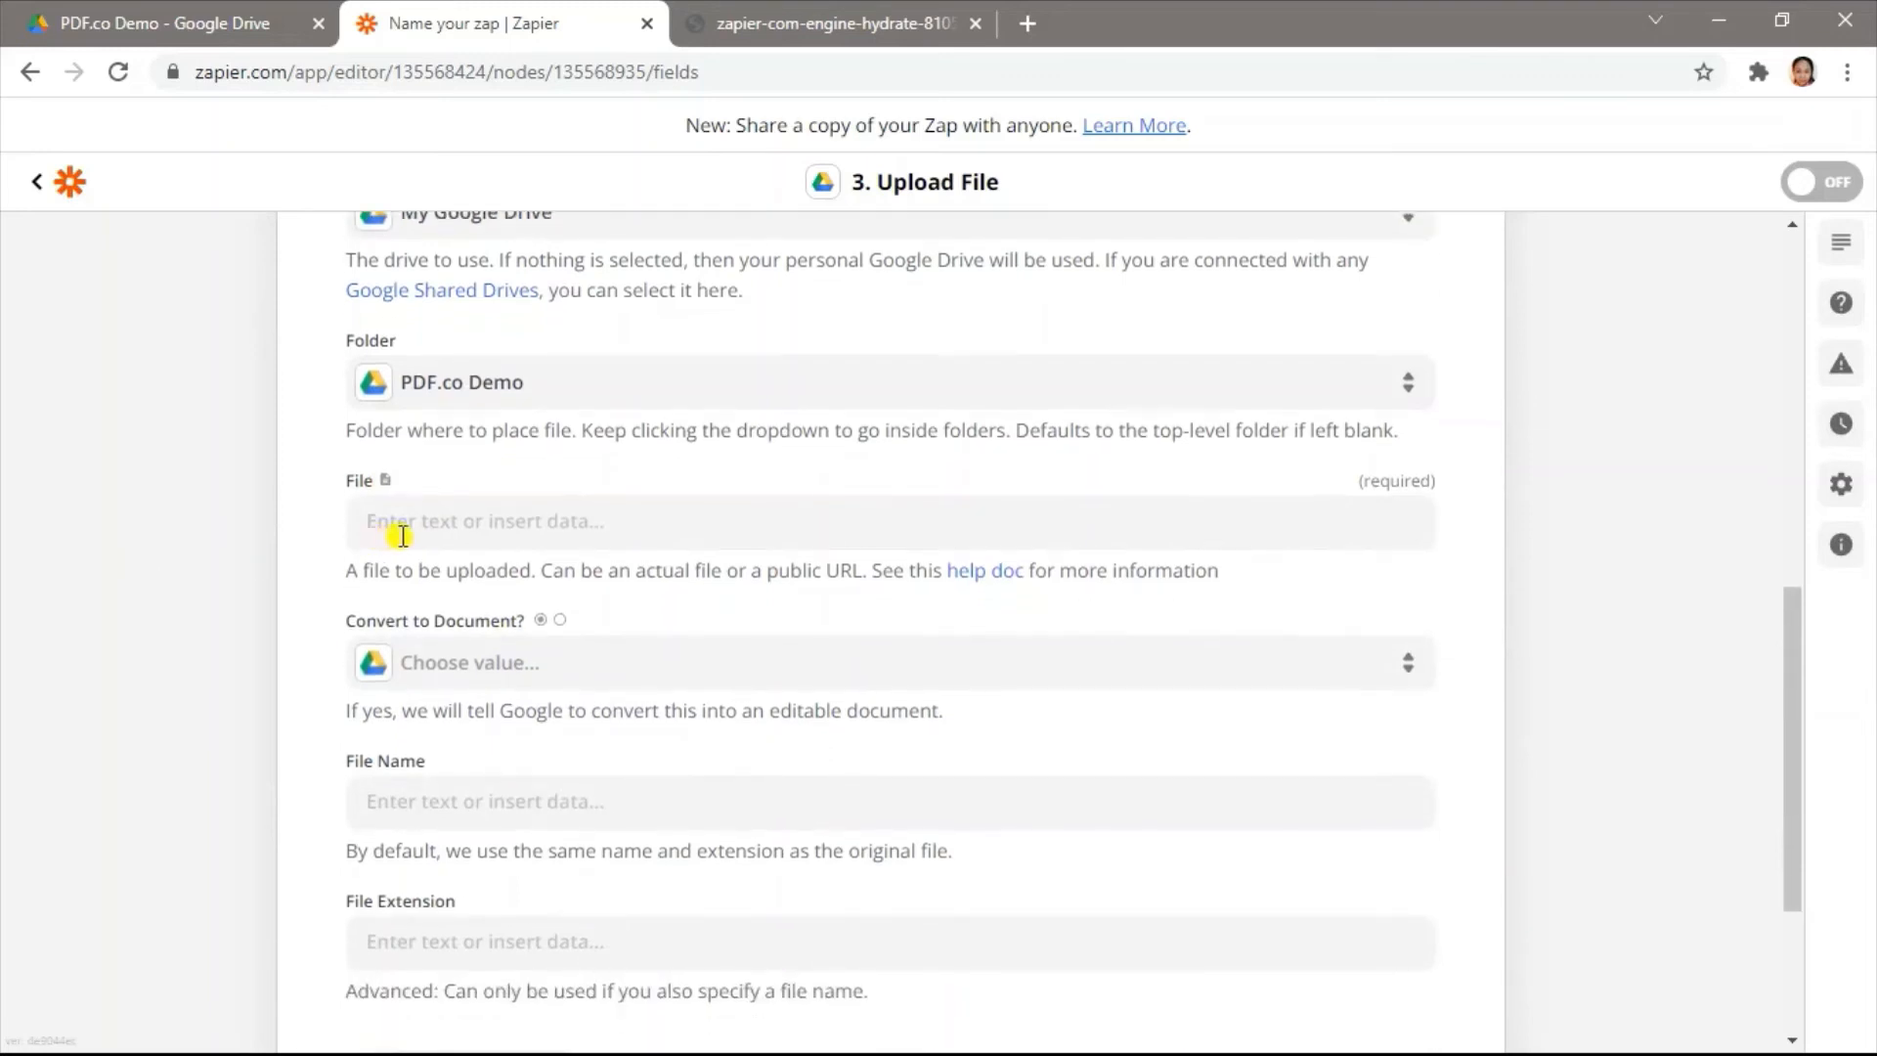
click(459, 525)
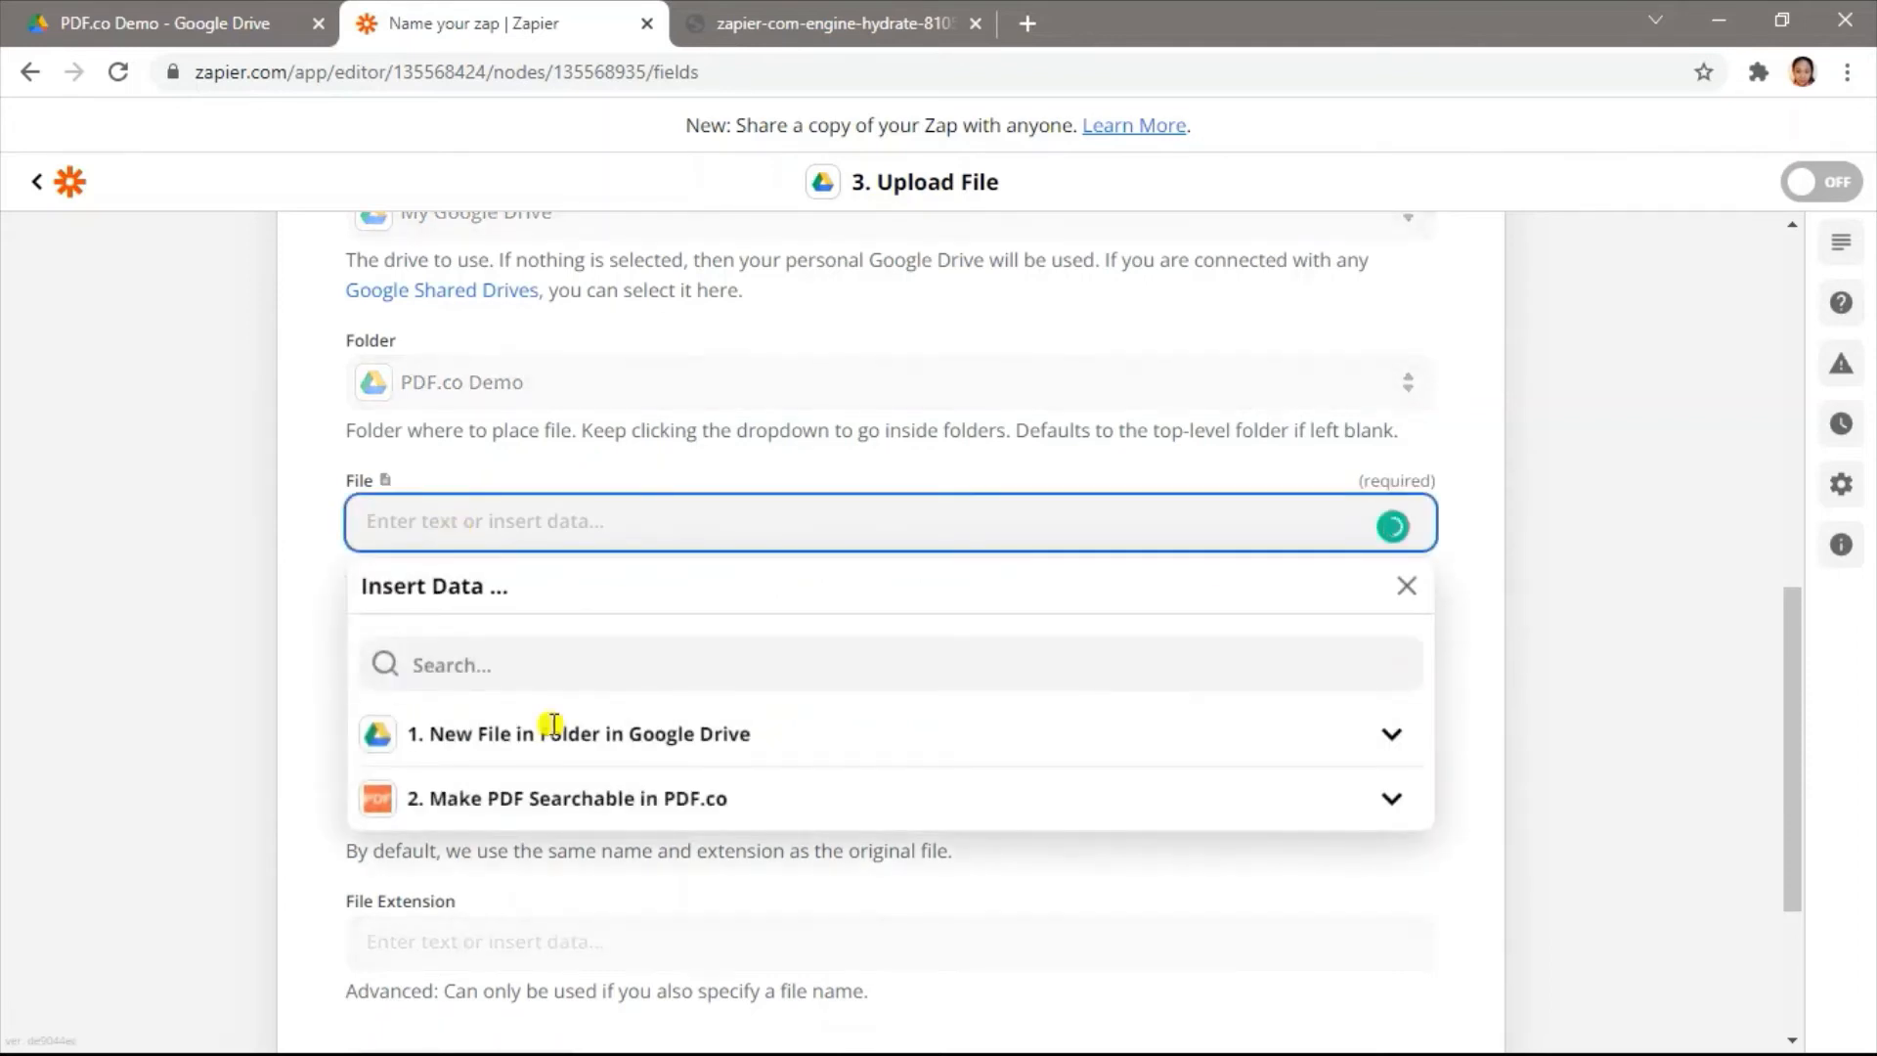
click(554, 797)
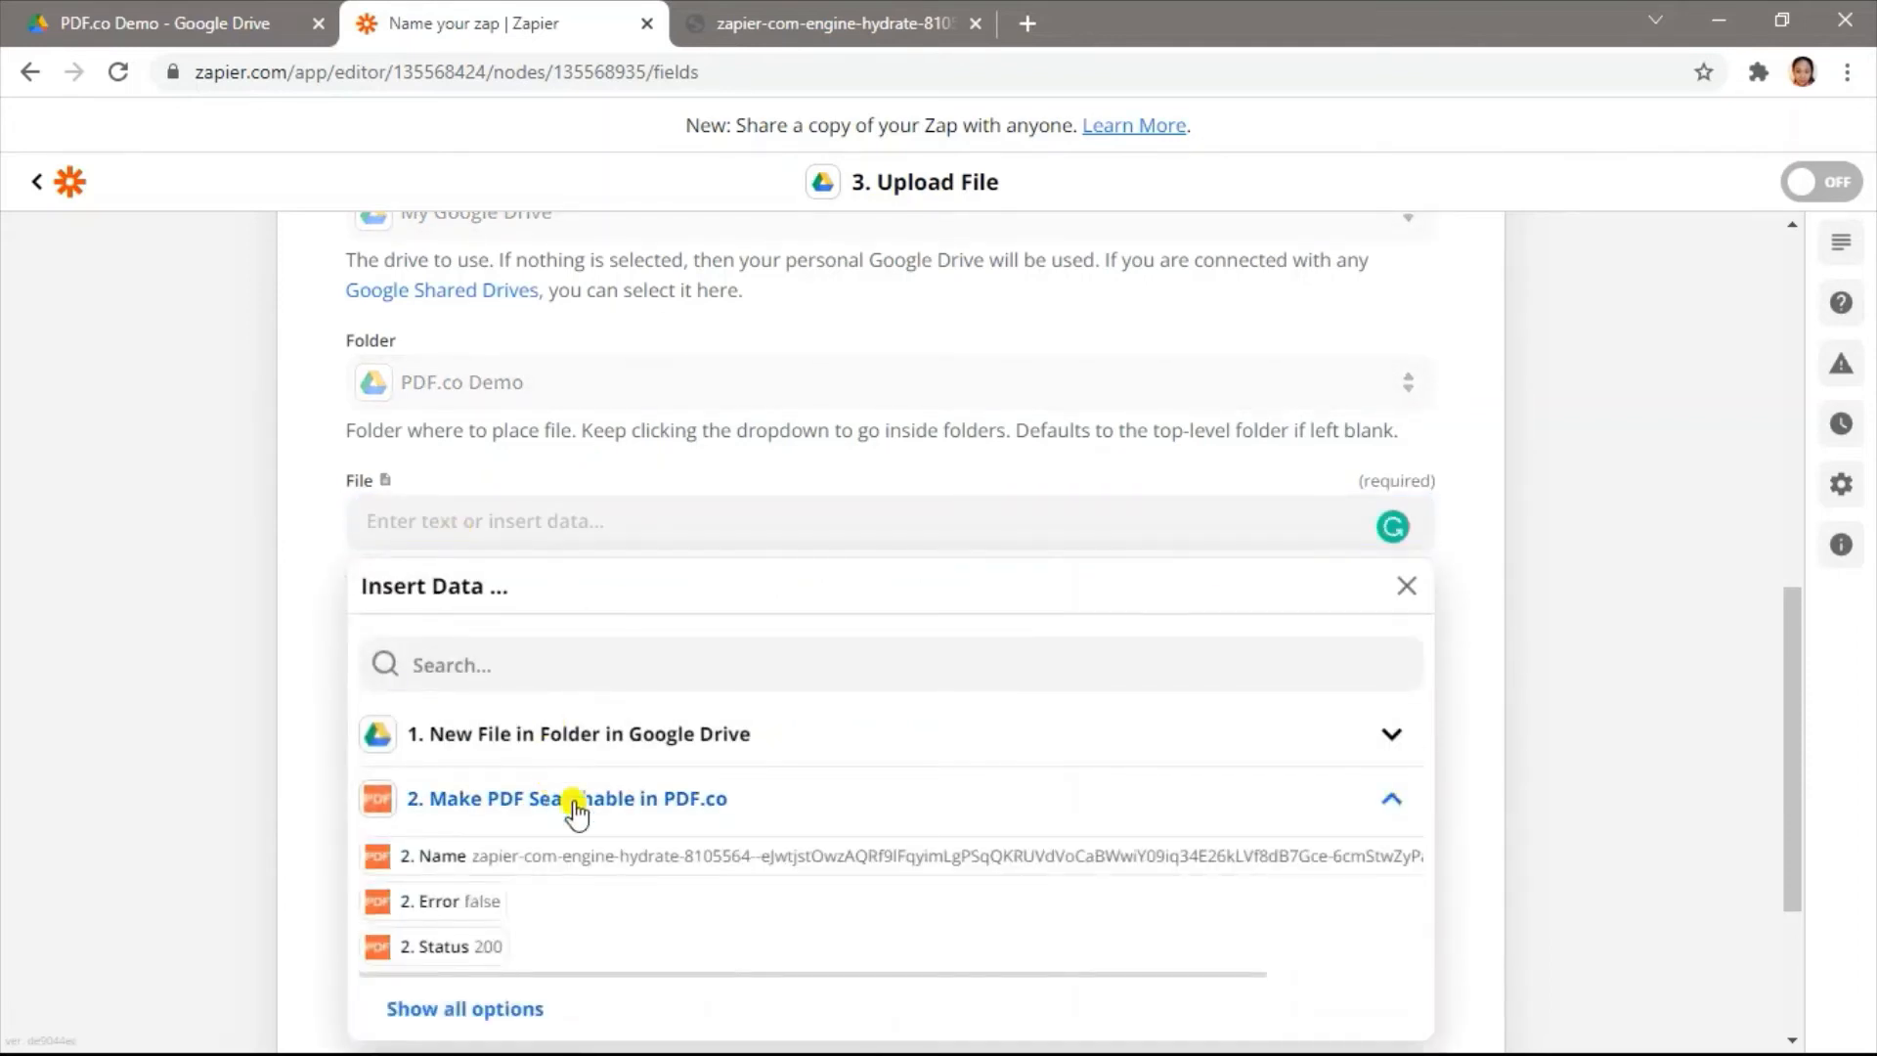
scroll(612, 872, down, 2)
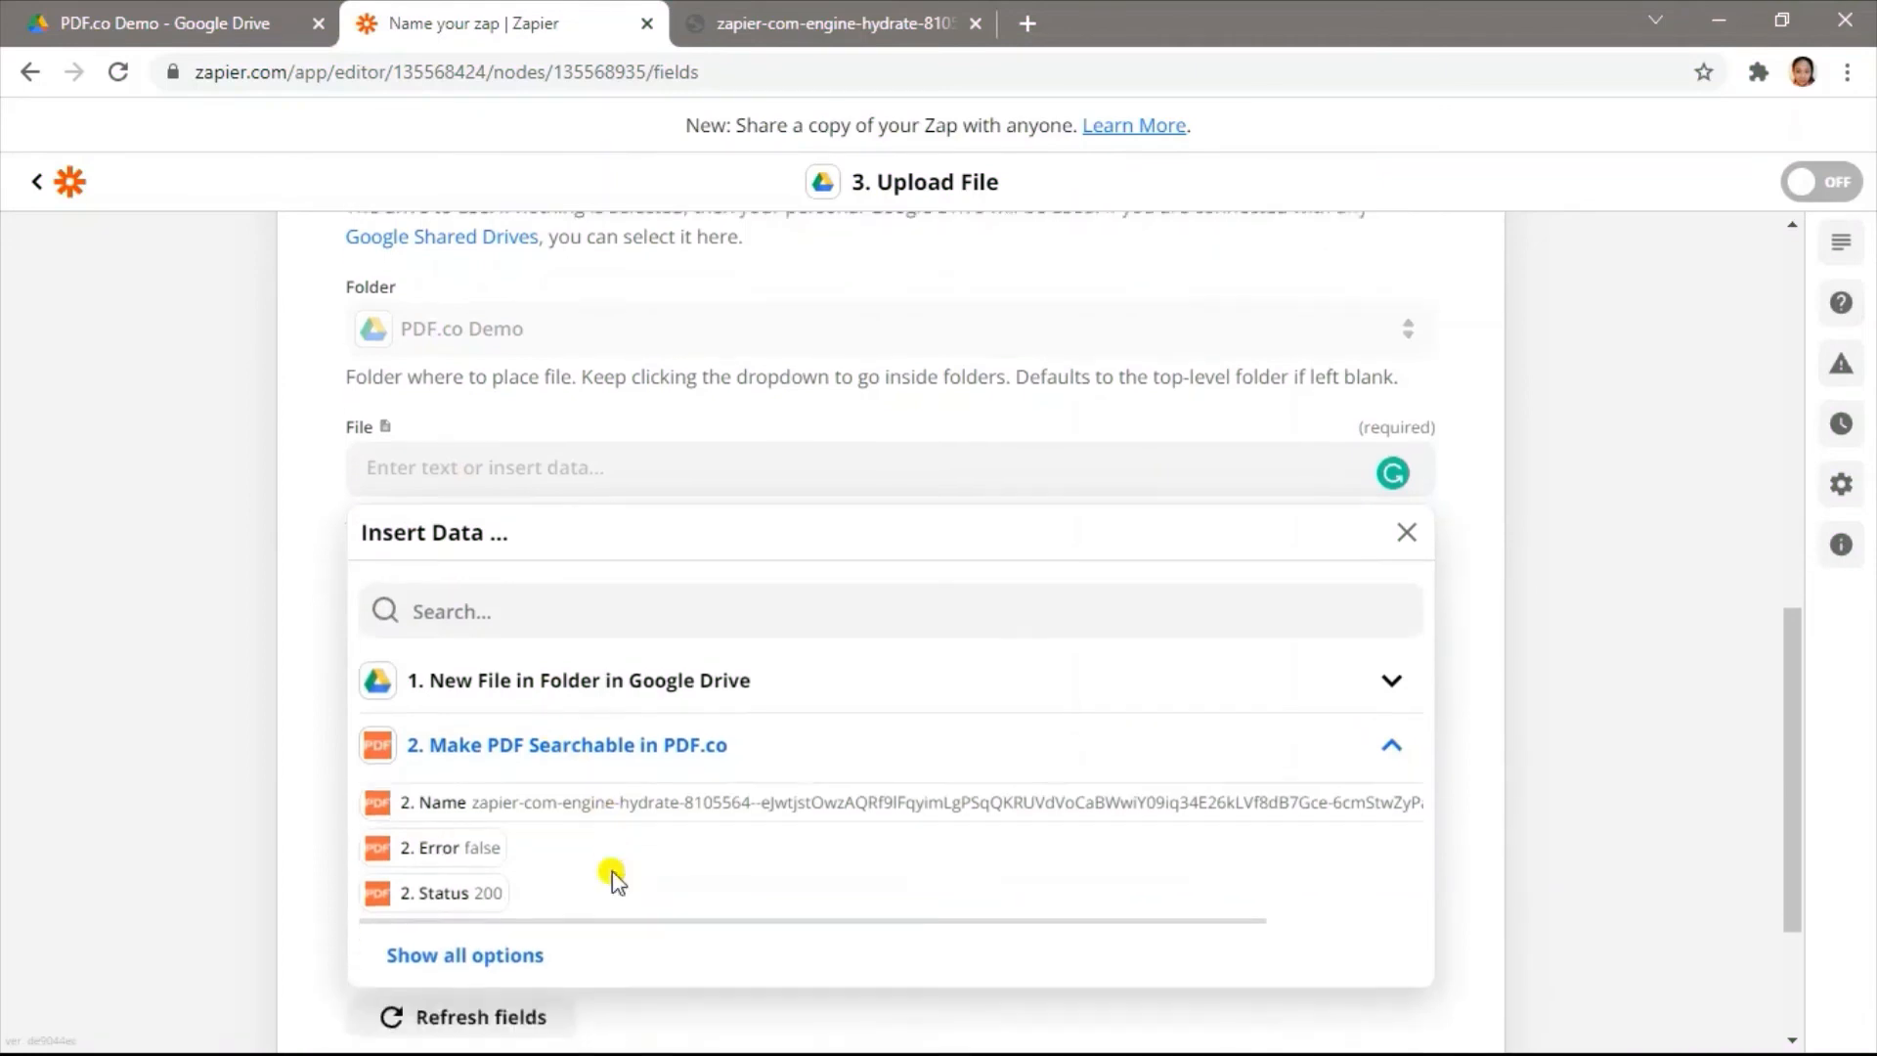
click(511, 898)
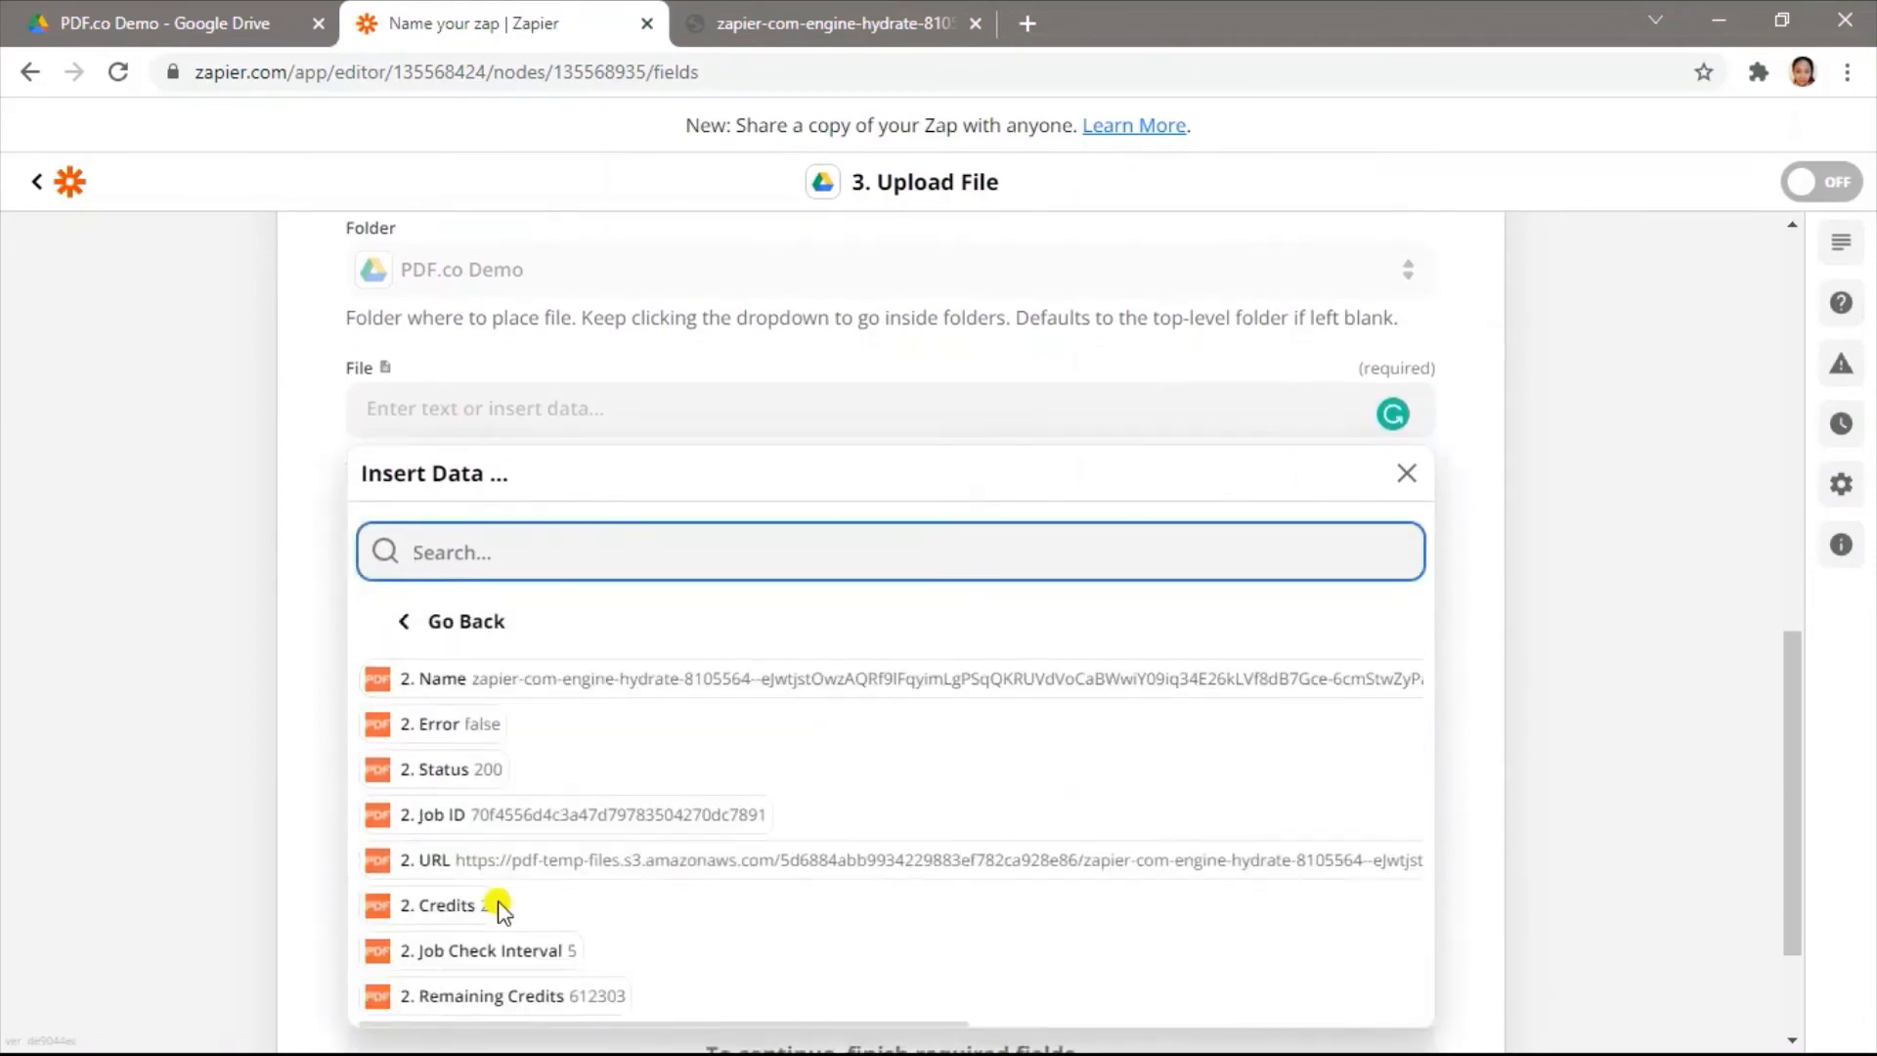
click(560, 864)
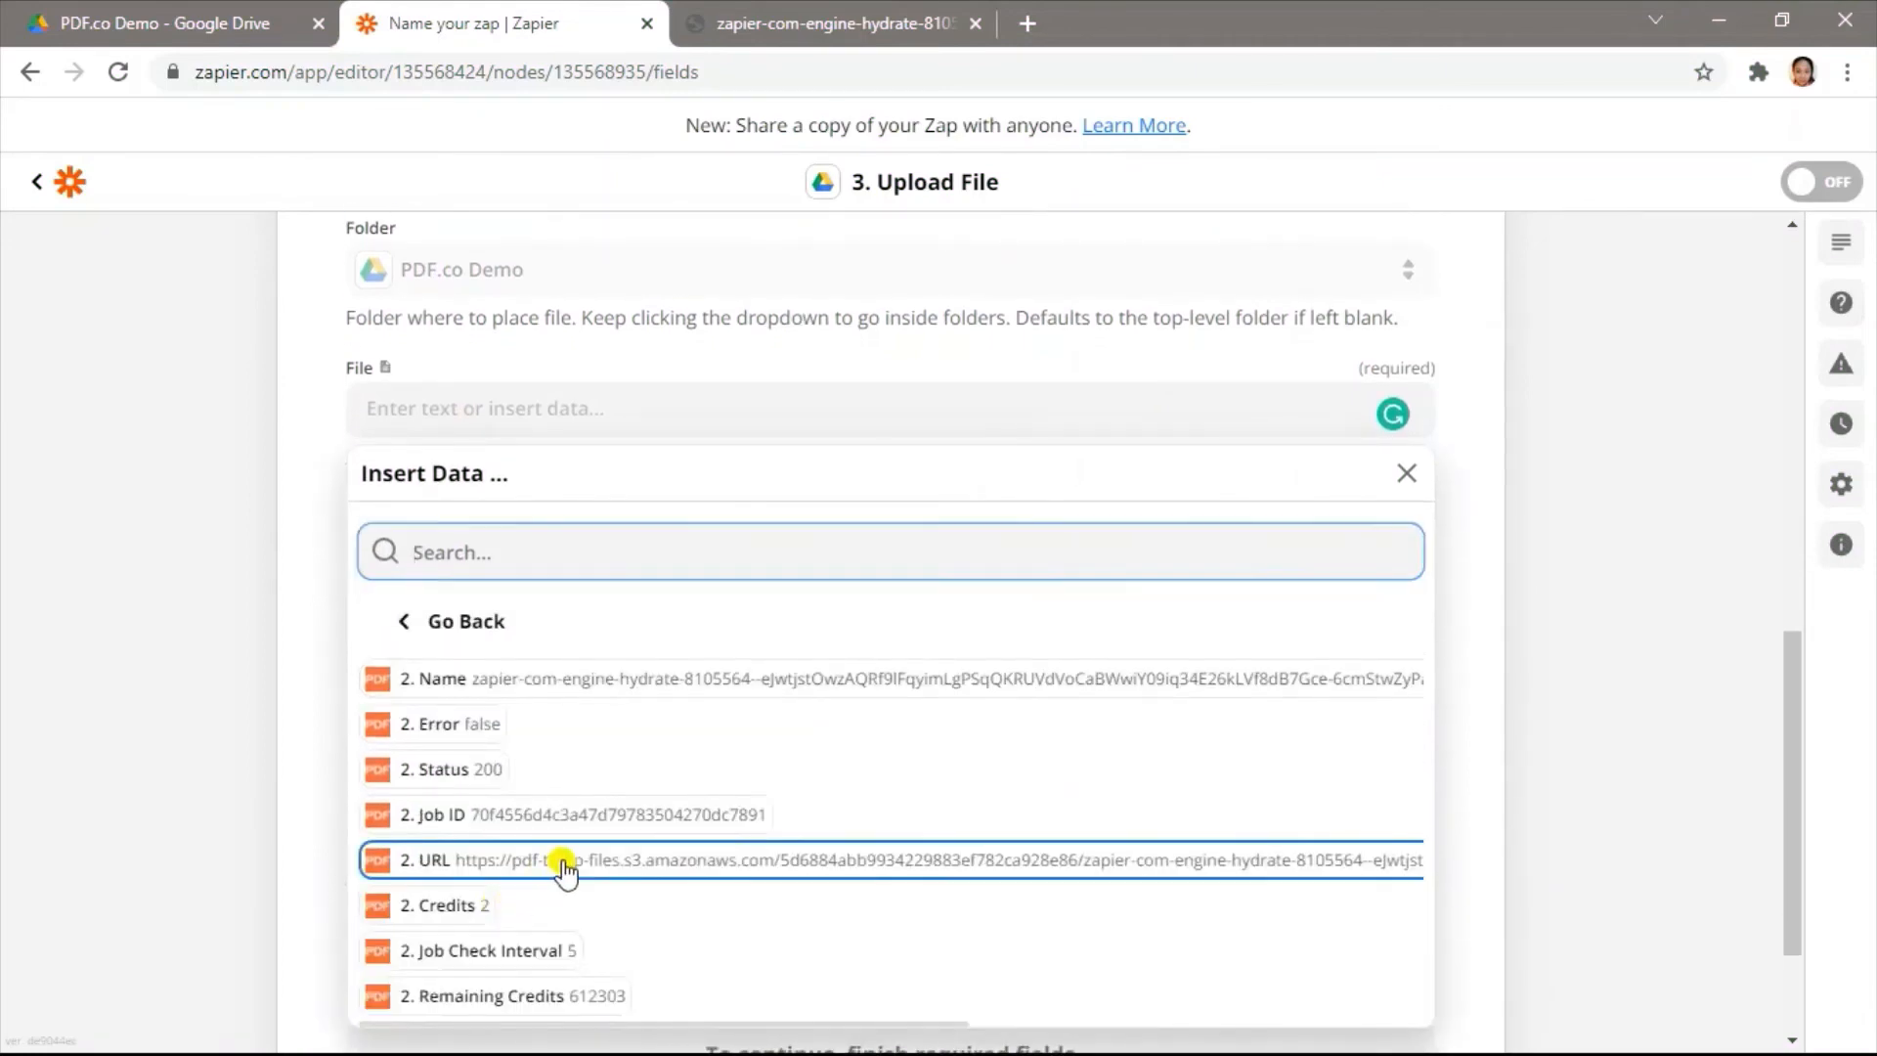
click(70, 745)
Step: Finish the Upload File setup with the remaining optional fields left empty, then test the action and review the returned file data
scroll(73, 748, down, 3)
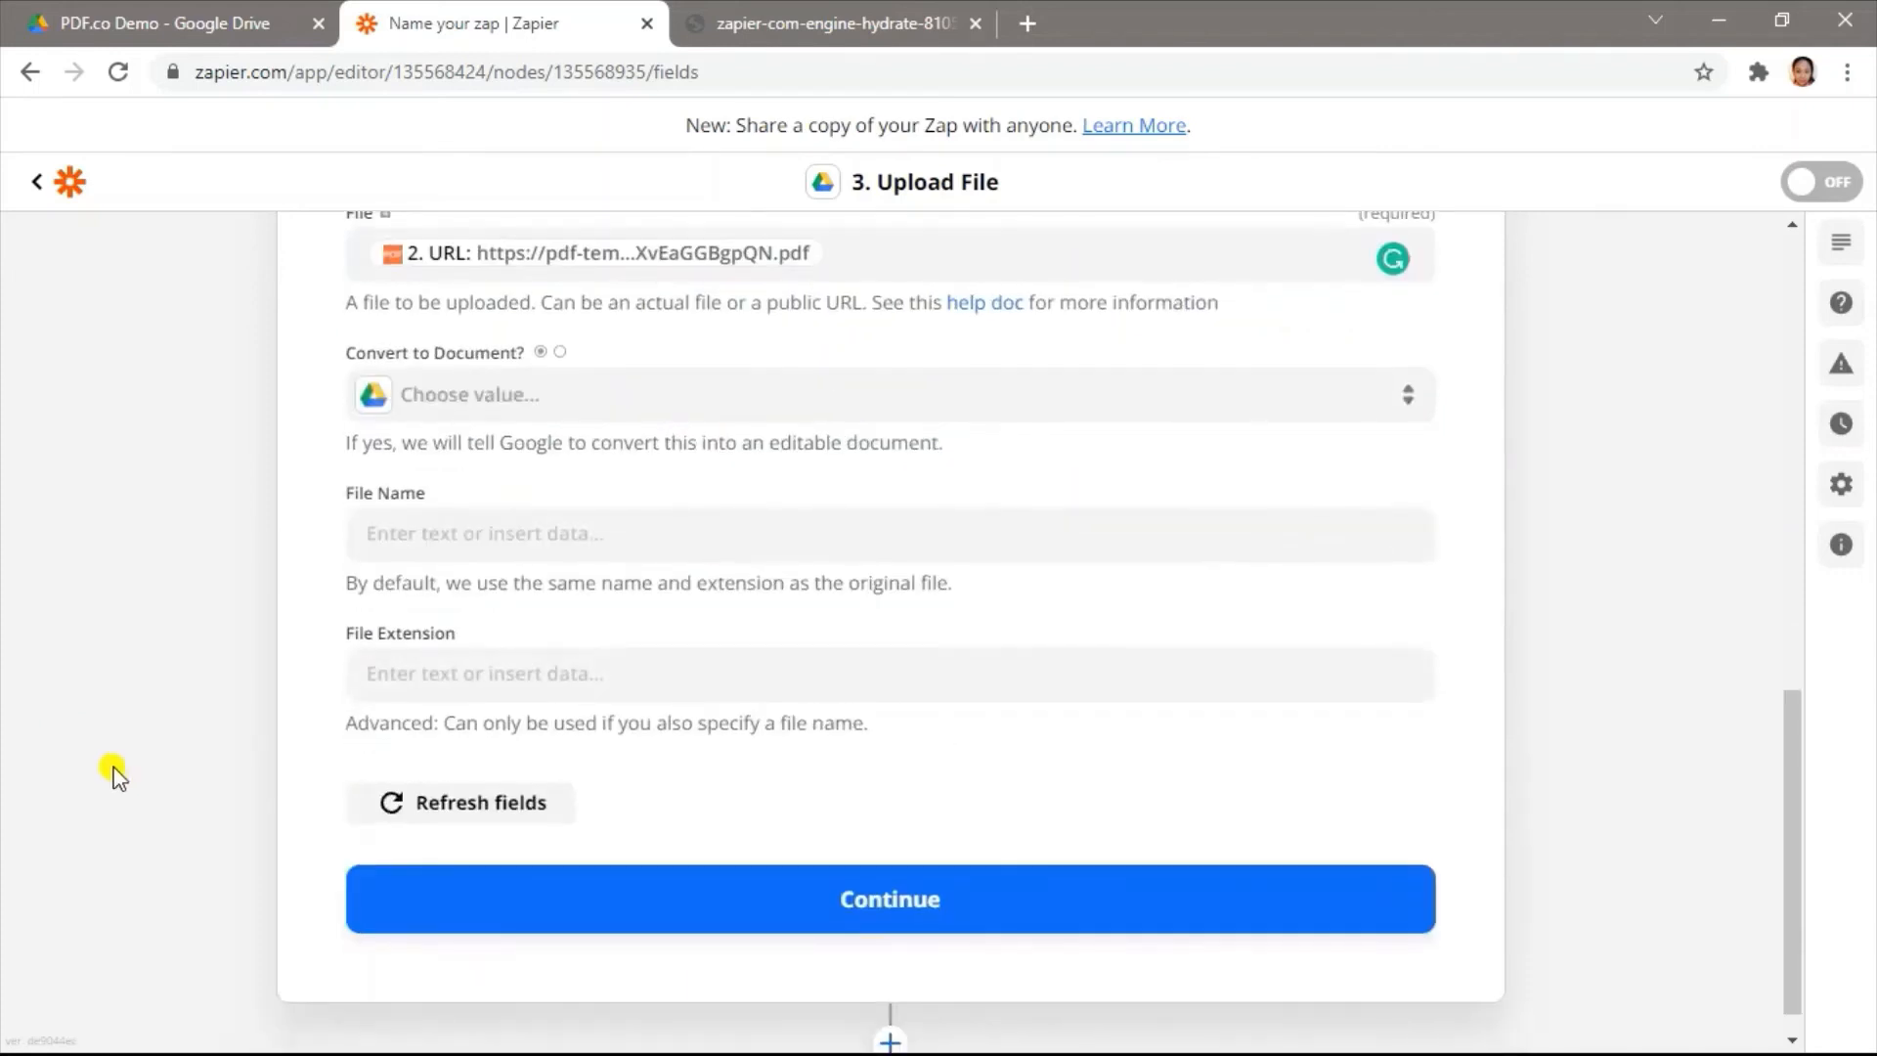
scroll(152, 814, down, 1)
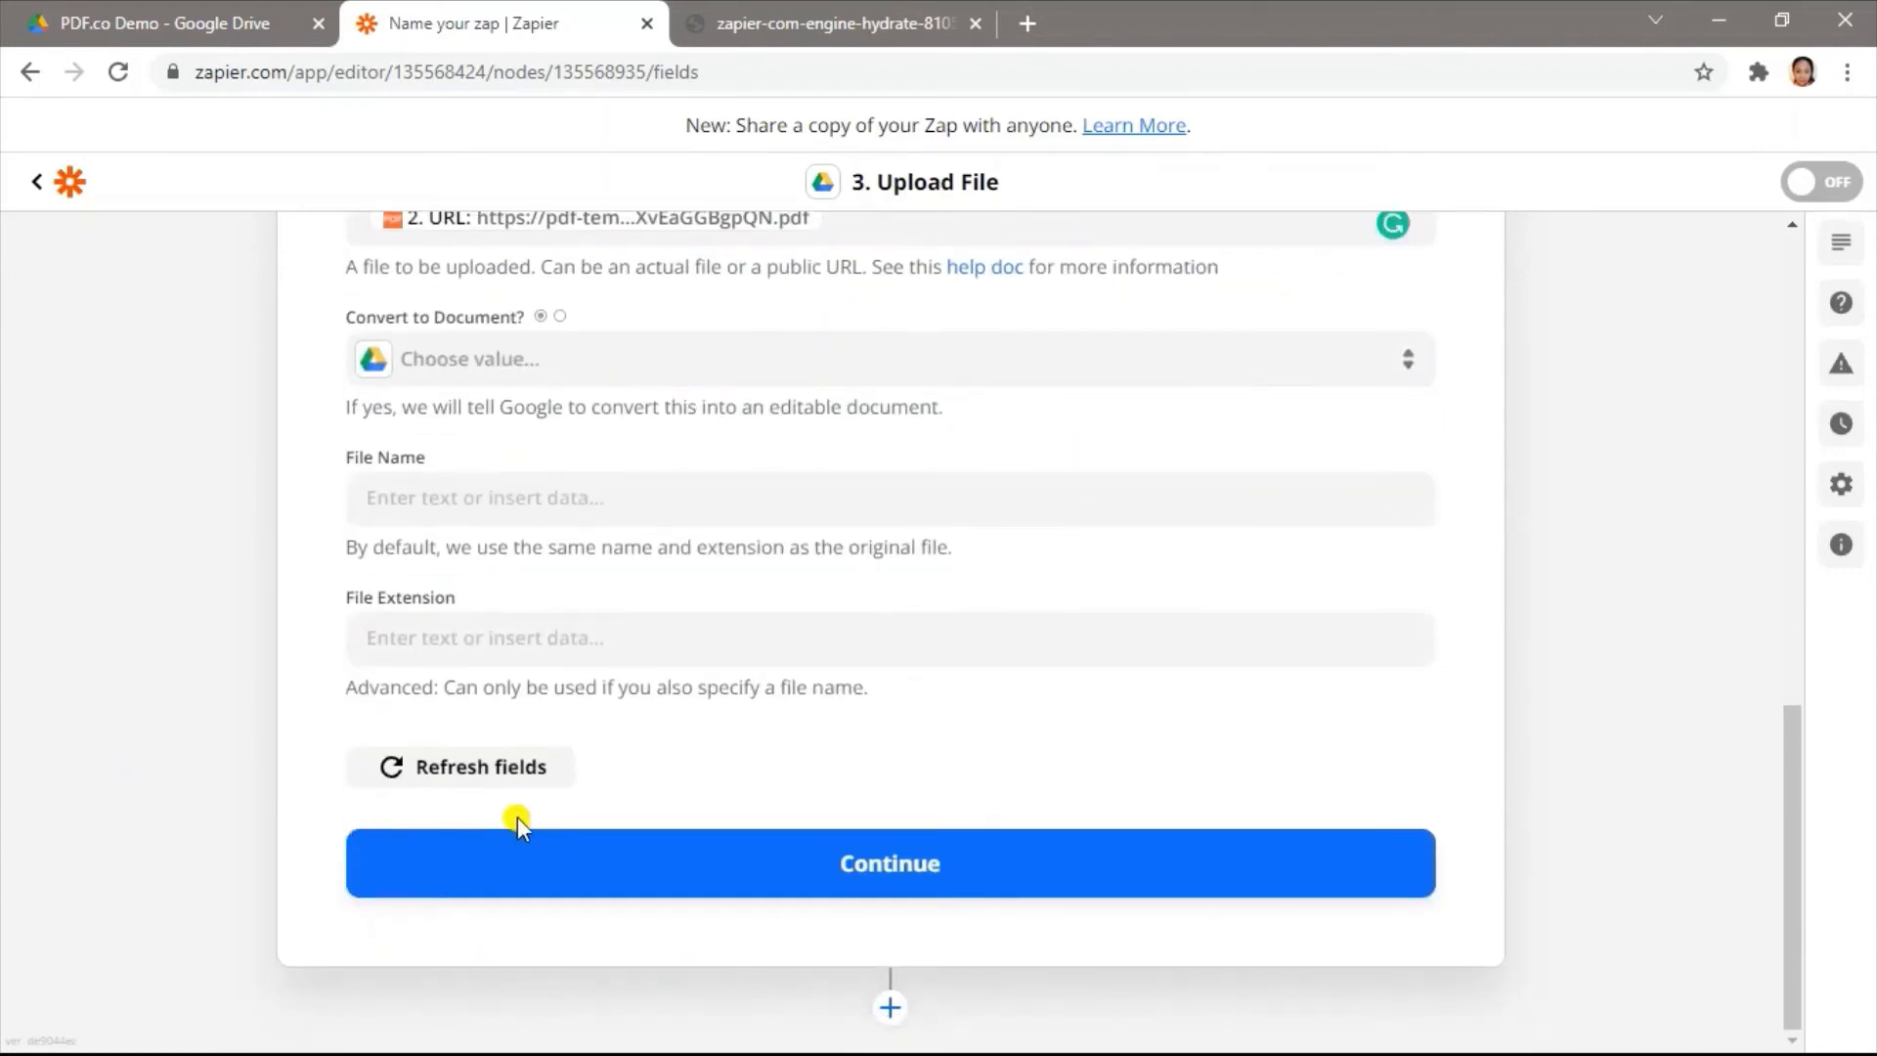
click(822, 849)
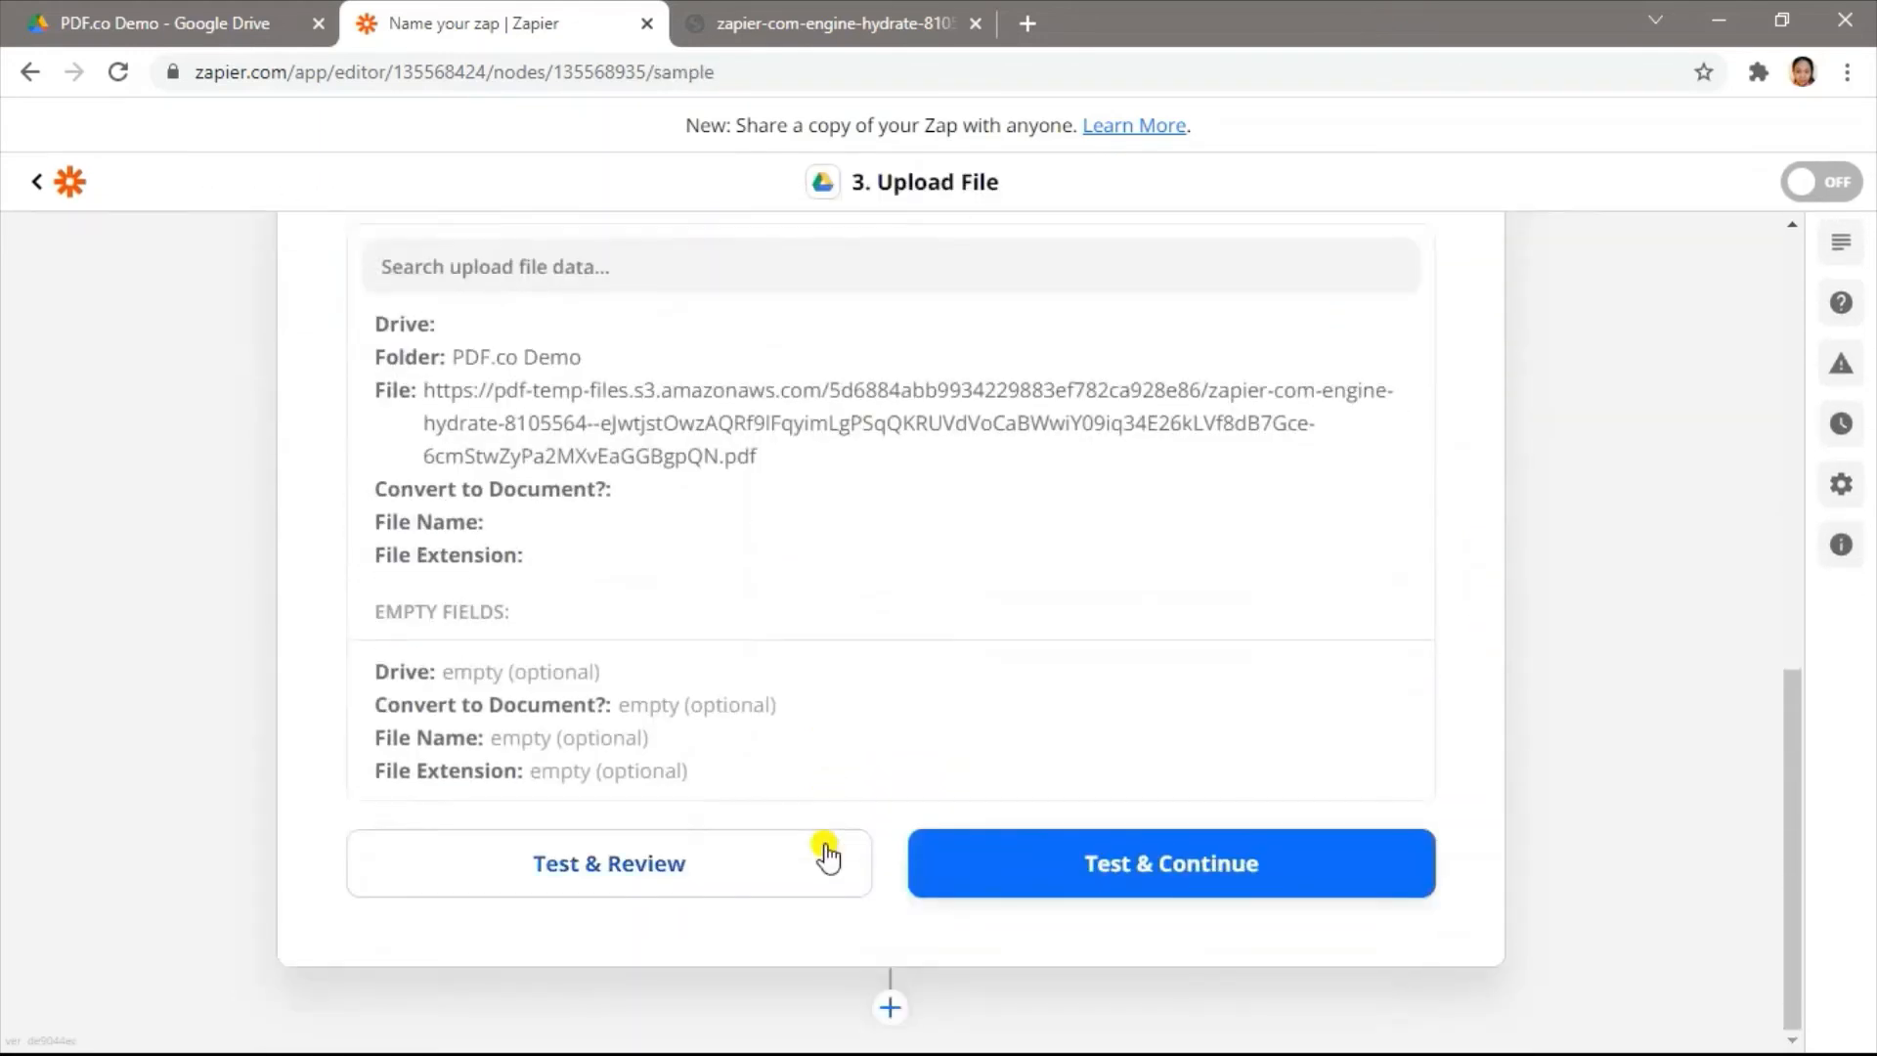
click(729, 873)
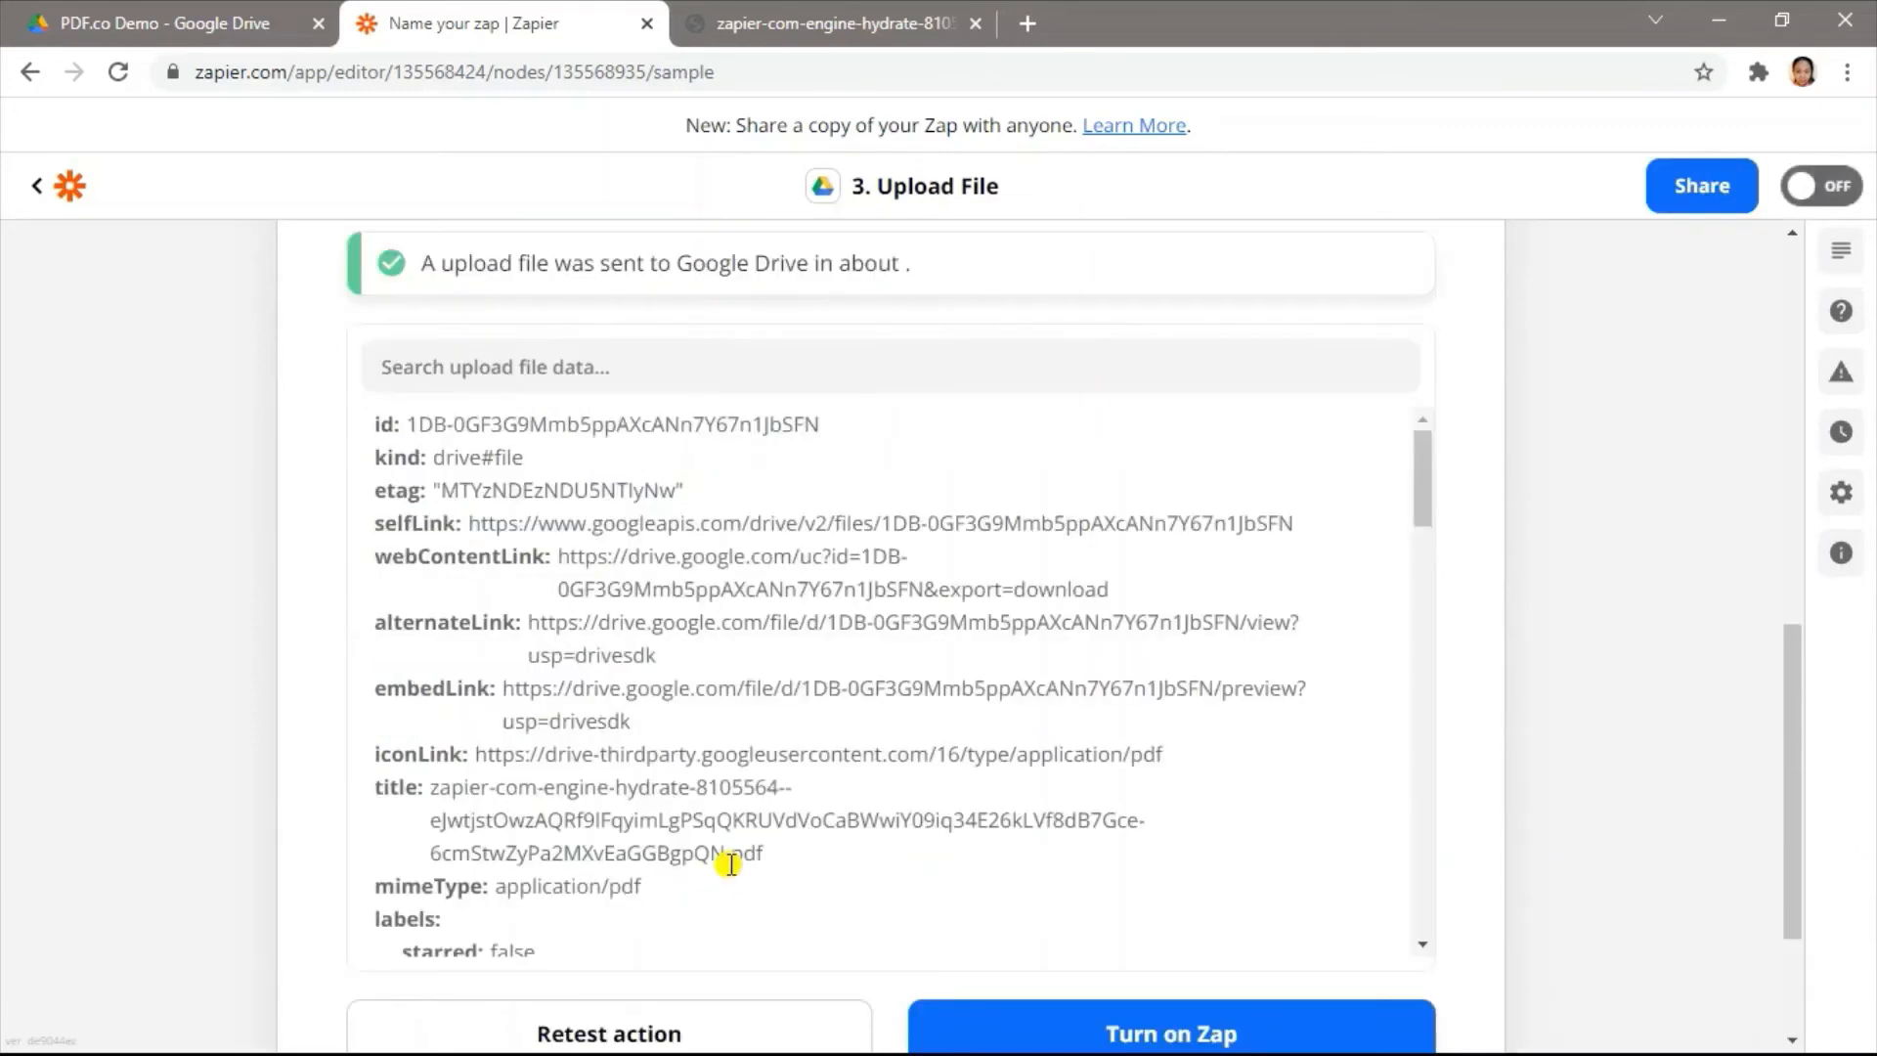
scroll(189, 838, down, 2)
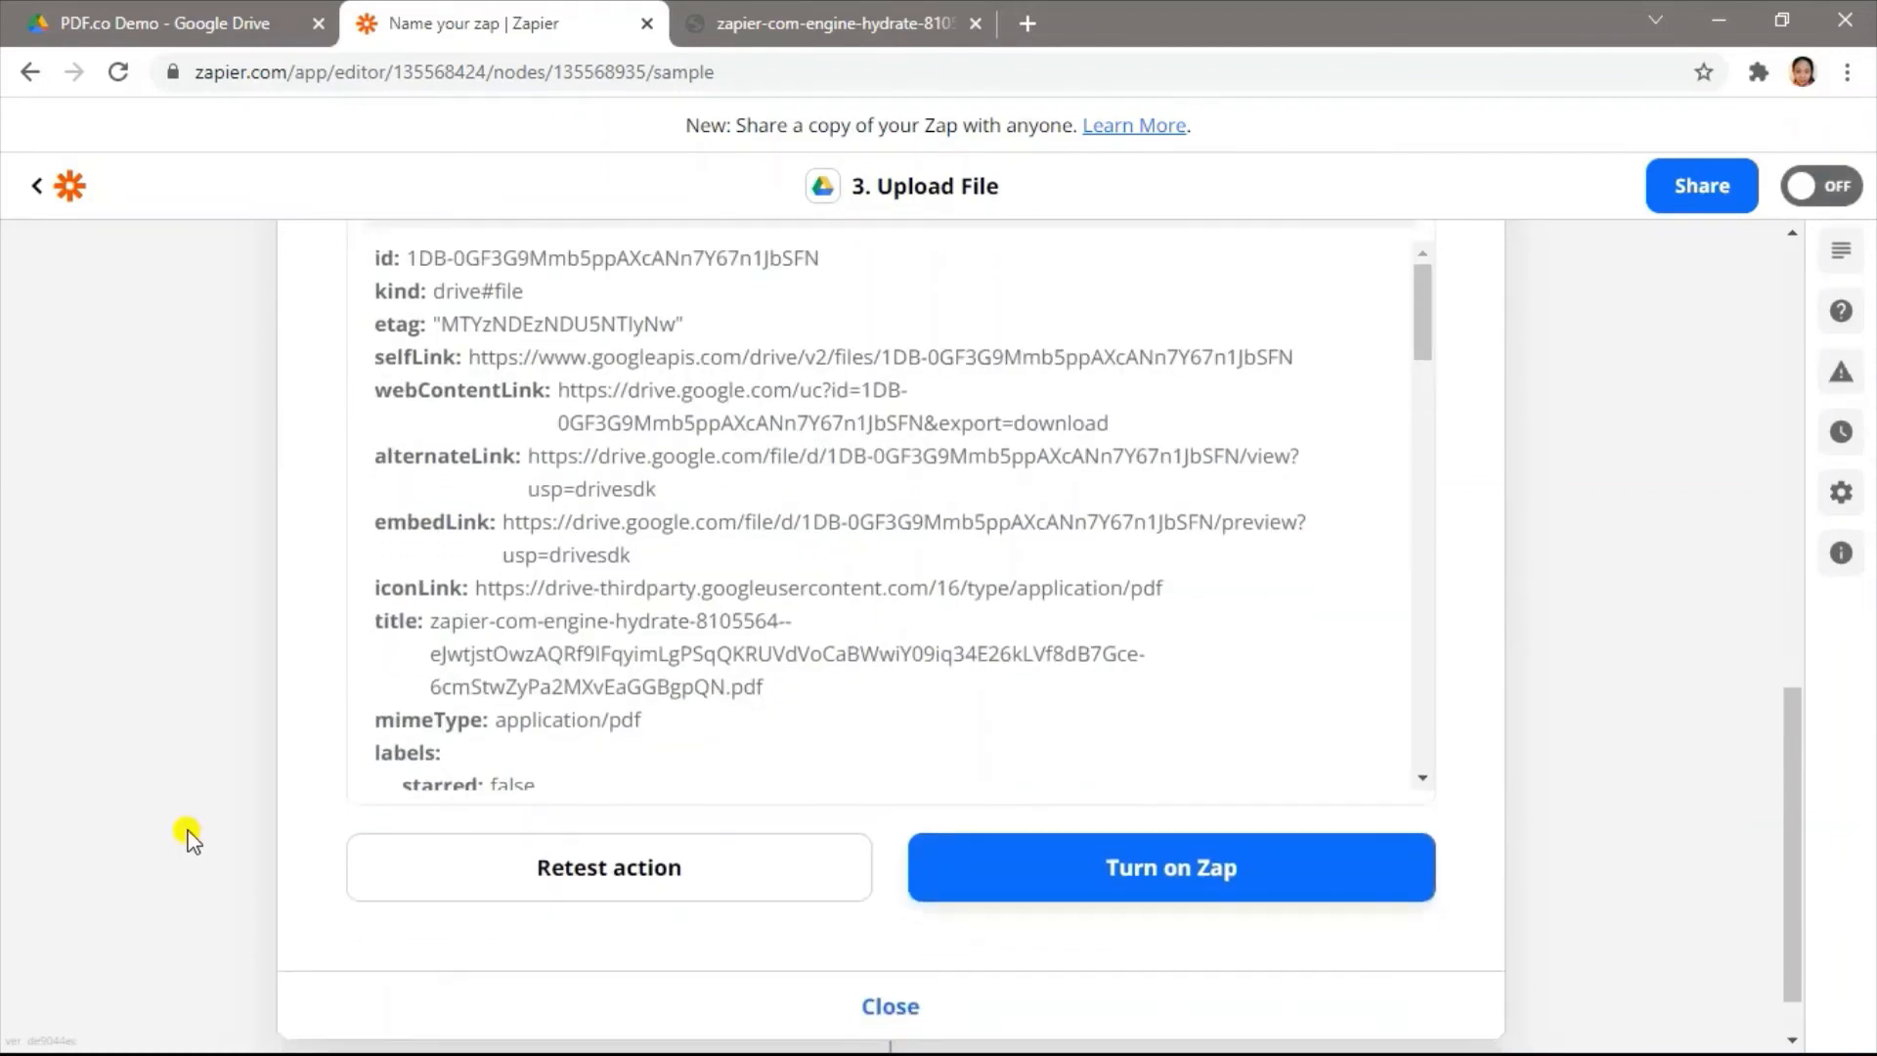
scroll(185, 833, up, 1)
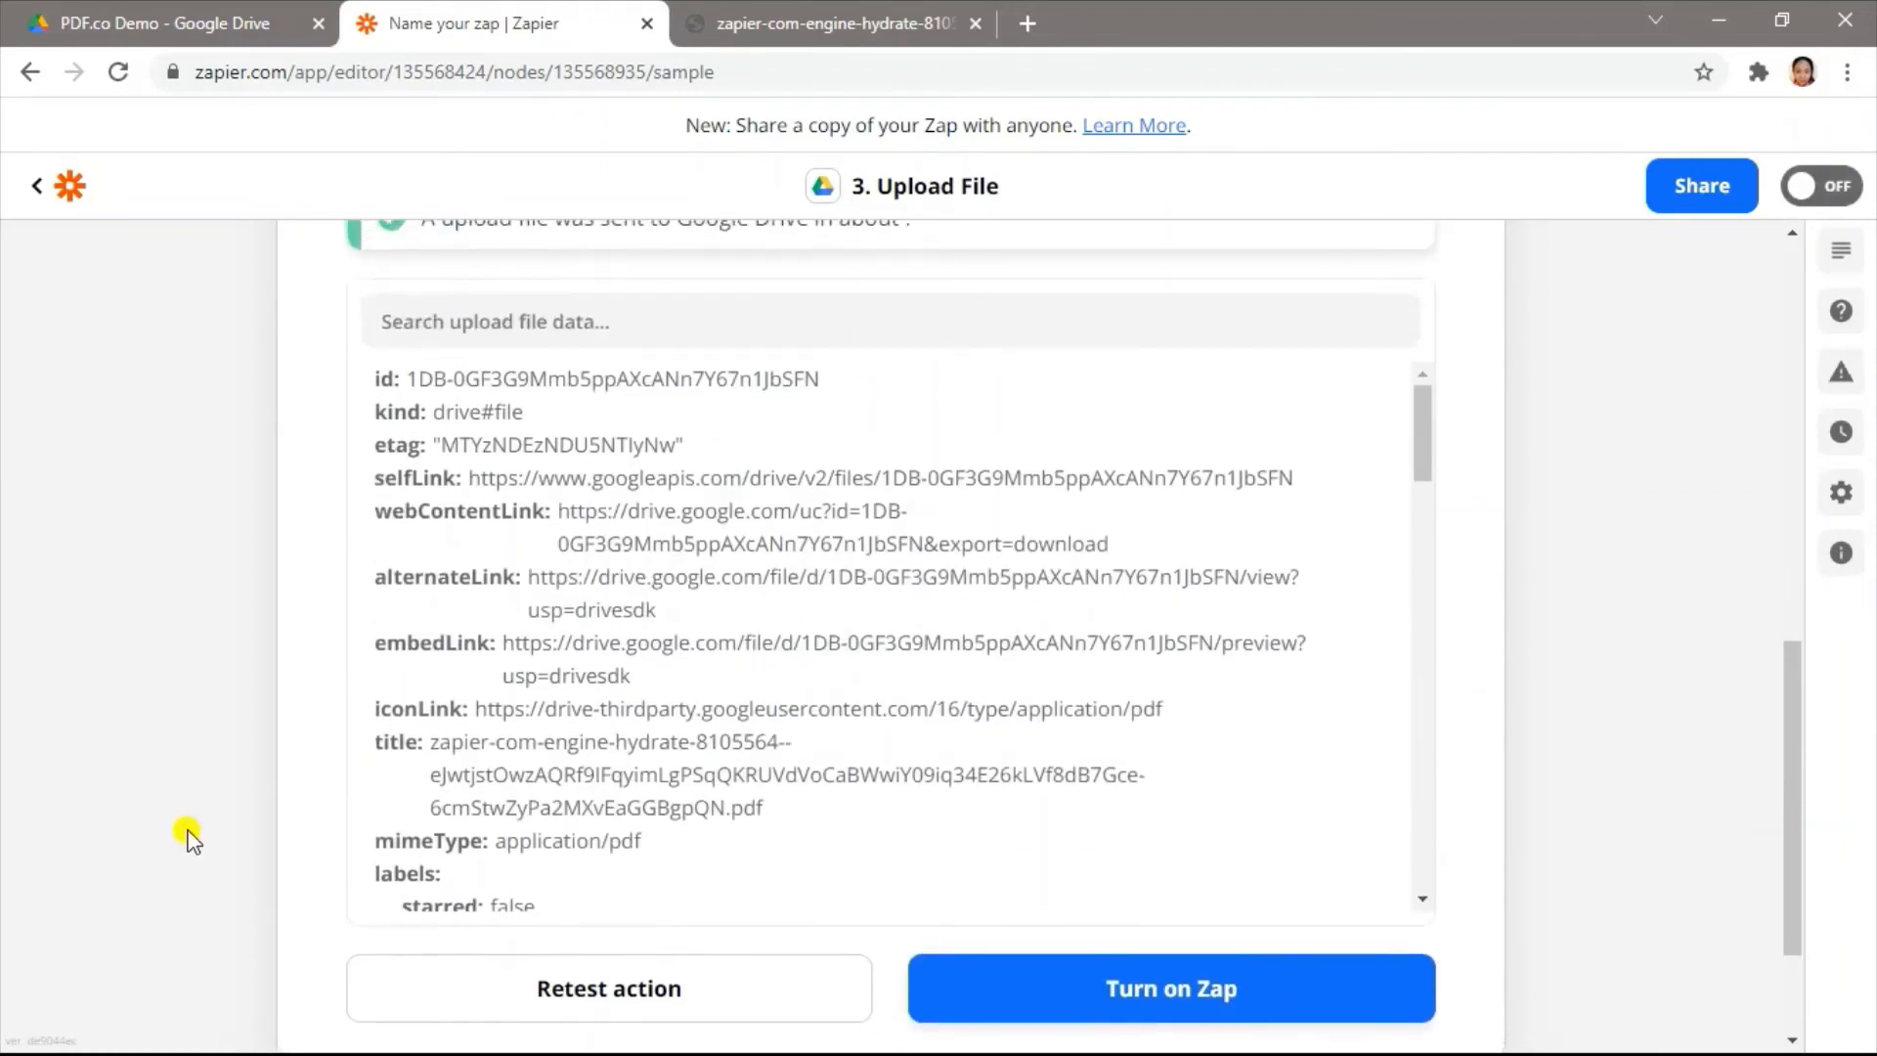
Step: Switch to the PDF.co Demo folder in Google Drive, open the uploaded zapier-com-engine-hydrate PDF and download it
click(203, 12)
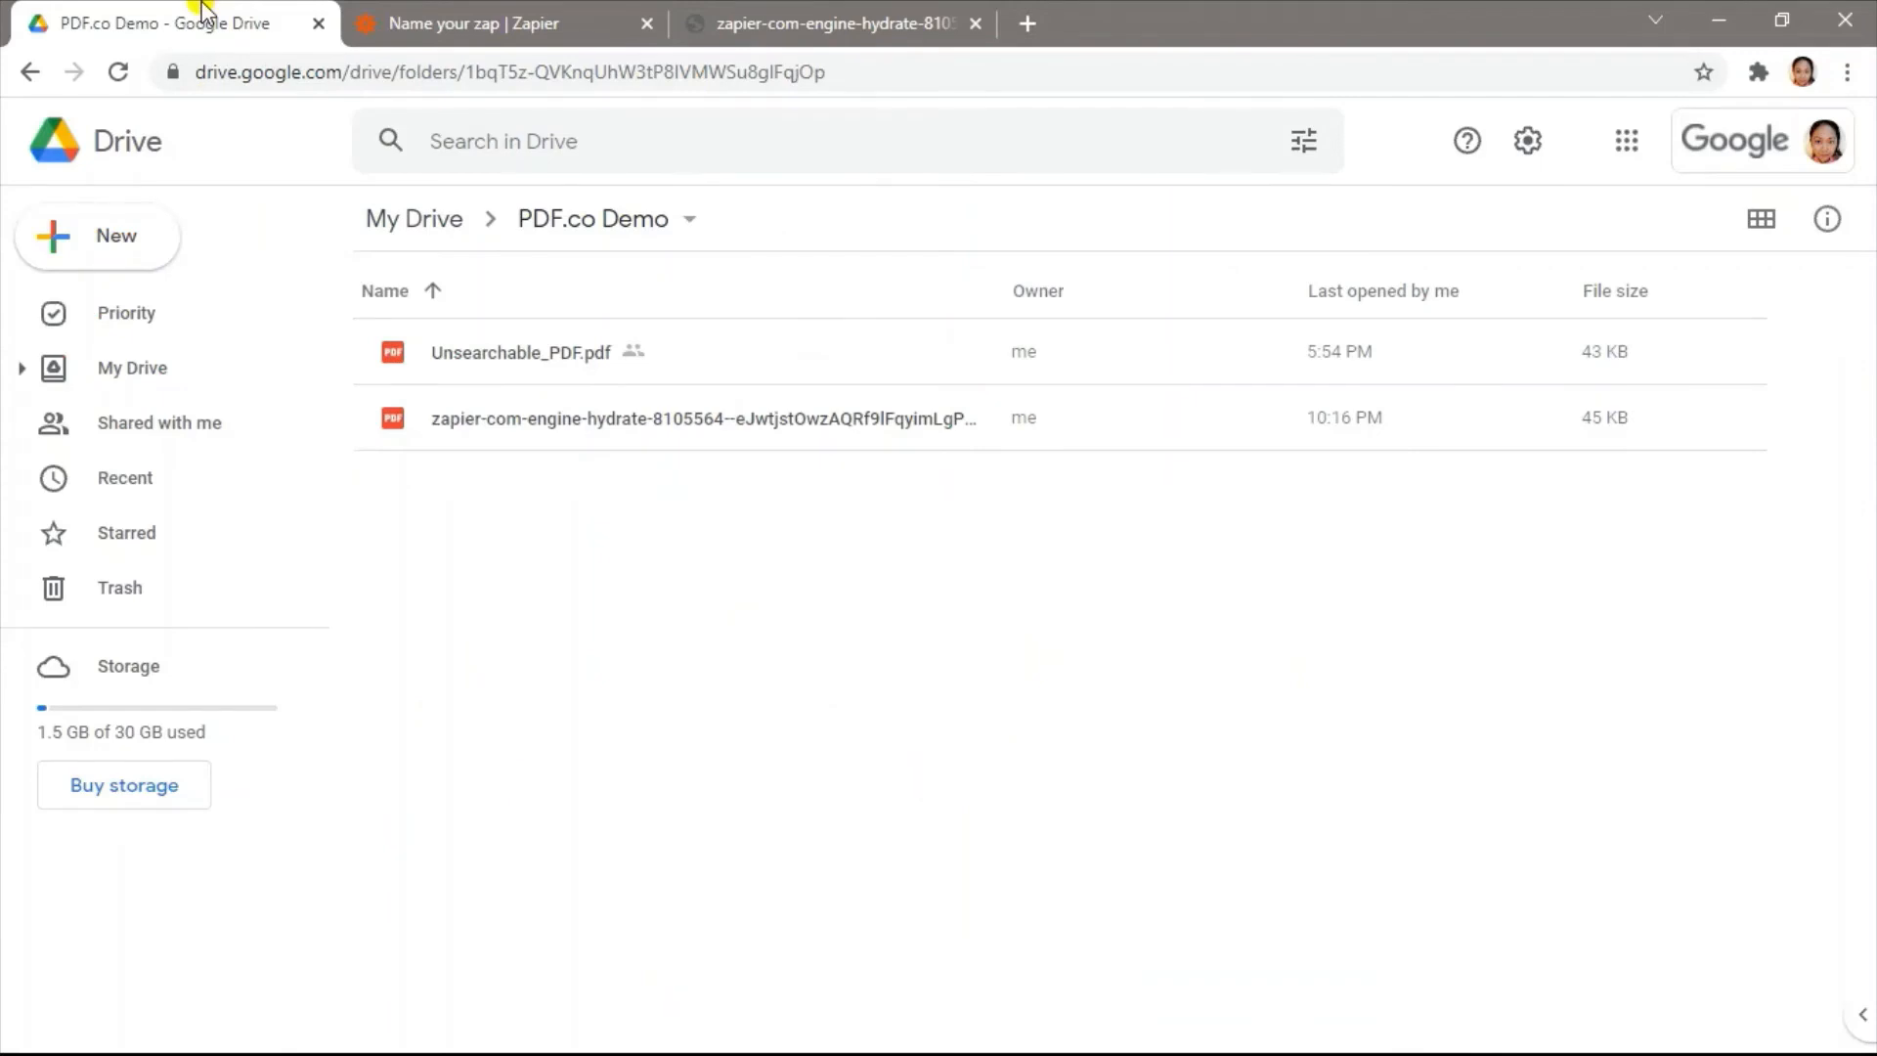
double_click(657, 420)
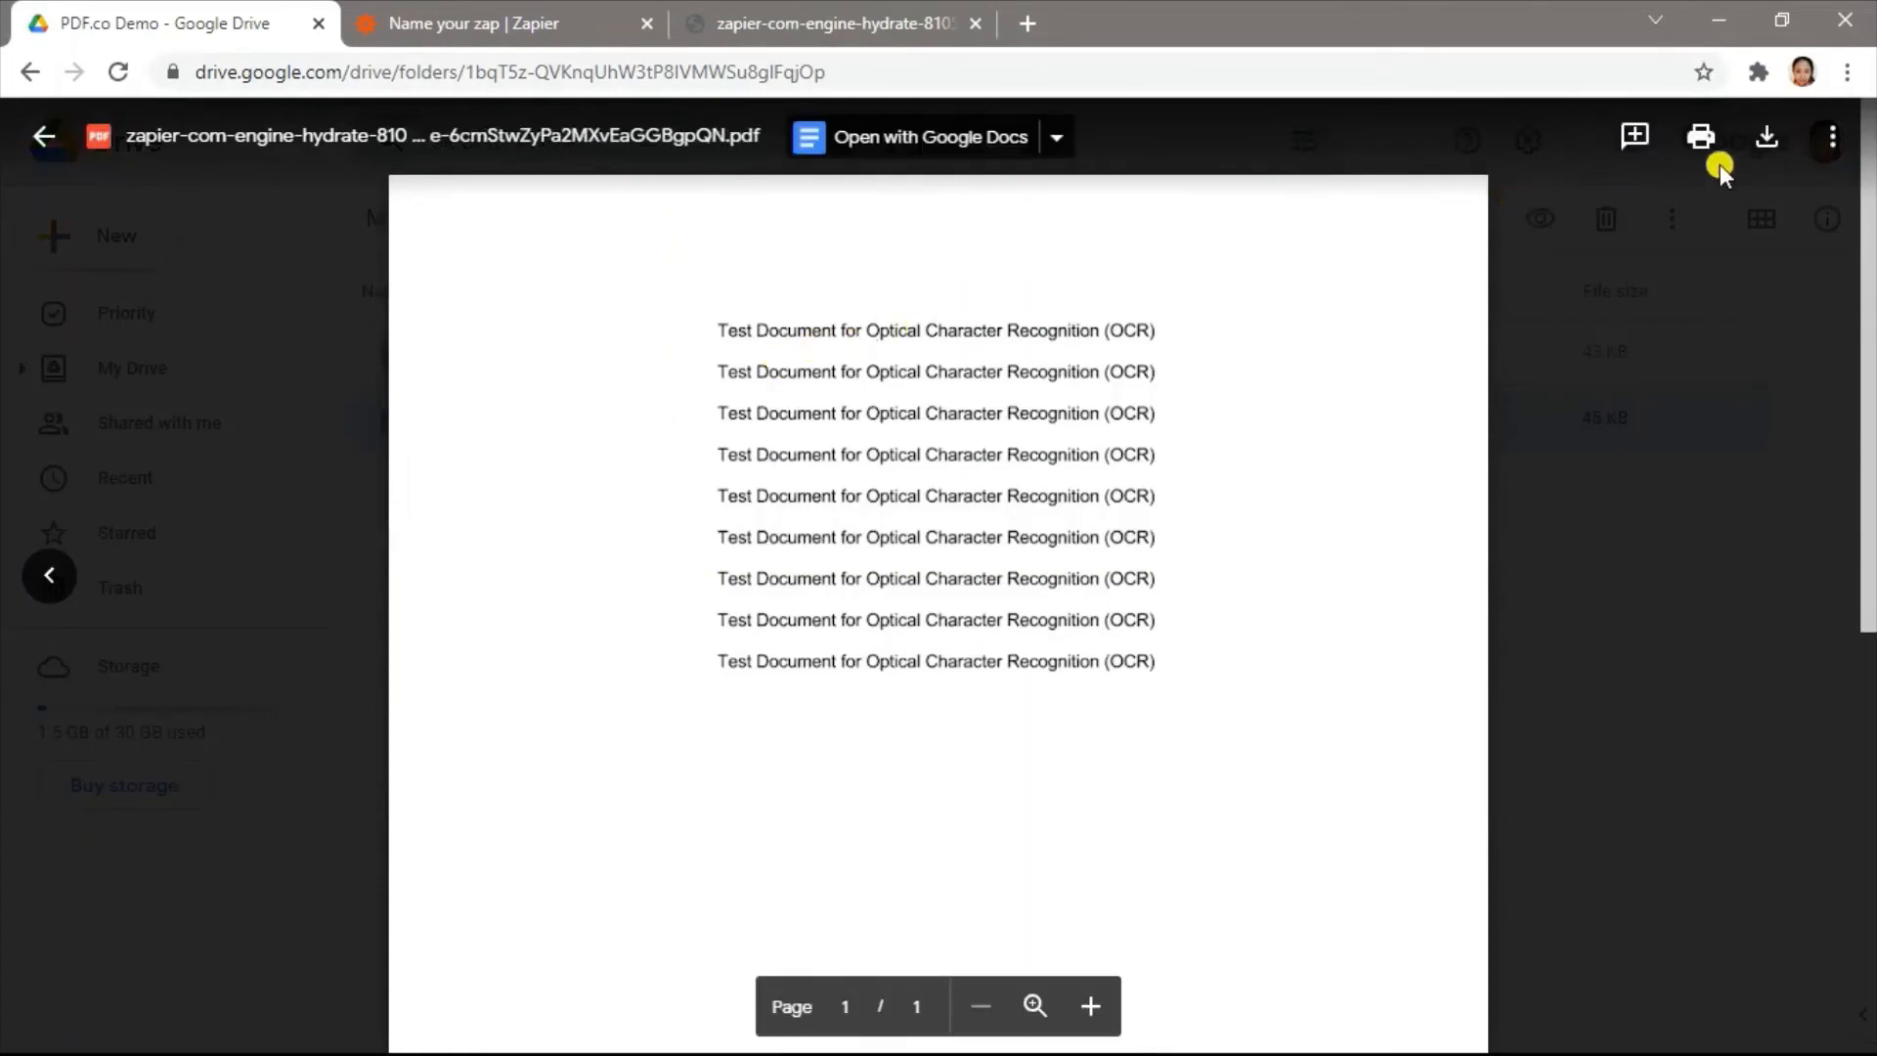
click(1770, 139)
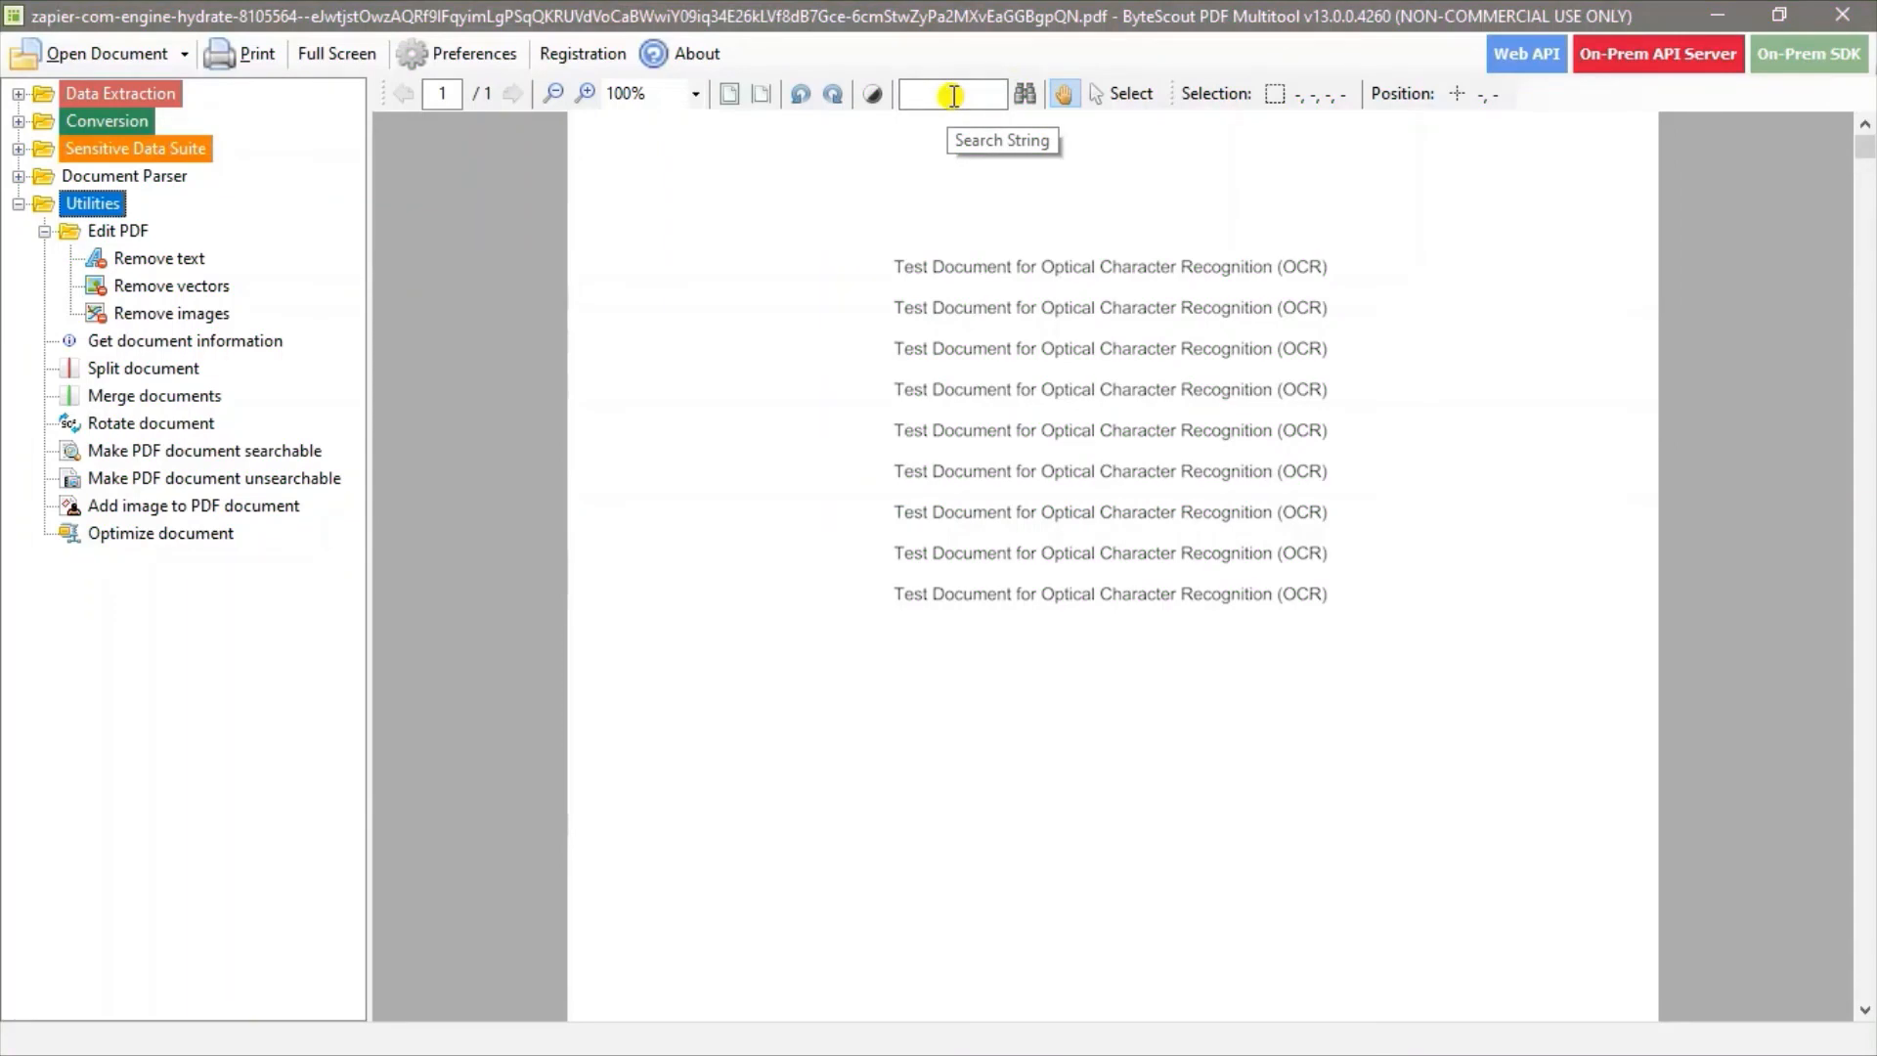
Step: Search the downloaded PDF for "Character" in ByteScout PDF Multitool, restarting from the document's beginning and stepping through the occurrences
click(954, 96)
text(C)
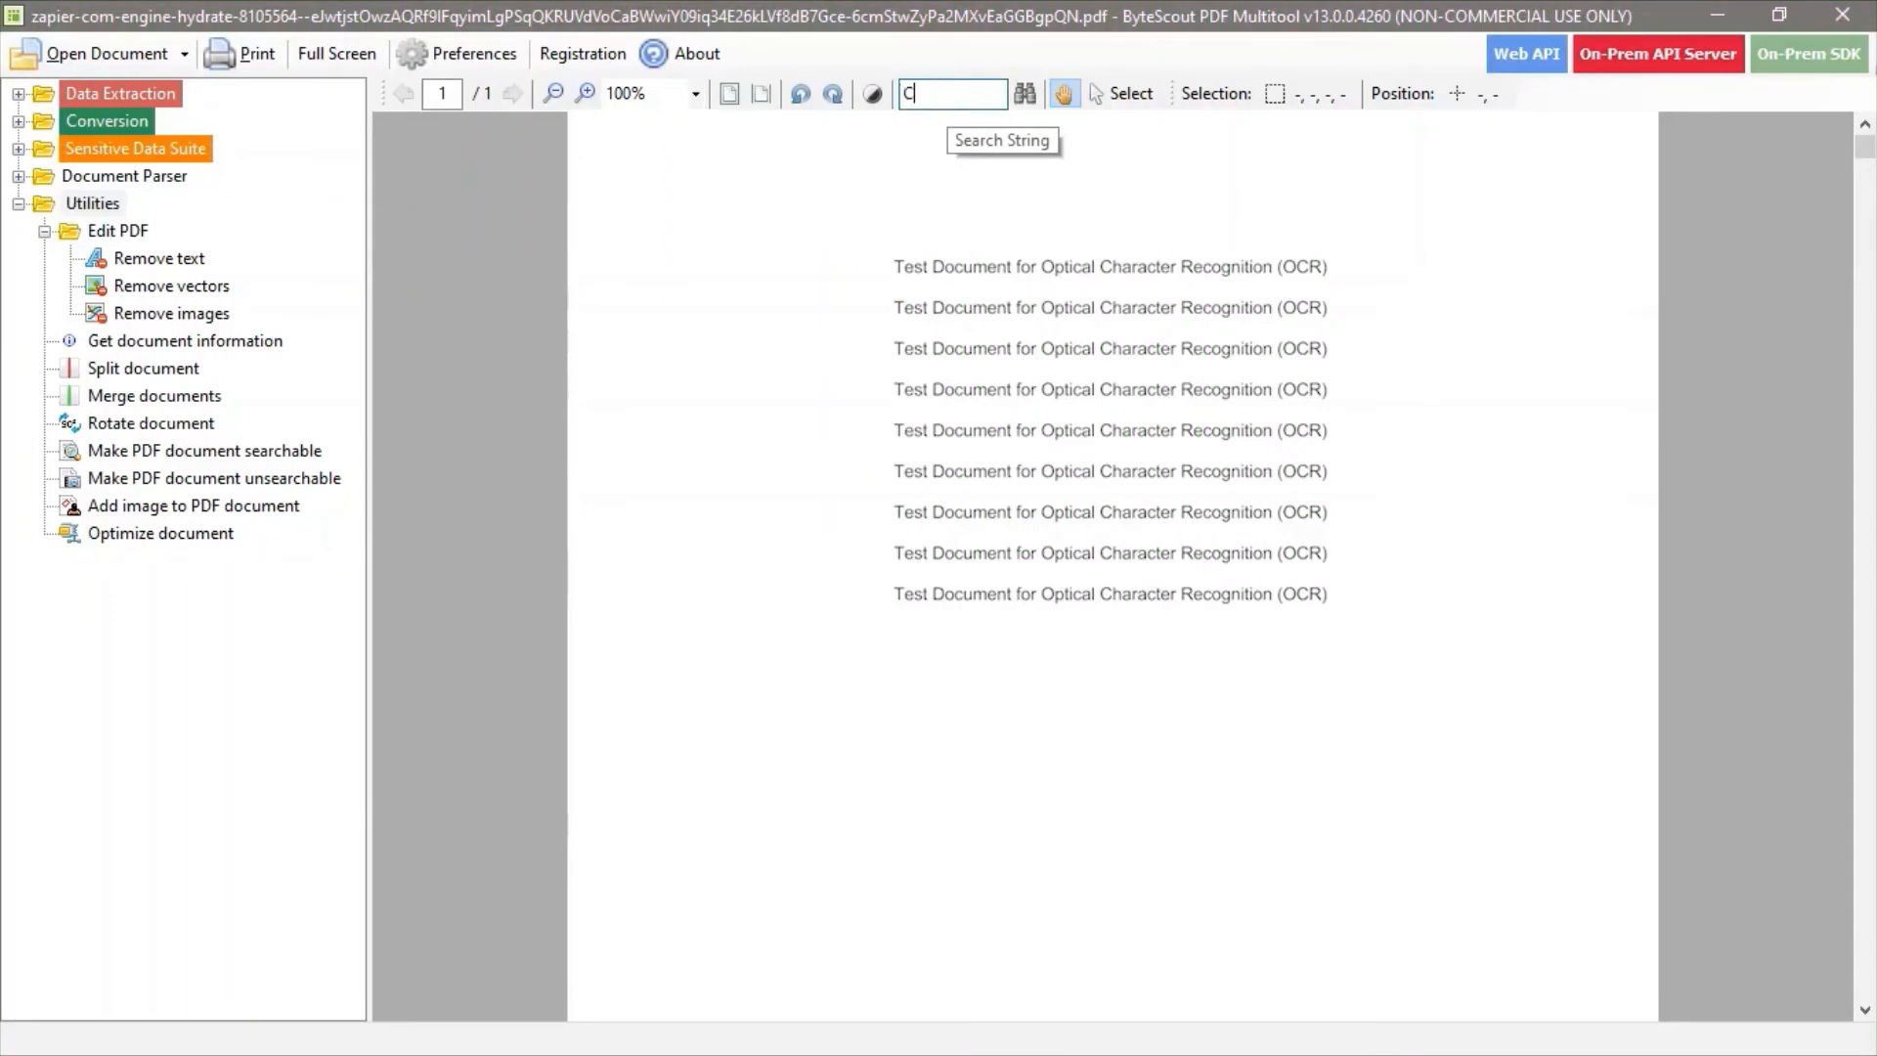
text(haracter)
key(Return)
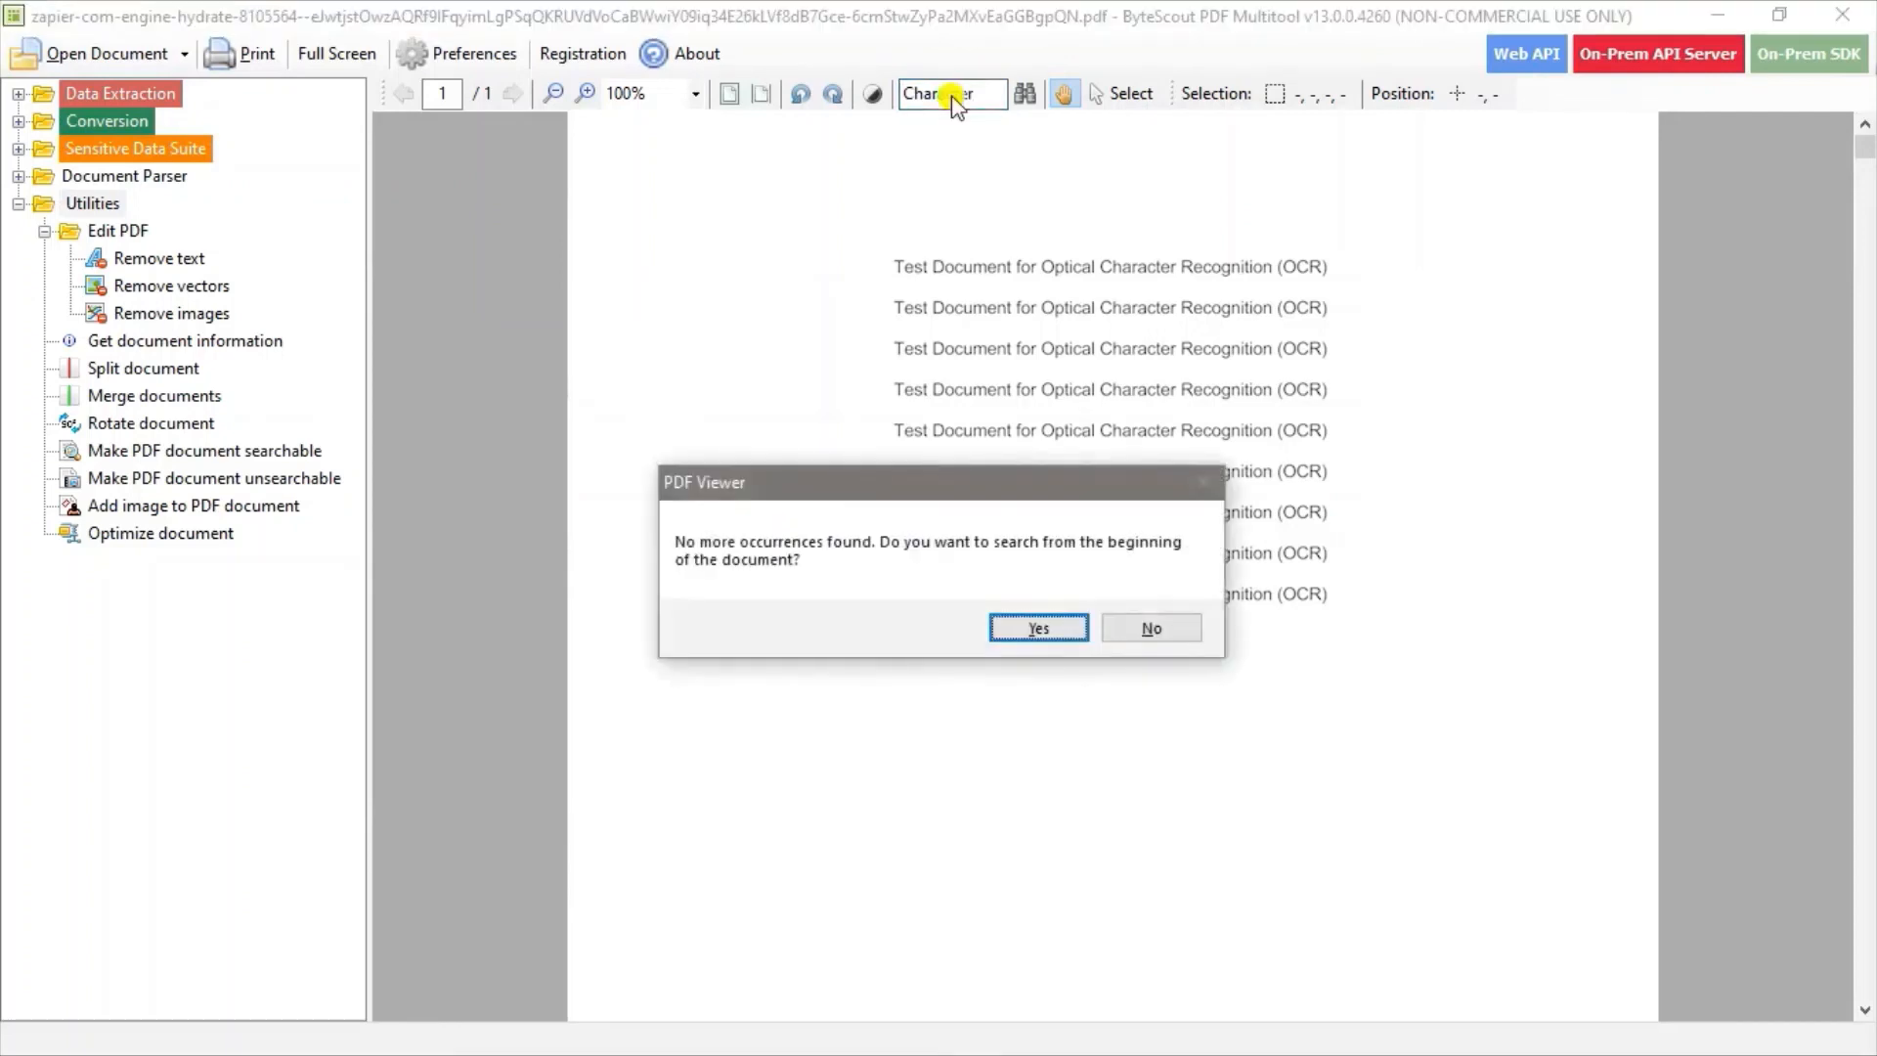
key(Return)
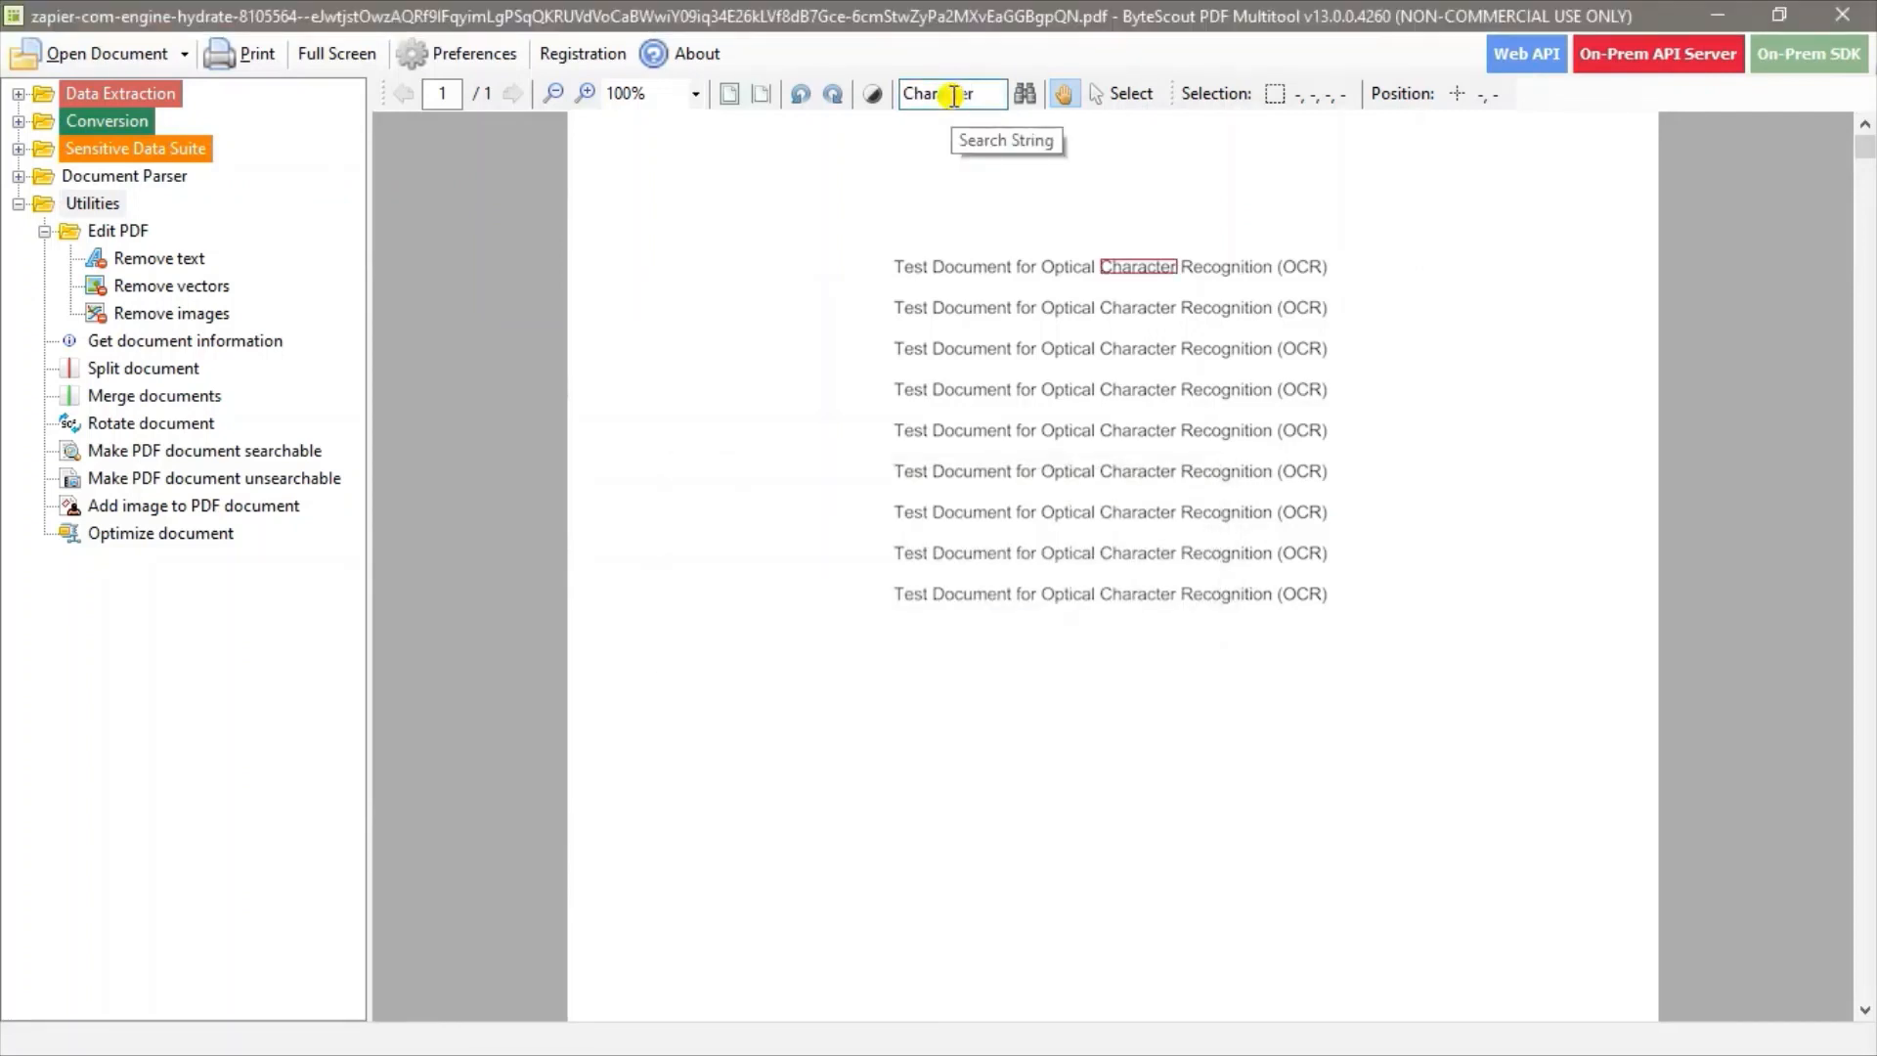
key(Return)
key(Return)
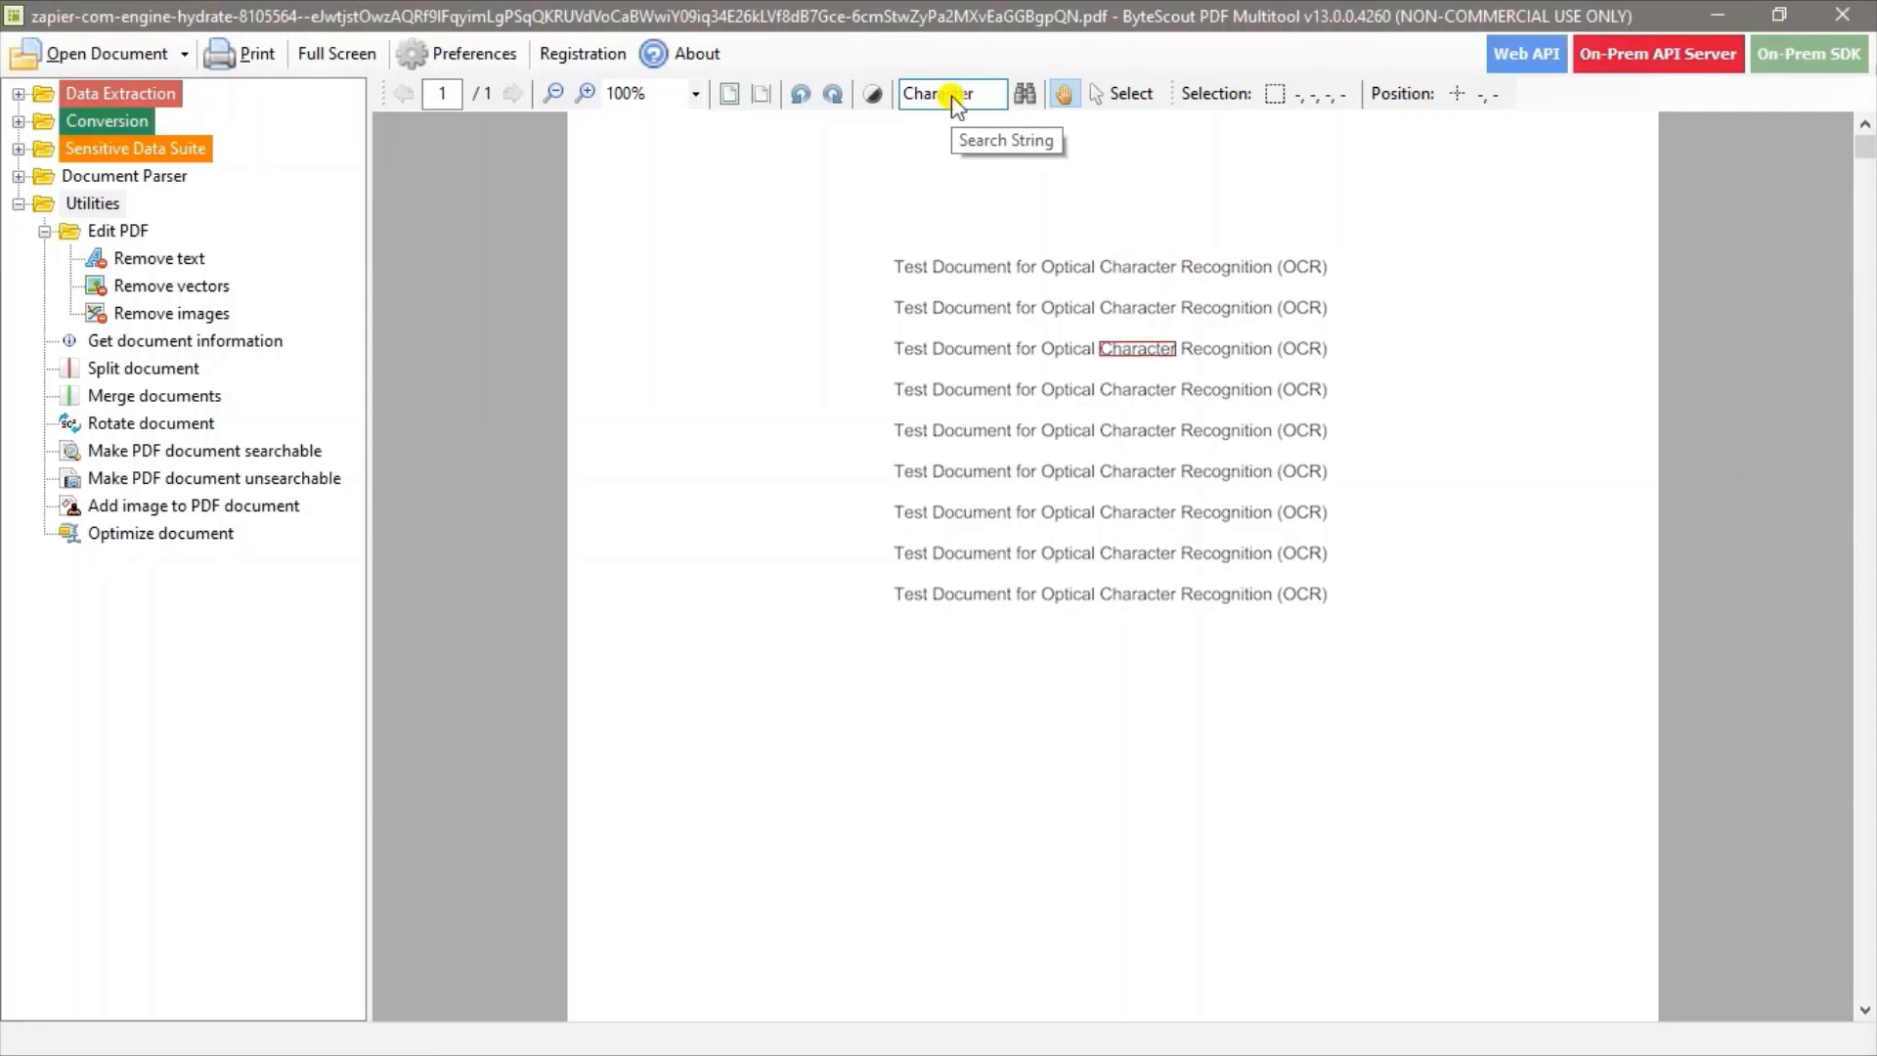
key(Return)
key(Return)
key(Return)
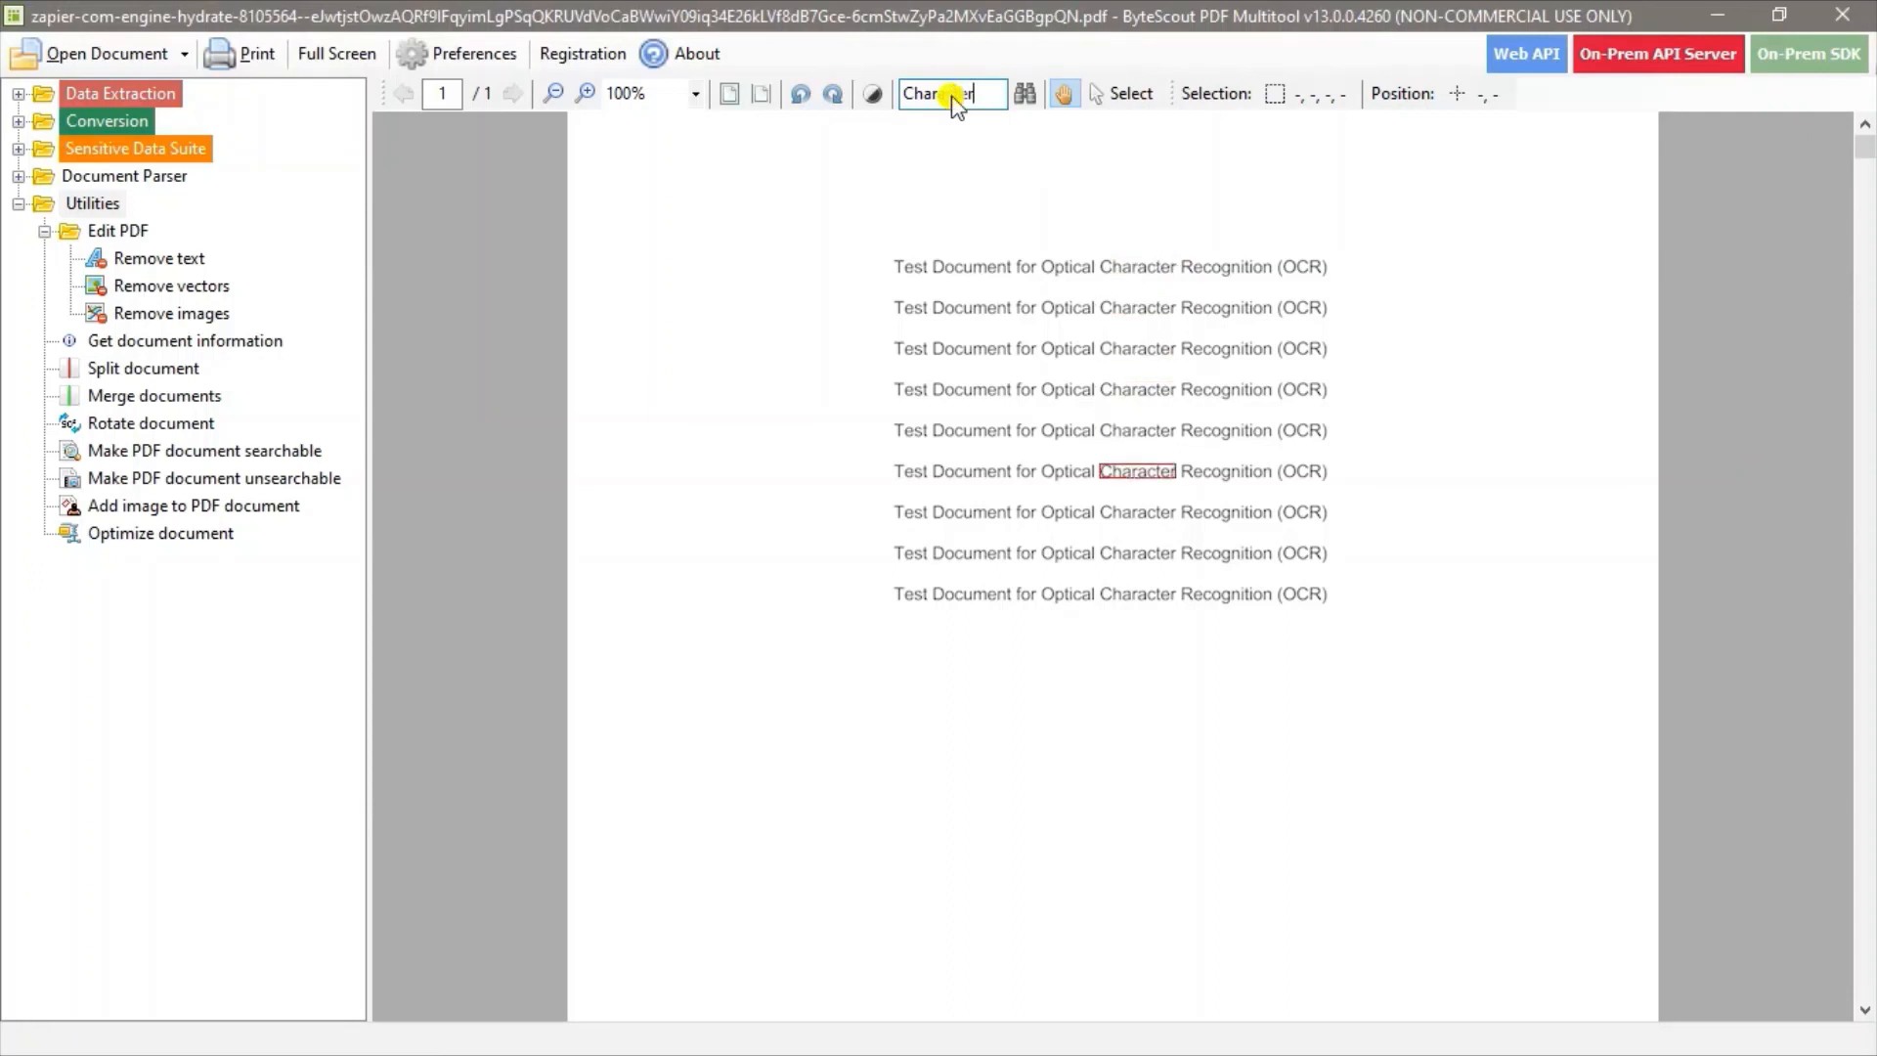
key(Return)
key(Return)
key(Return)
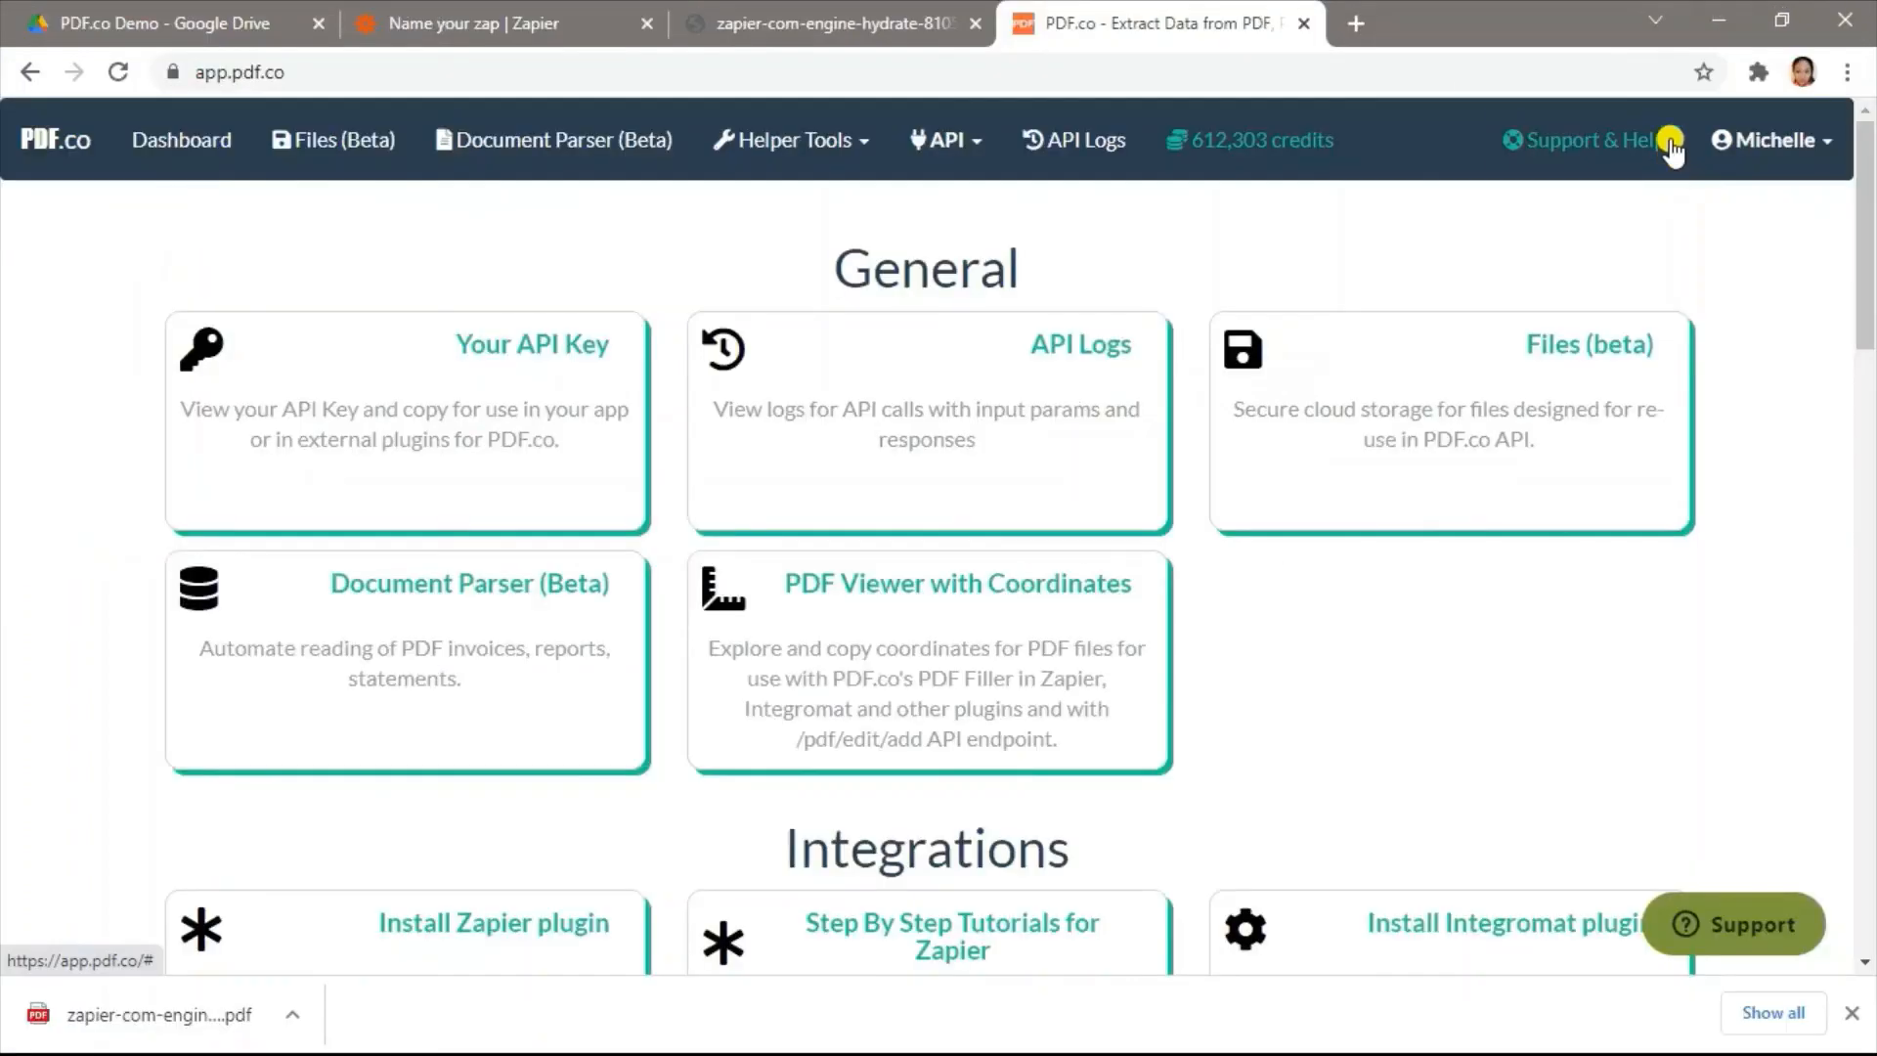
Step: Show the Support & Help options on the PDF.co website
click(1672, 147)
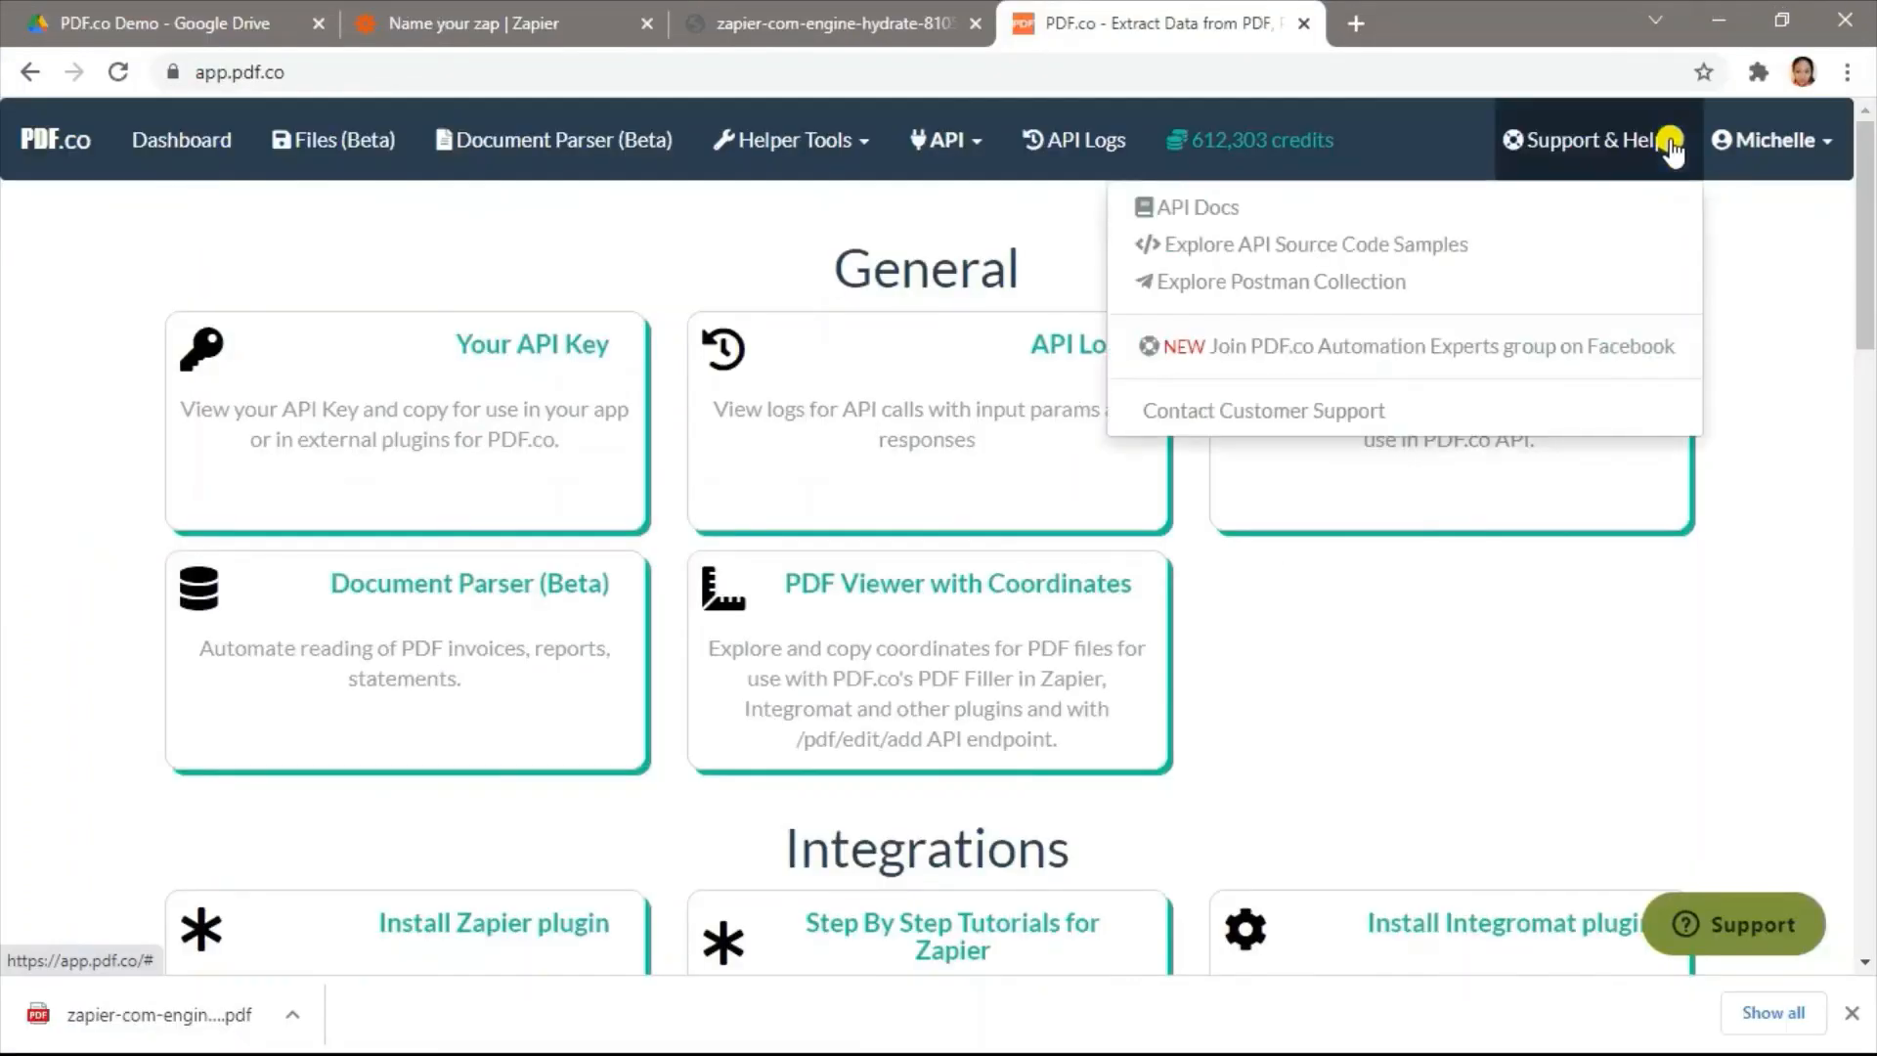